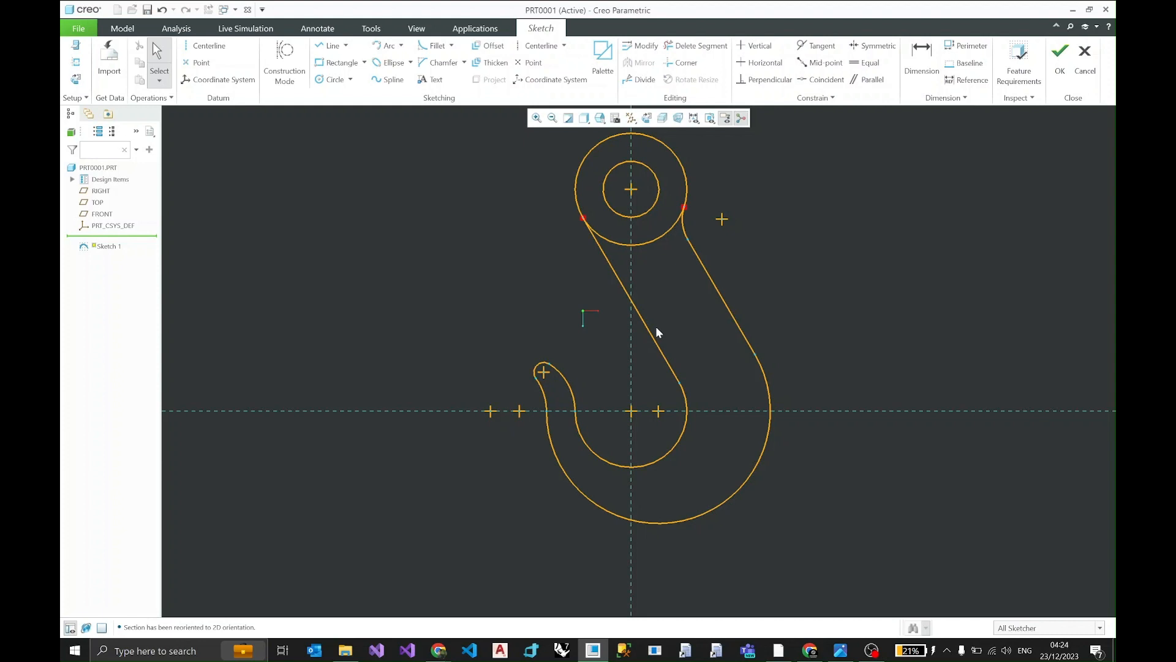
# Examine the finished hook sketch and the dimensions in the reference drawing 9.png.
pyautogui.moveTo(654, 315)
pyautogui.mouseDown(button='middle')
pyautogui.moveTo(583, 347)
pyautogui.moveTo(566, 334)
pyautogui.mouseUp(button='middle')
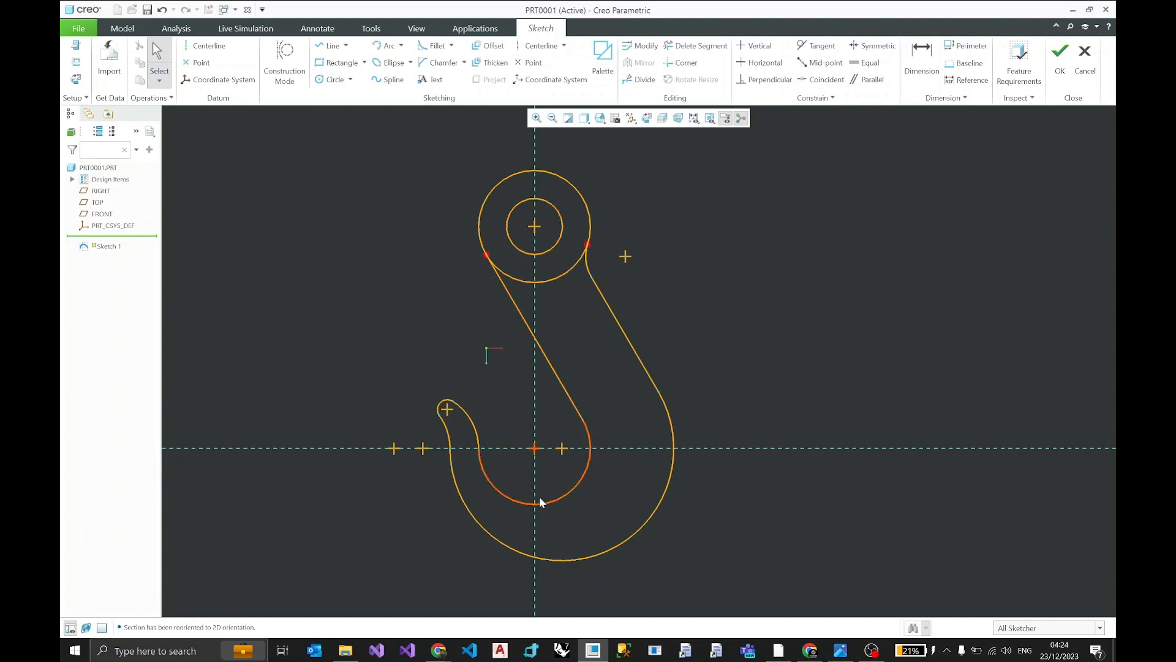
pyautogui.click(839, 650)
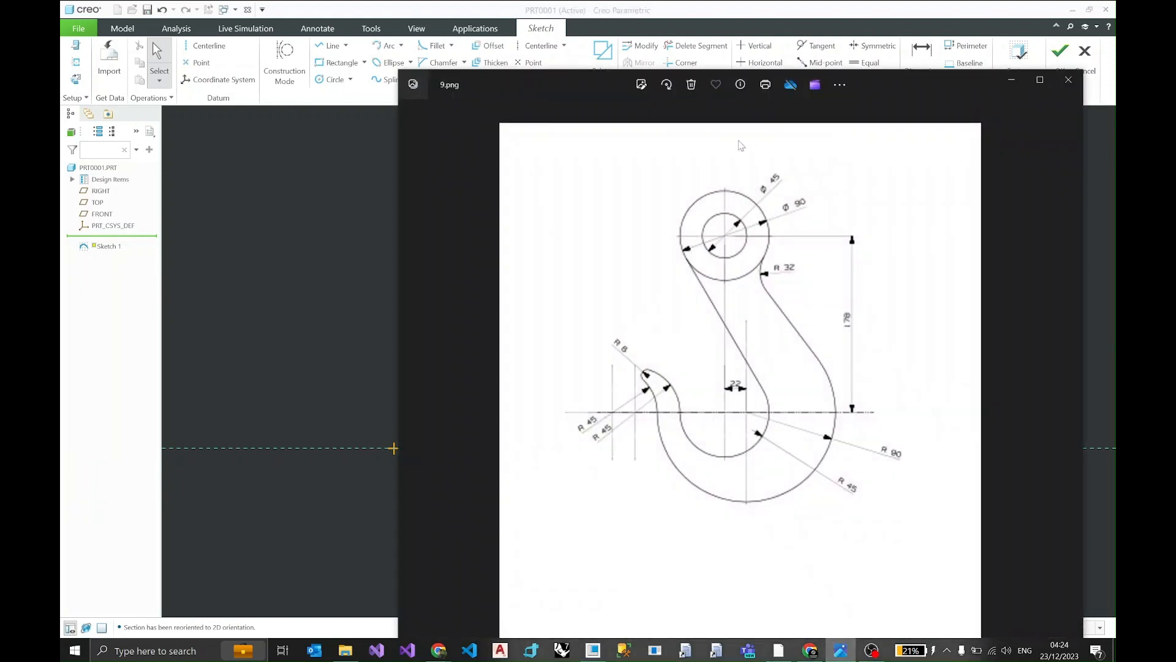
pyautogui.moveTo(832, 79); pyautogui.dragTo(718, 21)
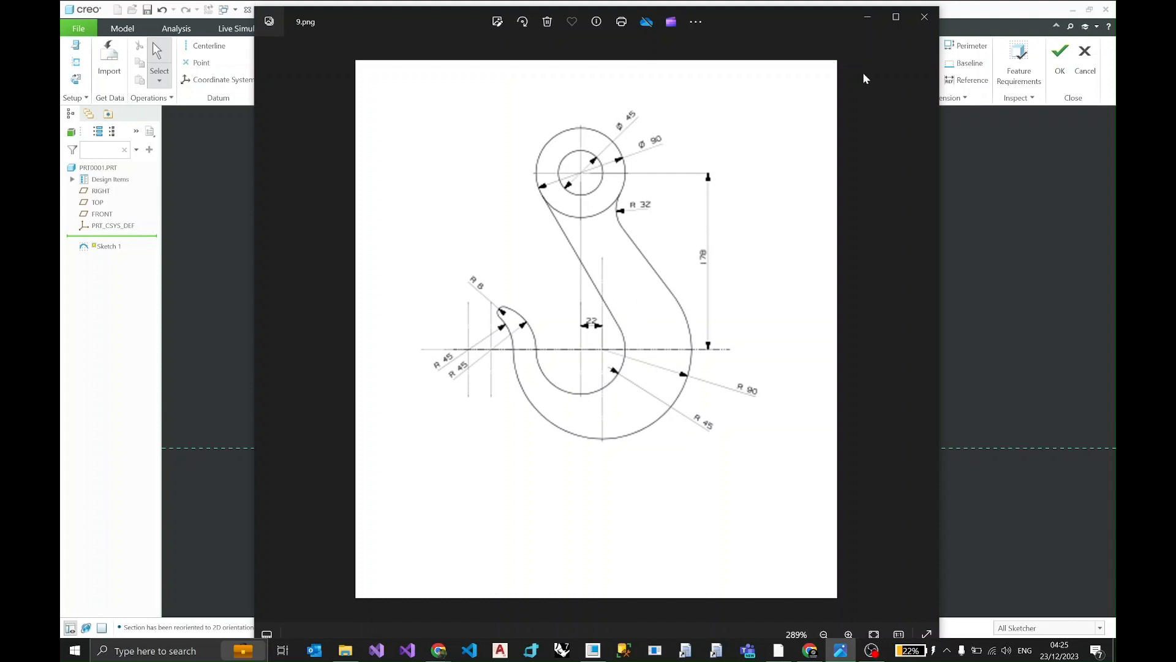
pyautogui.click(873, 15)
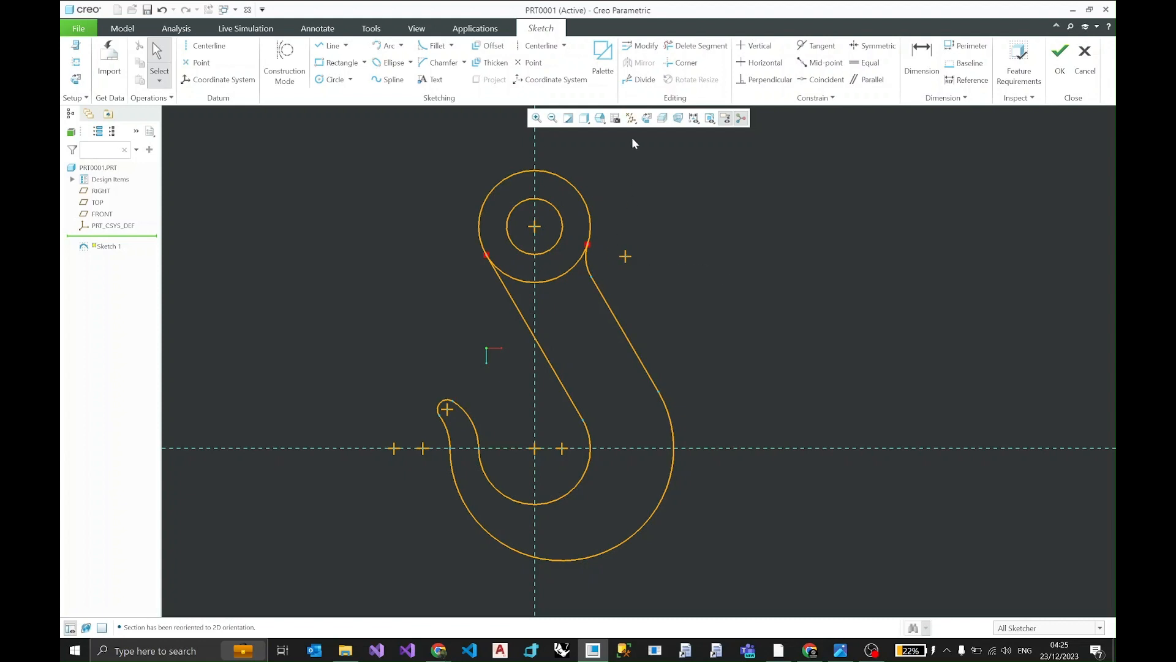
# Quit the finished hook sketch without saving its modifications.
pyautogui.scroll(2, 530, 370)
pyautogui.scroll(-1, 530, 370)
pyautogui.moveTo(538, 359)
pyautogui.mouseDown(button='middle')
pyautogui.moveTo(588, 365)
pyautogui.moveTo(534, 362)
pyautogui.mouseUp(button='middle')
pyautogui.hotkey('ctrl', 'd')
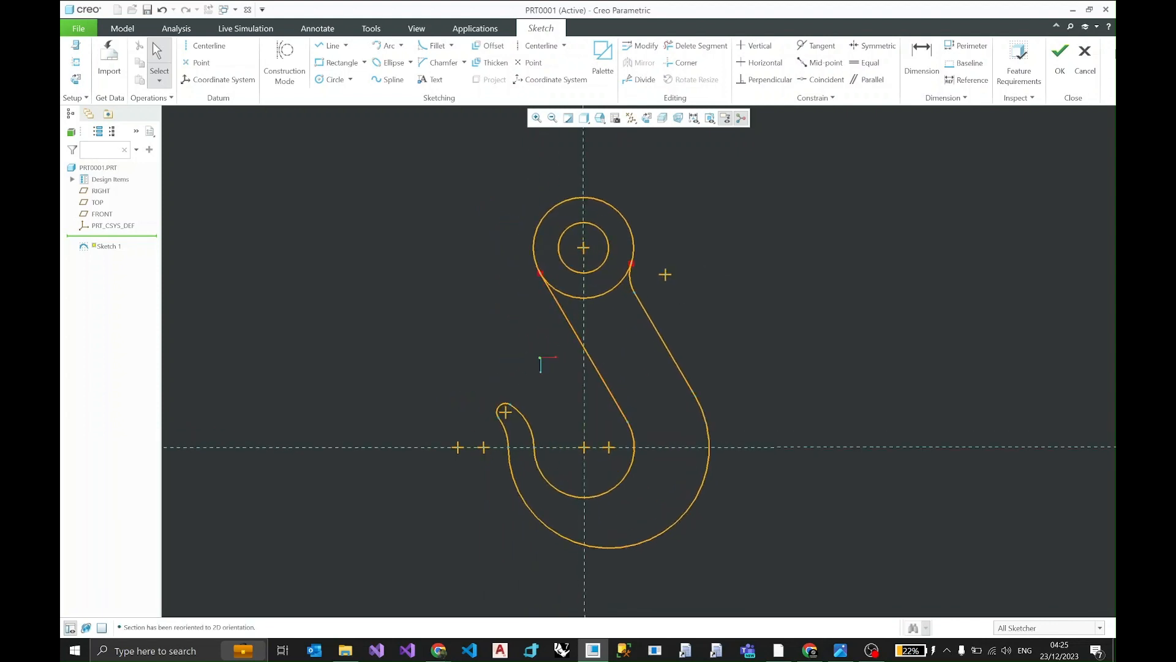
pyautogui.click(1086, 61)
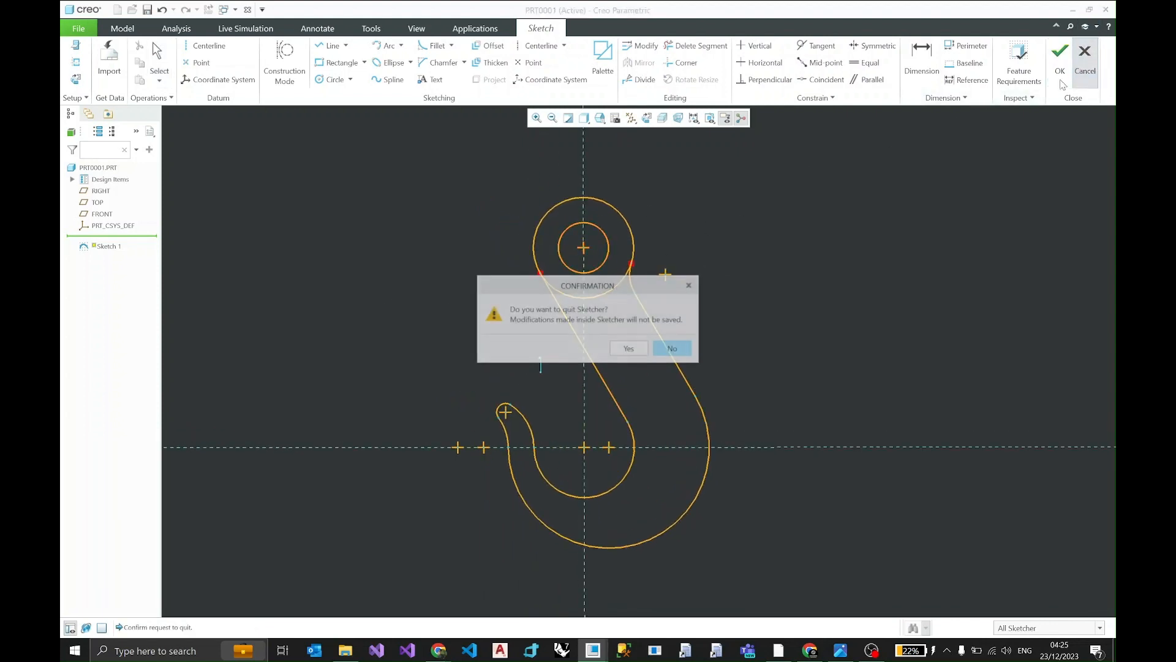
pyautogui.click(629, 348)
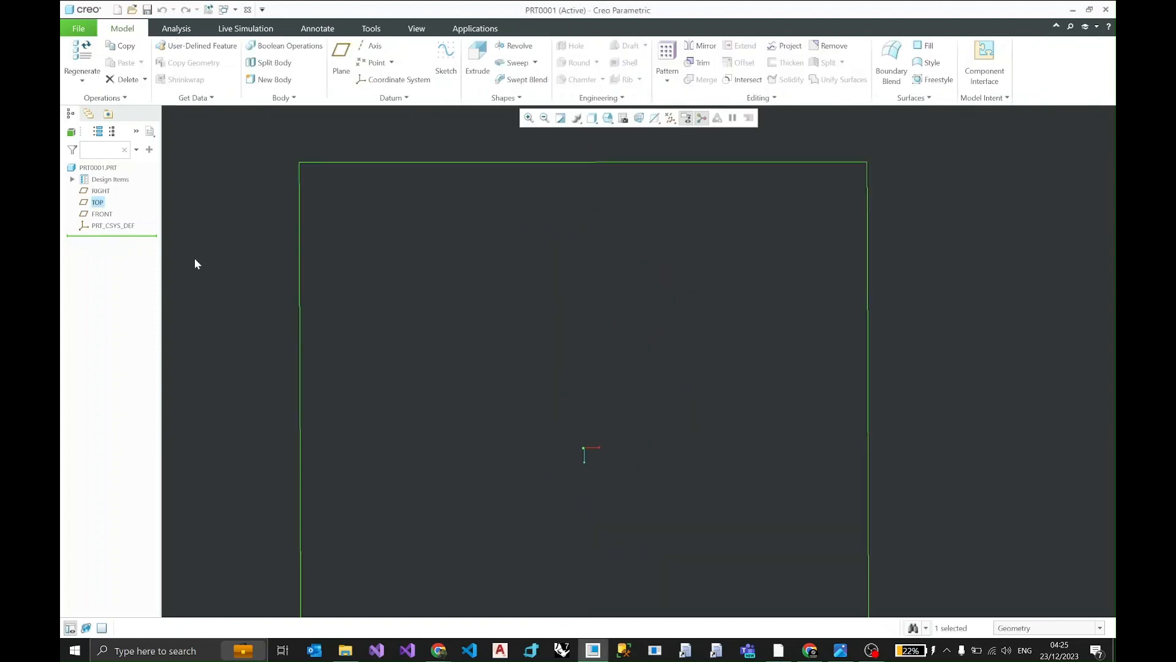
# Turn on the display of the datum planes in the empty part.
pyautogui.scroll(-5, 619, 240)
pyautogui.moveTo(617, 254); pyautogui.dragTo(633, 278, button='middle')
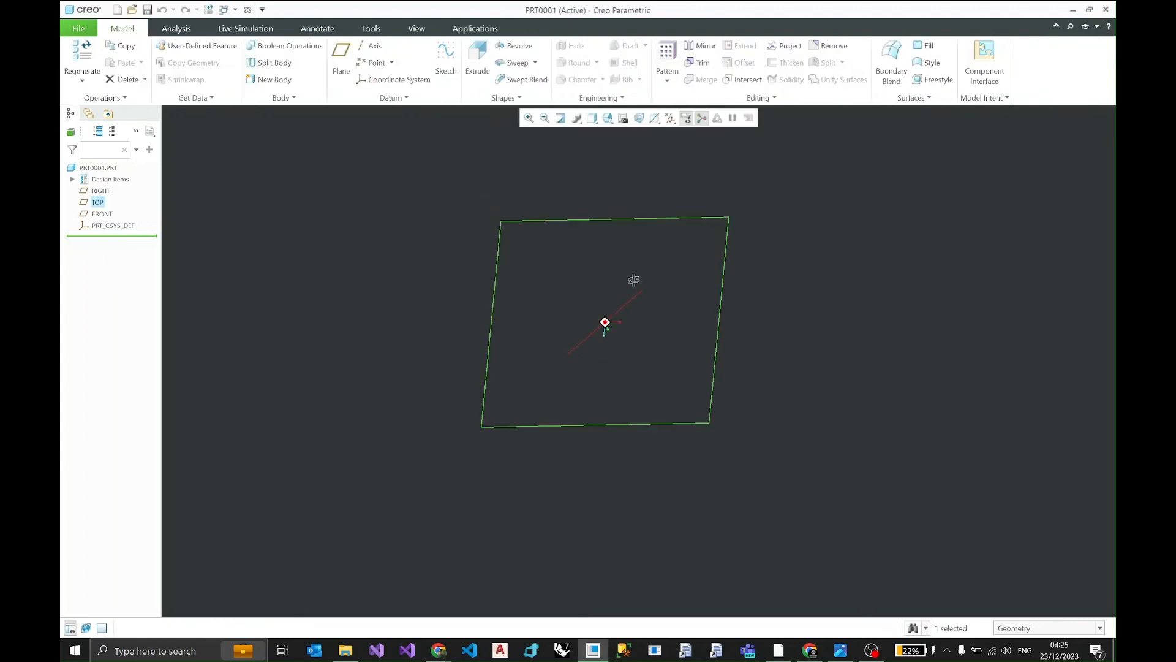
pyautogui.click(670, 118)
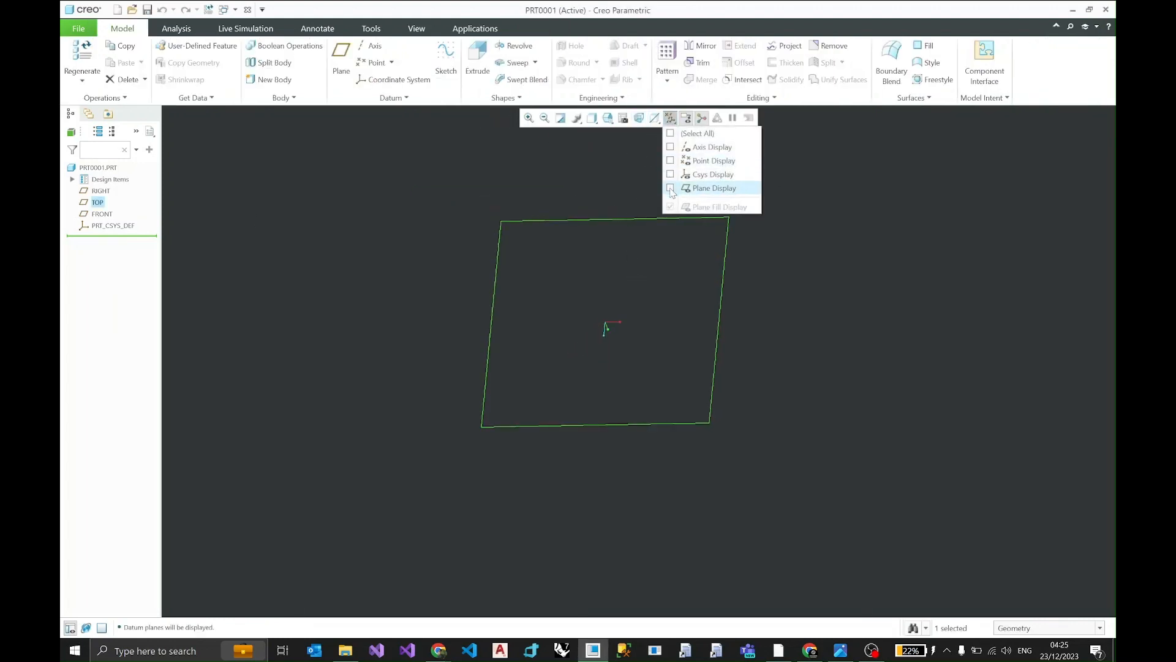
pyautogui.click(711, 188)
pyautogui.click(748, 211)
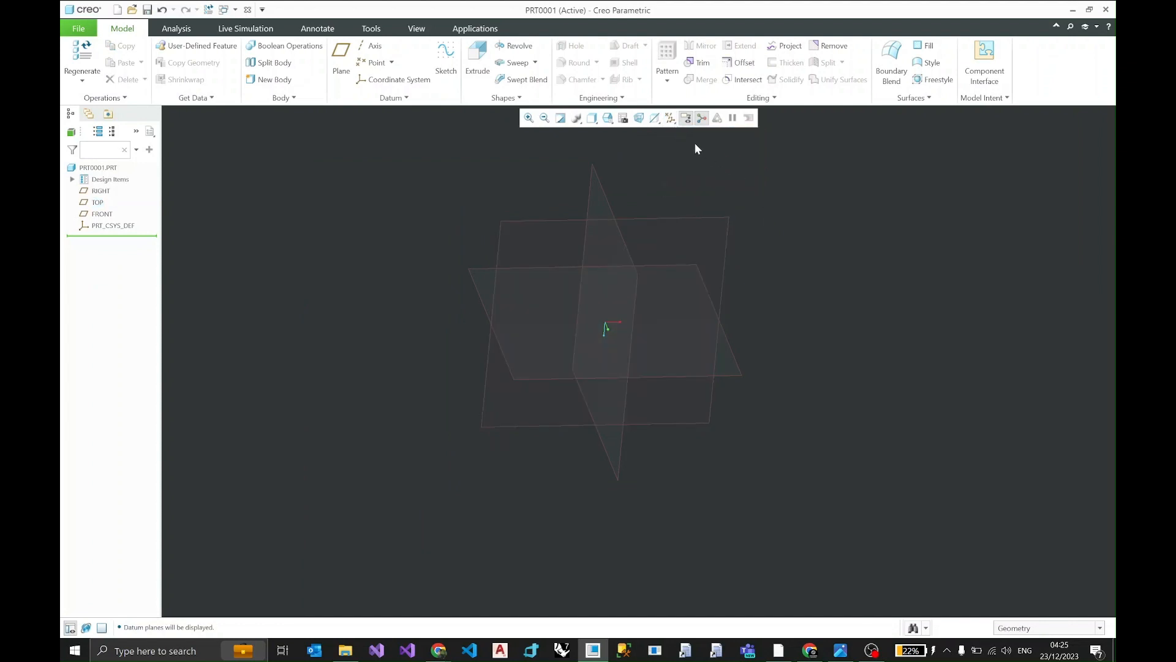
# Examine the orientation of the datum planes in 3D by highlighting RIGHT, TOP and FRONT one after another.
pyautogui.moveTo(675, 210); pyautogui.dragTo(678, 199, button='middle')
pyautogui.keyDown('shift'); pyautogui.moveTo(572, 262); pyautogui.dragTo(571, 313, button='middle'); pyautogui.keyUp('shift')
pyautogui.moveTo(572, 314)
pyautogui.mouseDown(button='middle')
pyautogui.moveTo(568, 342)
pyautogui.moveTo(625, 328)
pyautogui.mouseUp(button='middle')
pyautogui.moveTo(740, 370)
pyautogui.mouseDown(button='middle')
pyautogui.moveTo(743, 333)
pyautogui.moveTo(735, 349)
pyautogui.mouseUp(button='middle')
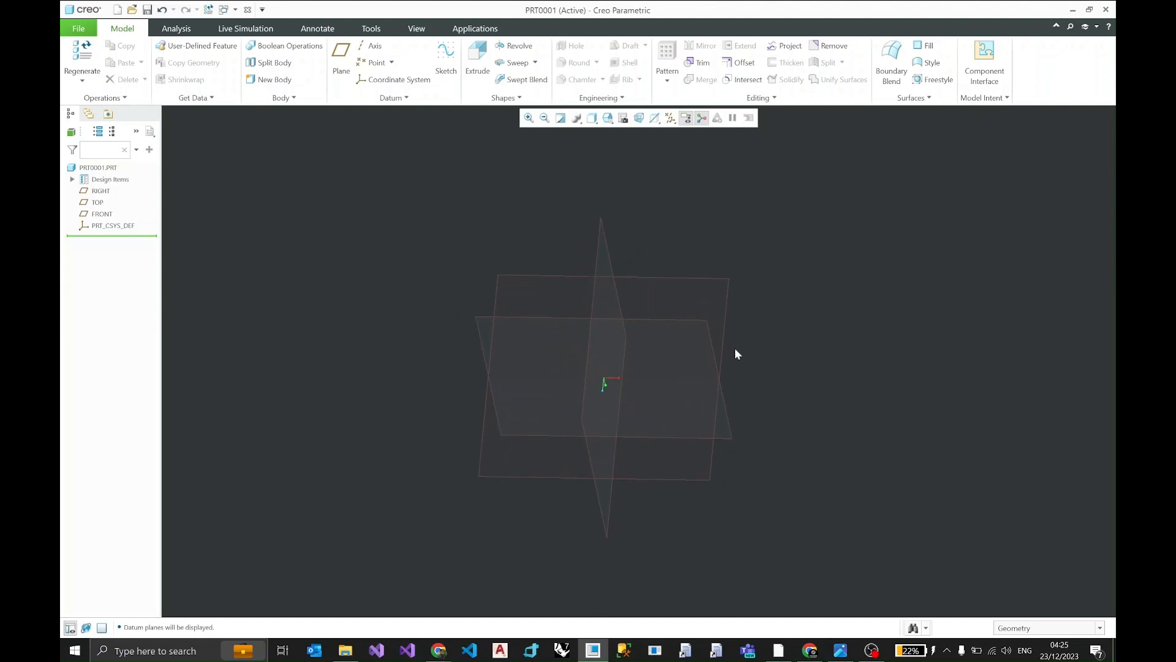
pyautogui.moveTo(667, 478); pyautogui.dragTo(627, 320, button='middle')
pyautogui.moveTo(715, 260); pyautogui.dragTo(672, 262, button='middle')
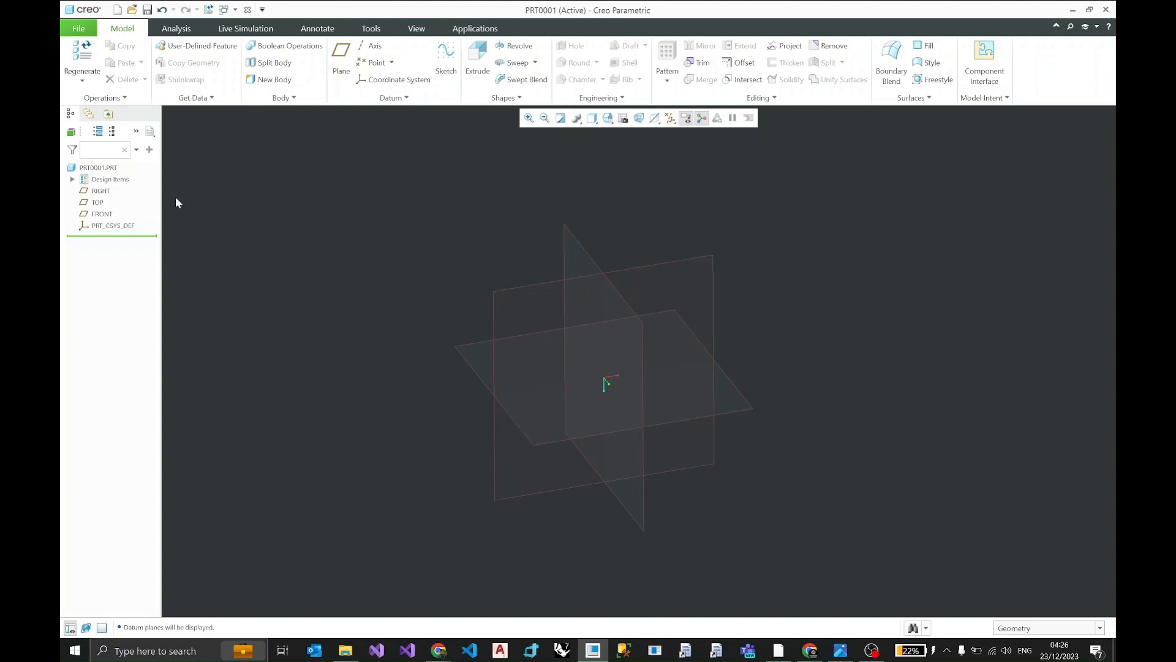
pyautogui.click(100, 192)
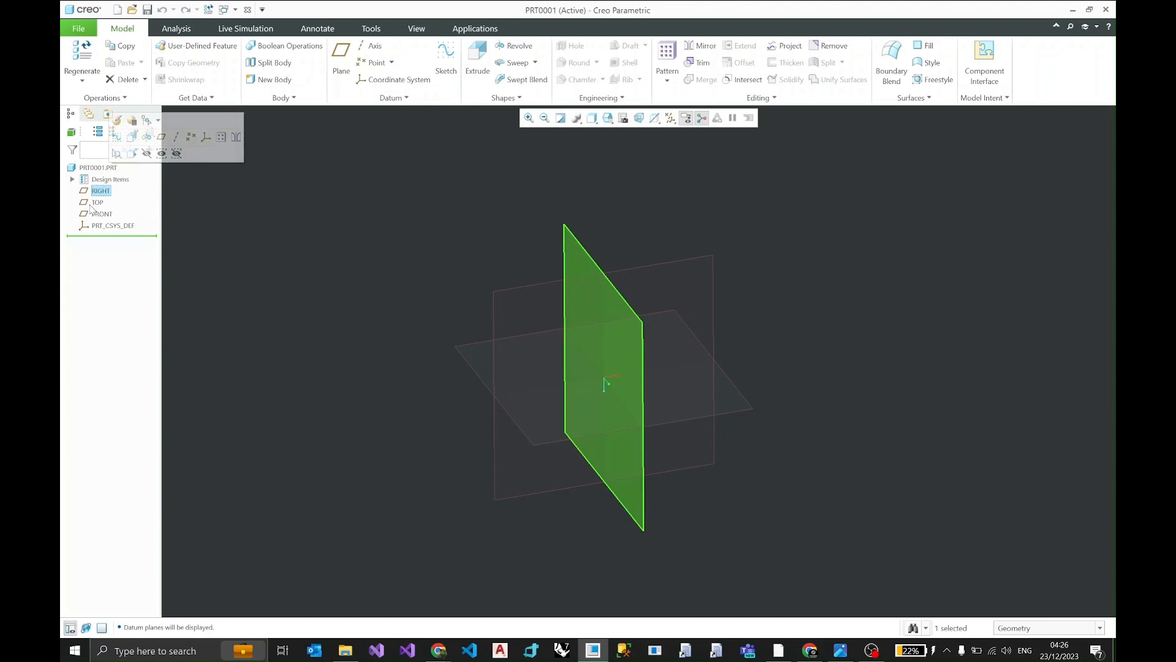
pyautogui.click(95, 203)
pyautogui.click(98, 214)
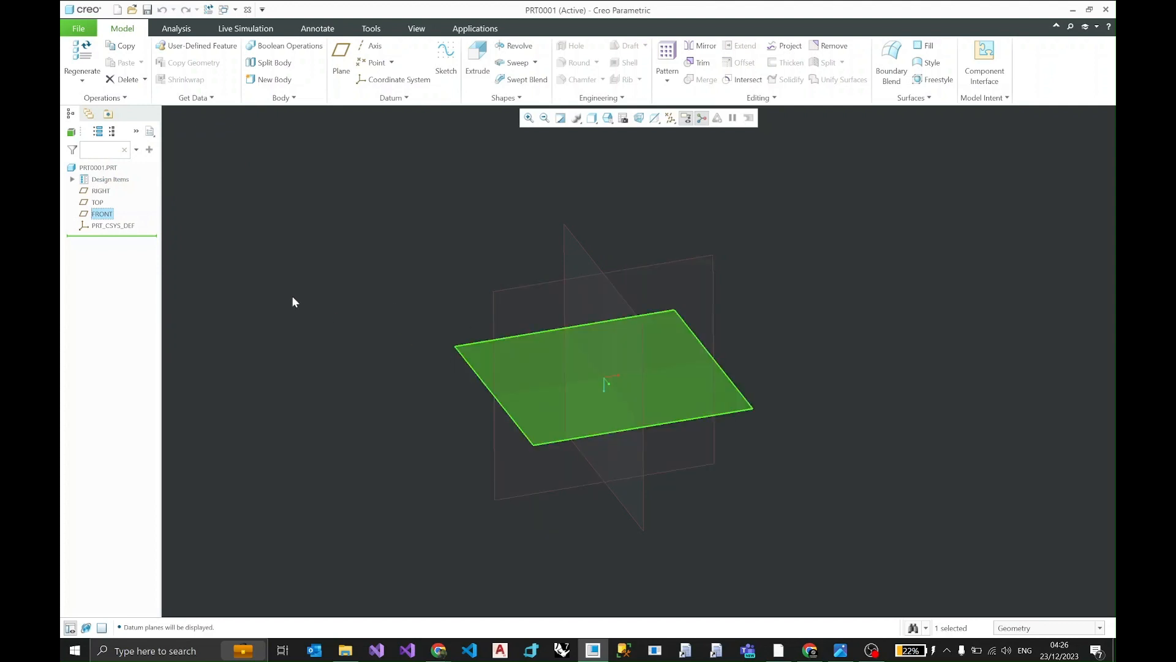
# Start a sketch on the TOP plane, viewed straight on, with the datum planes hidden.
pyautogui.click(98, 203)
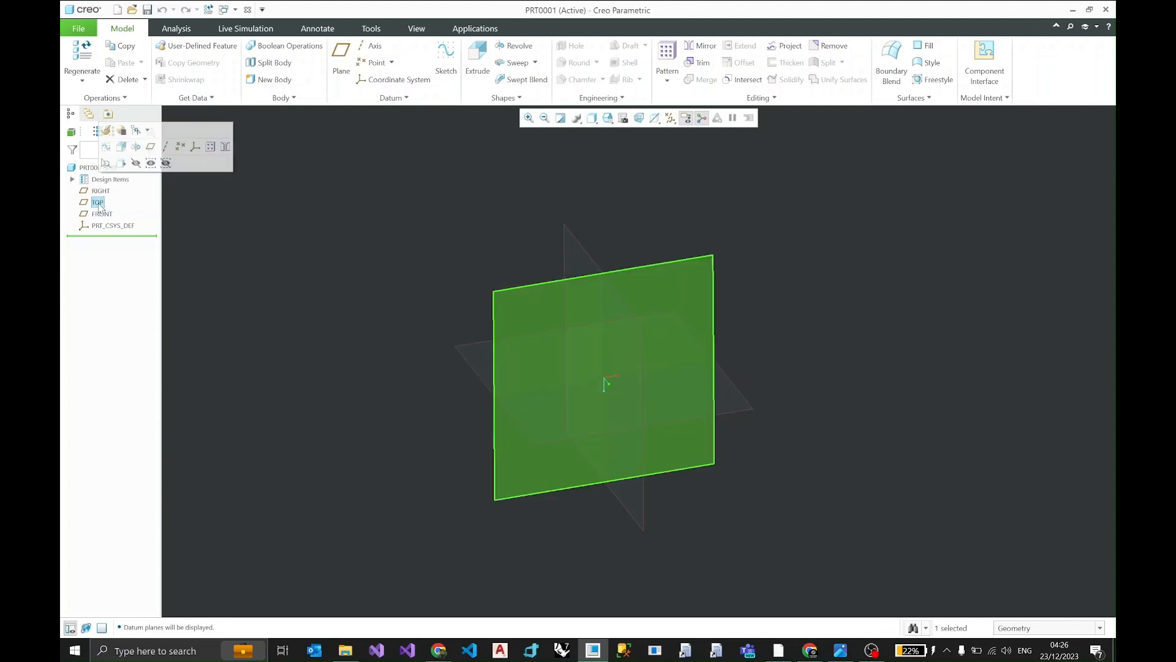
pyautogui.click(446, 63)
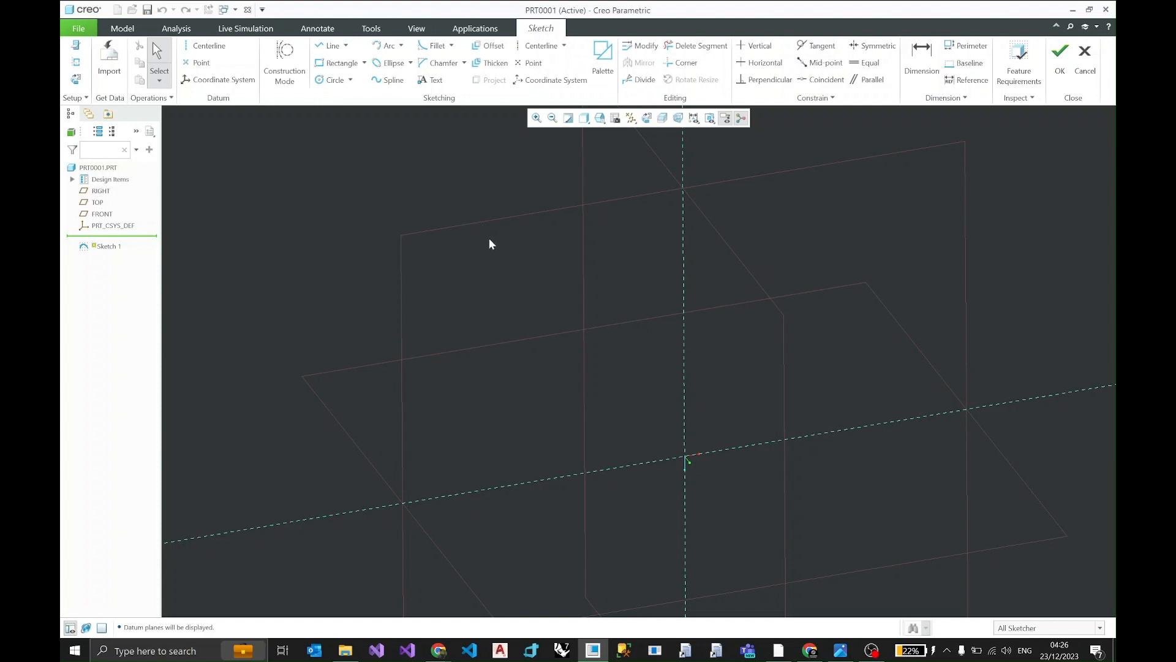
pyautogui.scroll(-5, 528, 244)
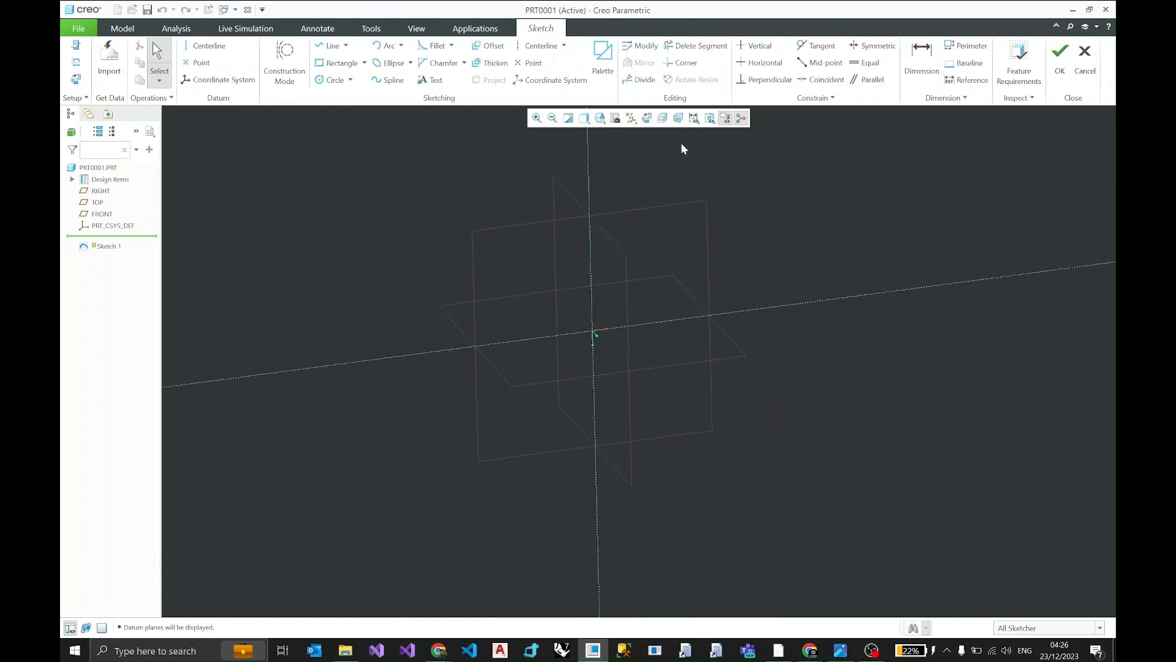
pyautogui.click(647, 119)
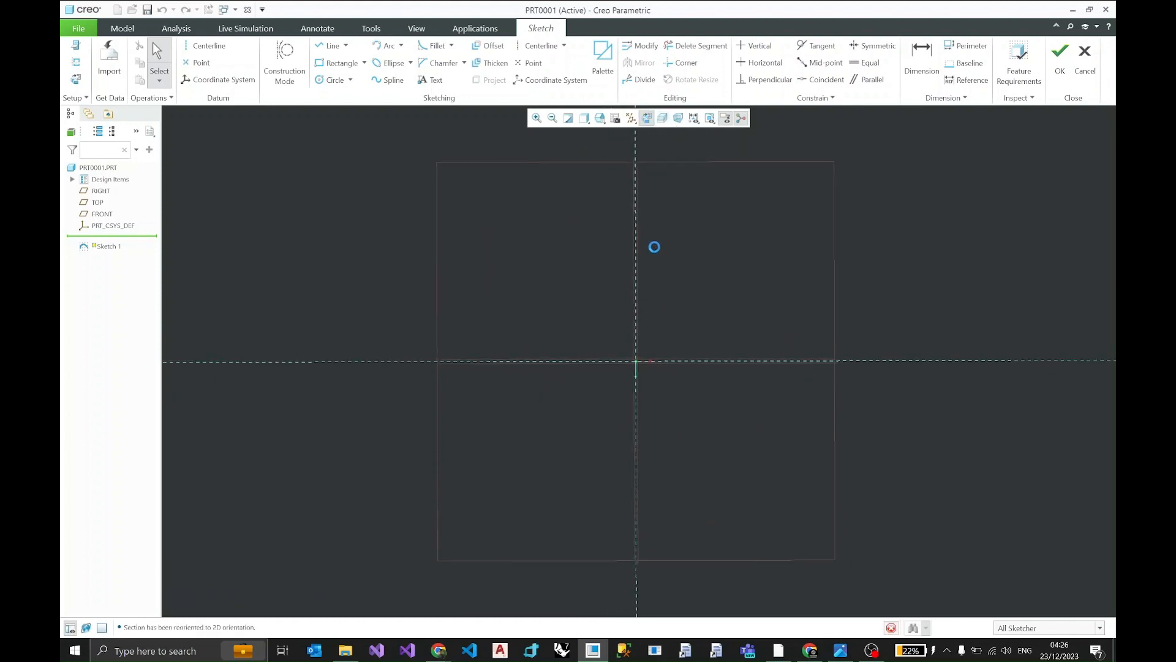
pyautogui.moveTo(668, 254)
pyautogui.keyDown('shift'); pyautogui.mouseDown(button='middle')
pyautogui.moveTo(623, 305)
pyautogui.moveTo(630, 256)
pyautogui.mouseUp(button='middle'); pyautogui.keyUp('shift')
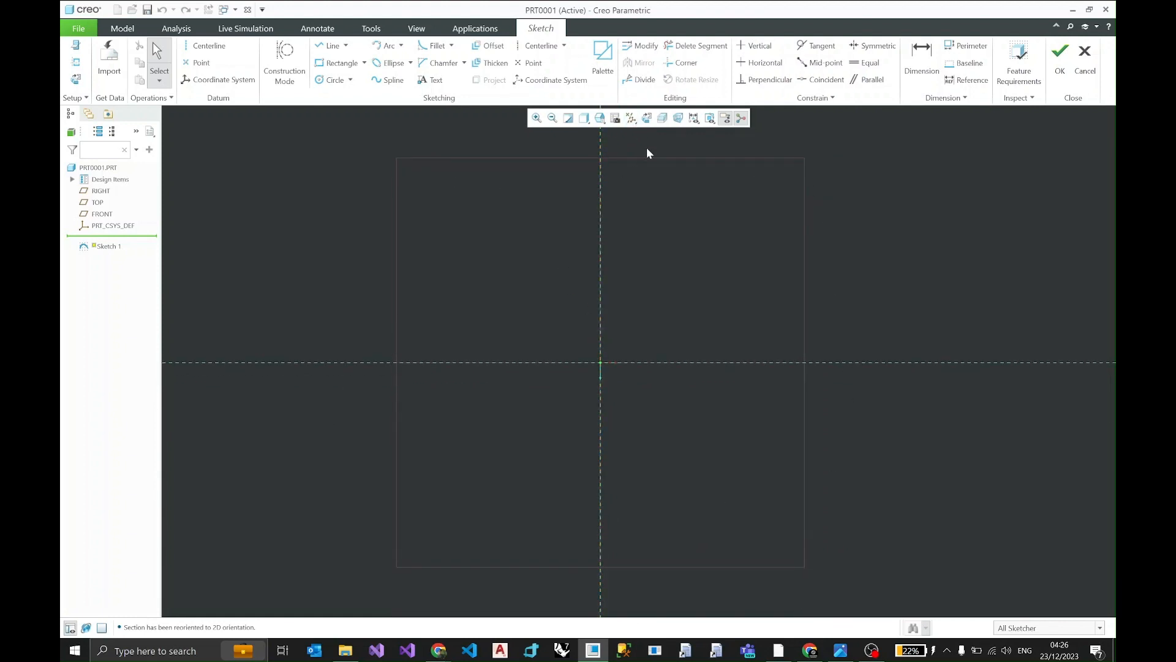
pyautogui.click(632, 118)
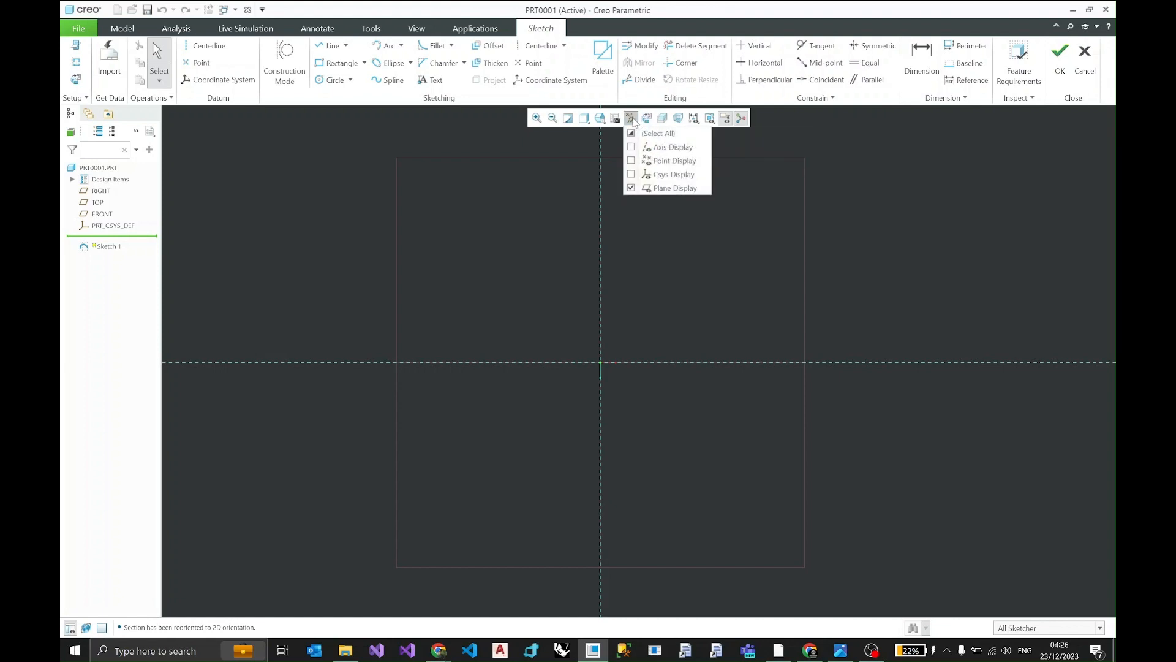
pyautogui.click(632, 188)
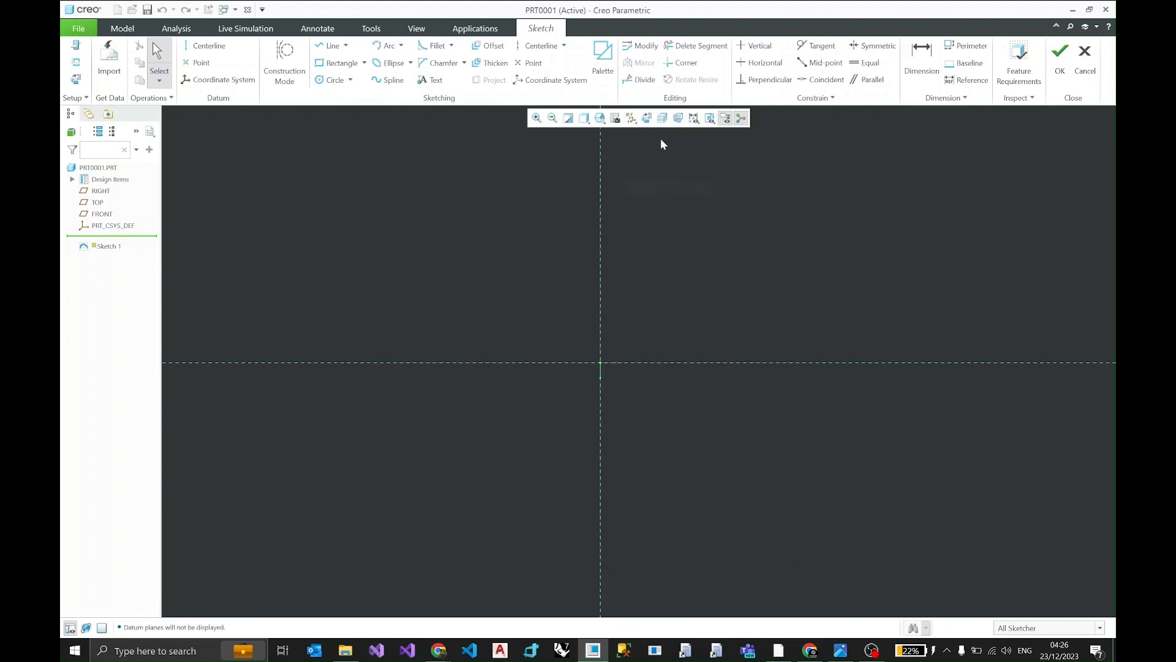
# In PenAttention's highlight settings, enable highlighting of the mouse as well as the pen and set the circle radius to 21.
pyautogui.click(947, 650)
pyautogui.rightClick(947, 625)
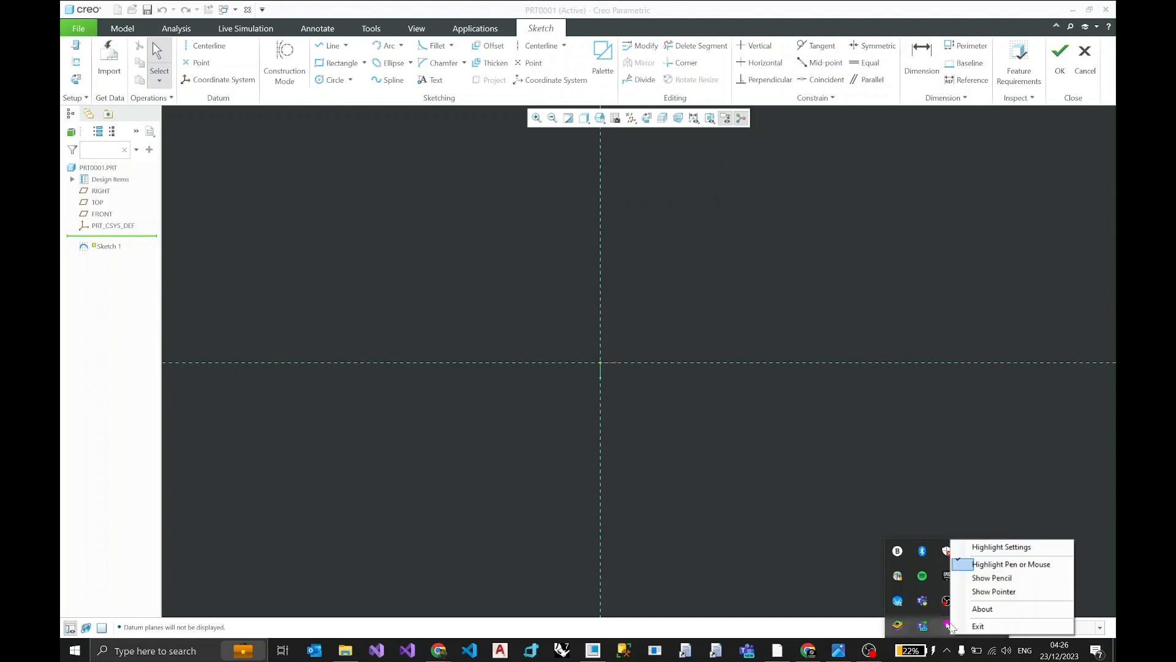
pyautogui.click(980, 546)
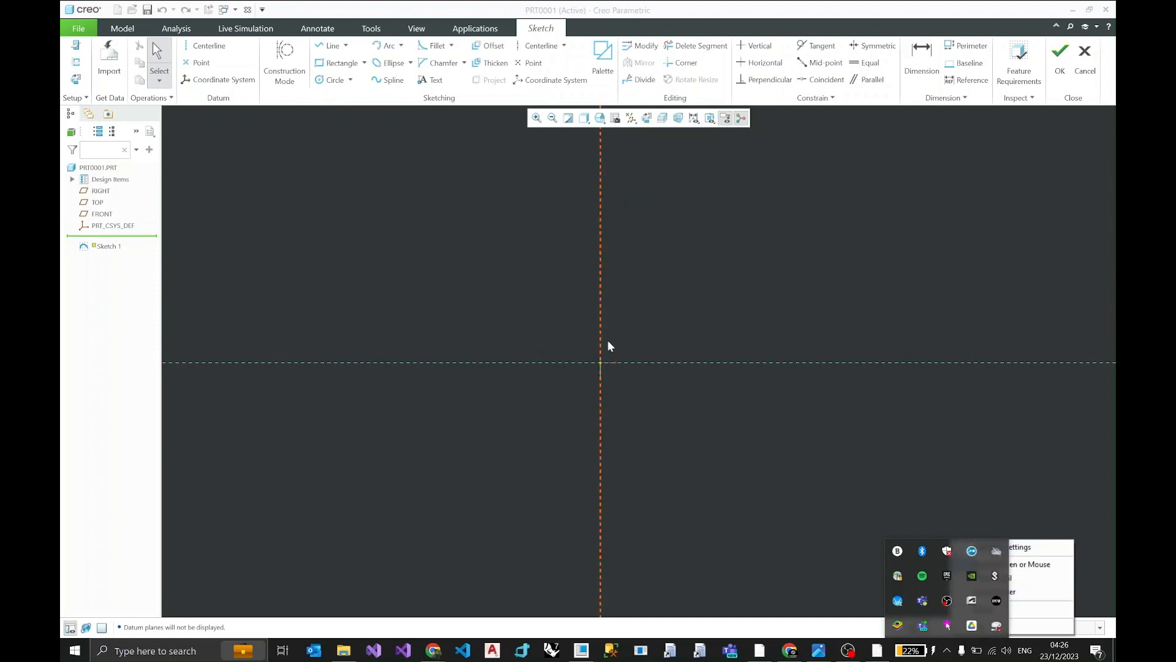
pyautogui.click(1023, 547)
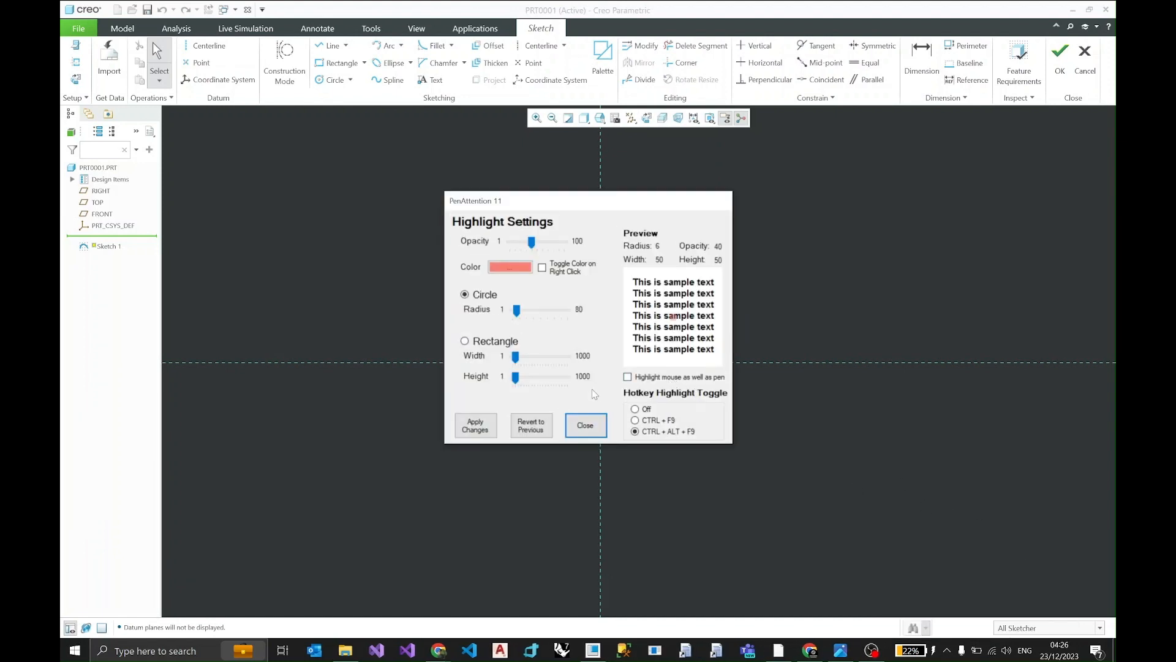
pyautogui.click(627, 377)
pyautogui.moveTo(518, 314); pyautogui.dragTo(538, 314)
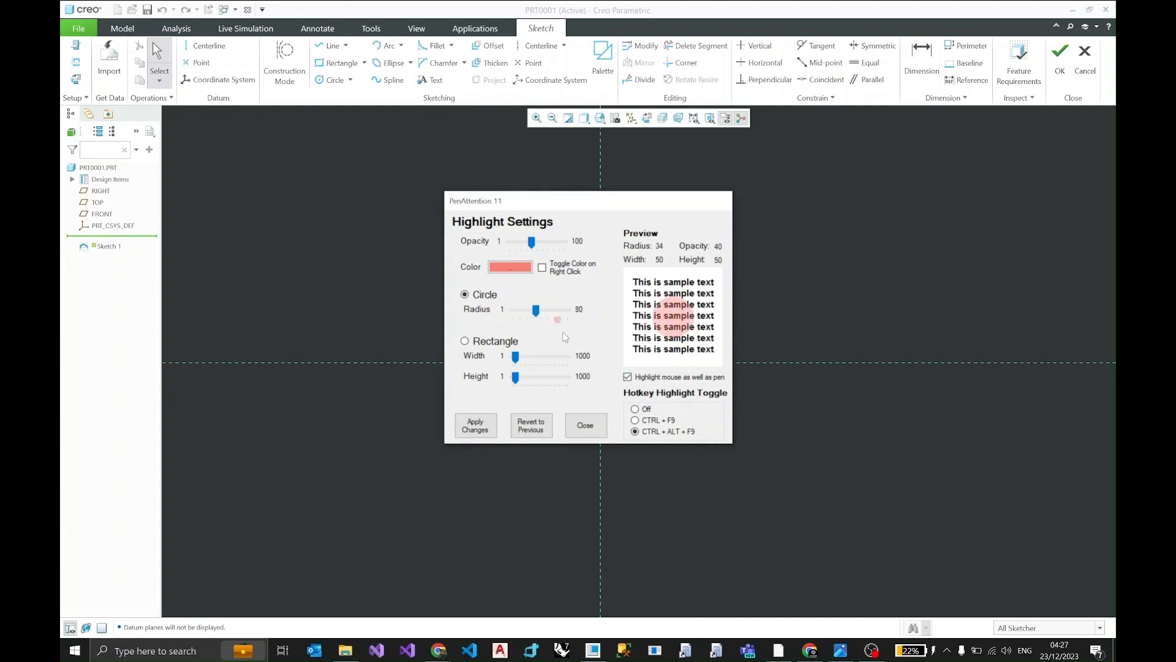
pyautogui.click(475, 425)
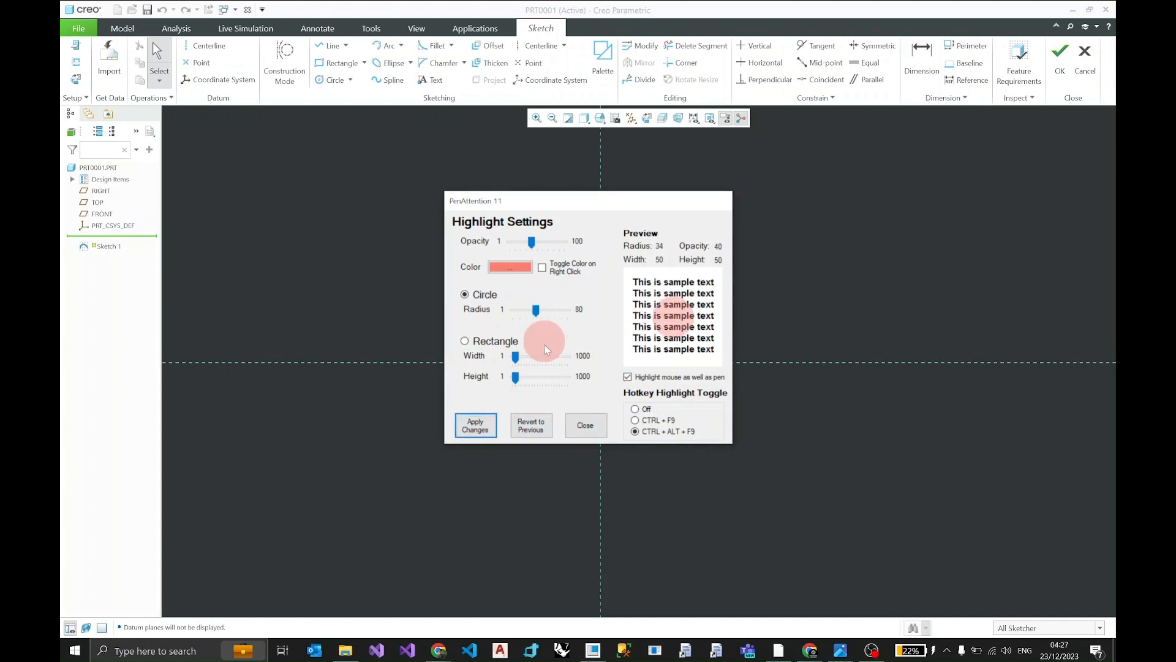
pyautogui.moveTo(536, 310); pyautogui.dragTo(526, 310)
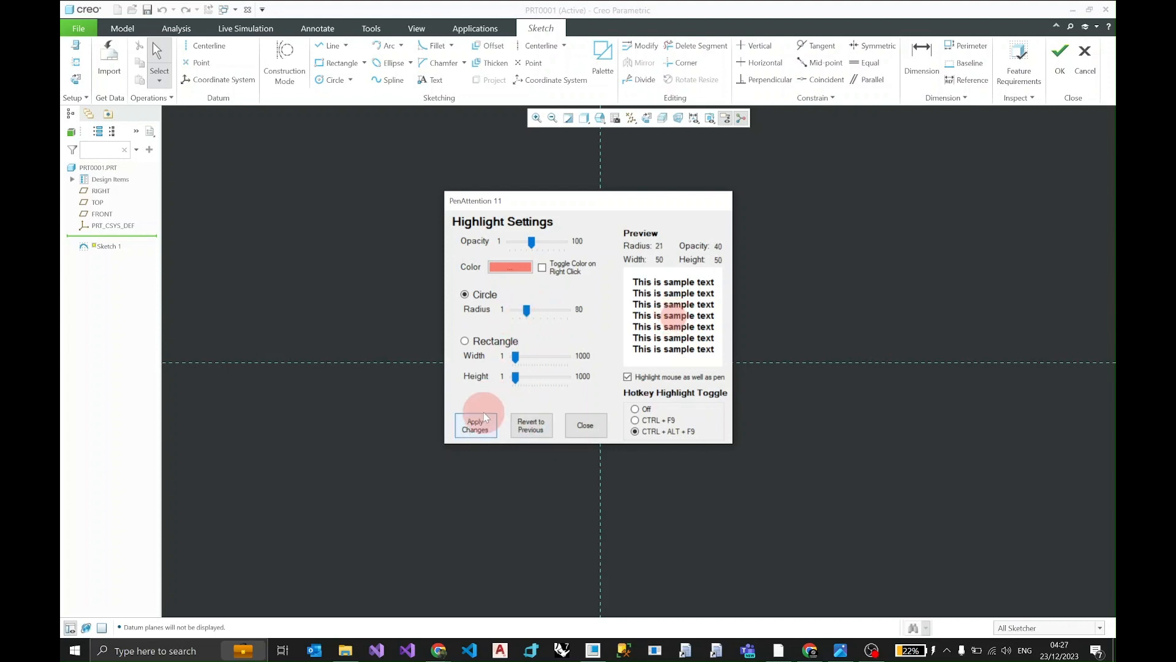
pyautogui.click(586, 425)
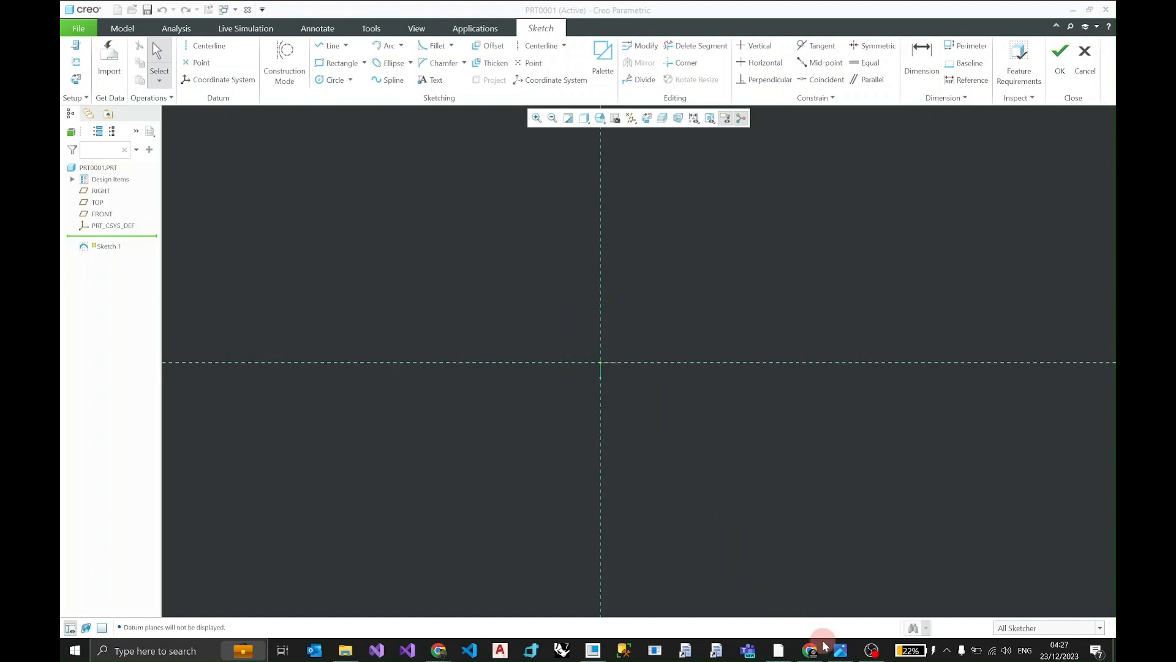
# Following the hook drawing, sketch a circle centred on the origin and a larger circle centred on the horizontal axis just right of it.
pyautogui.click(840, 649)
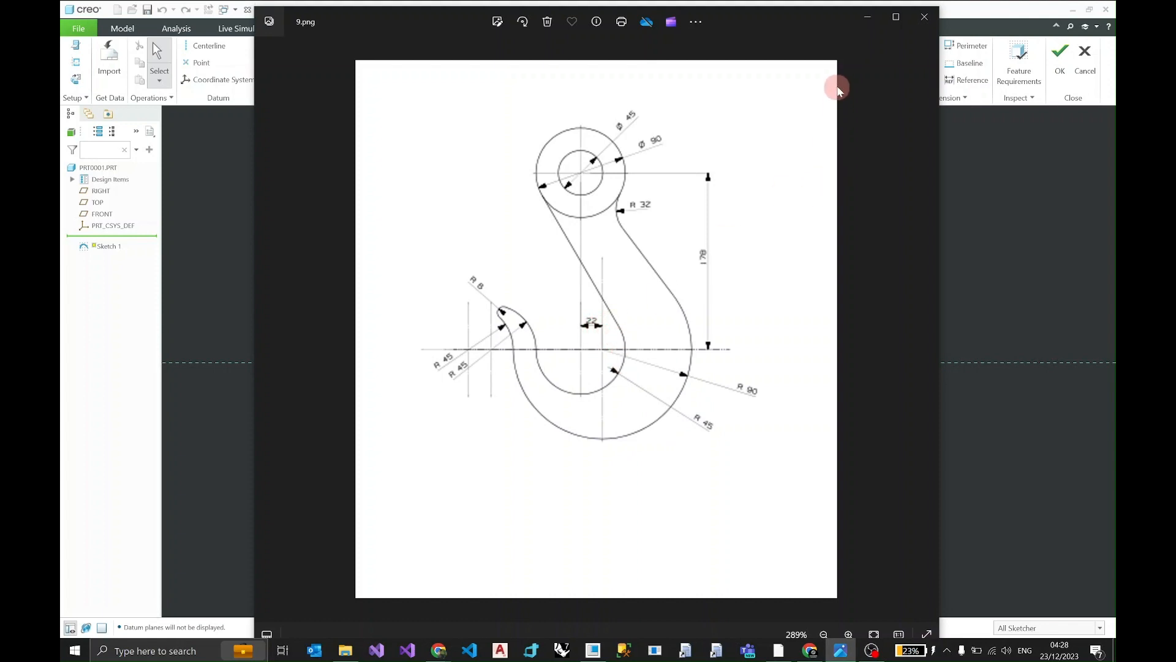
pyautogui.click(867, 16)
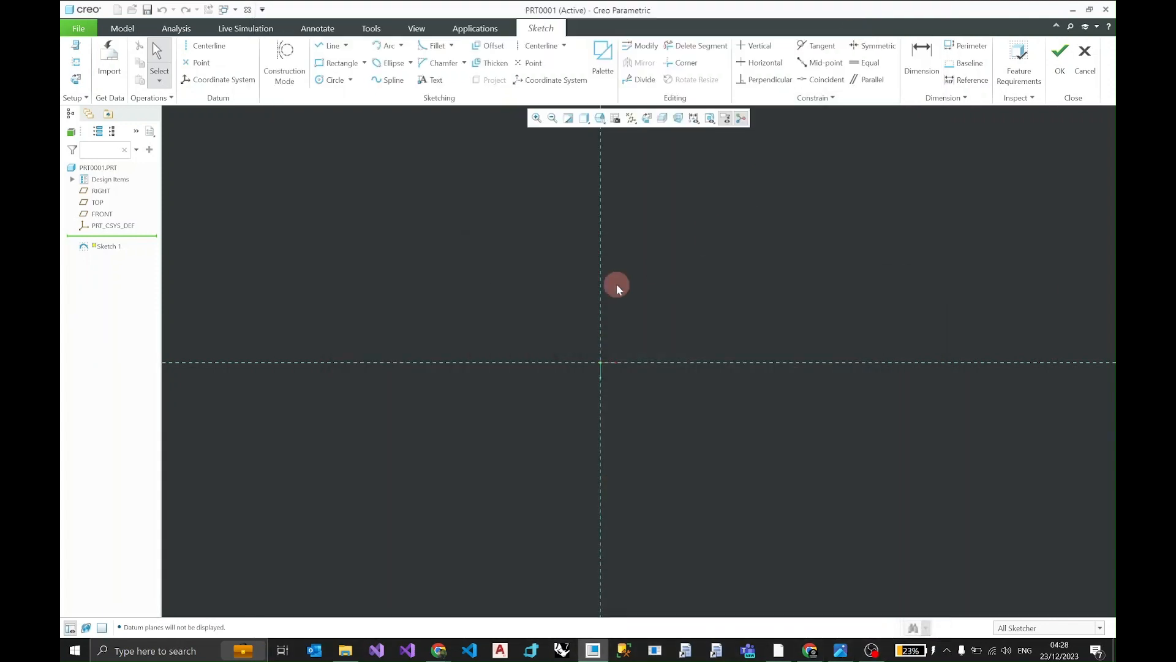
pyautogui.click(324, 82)
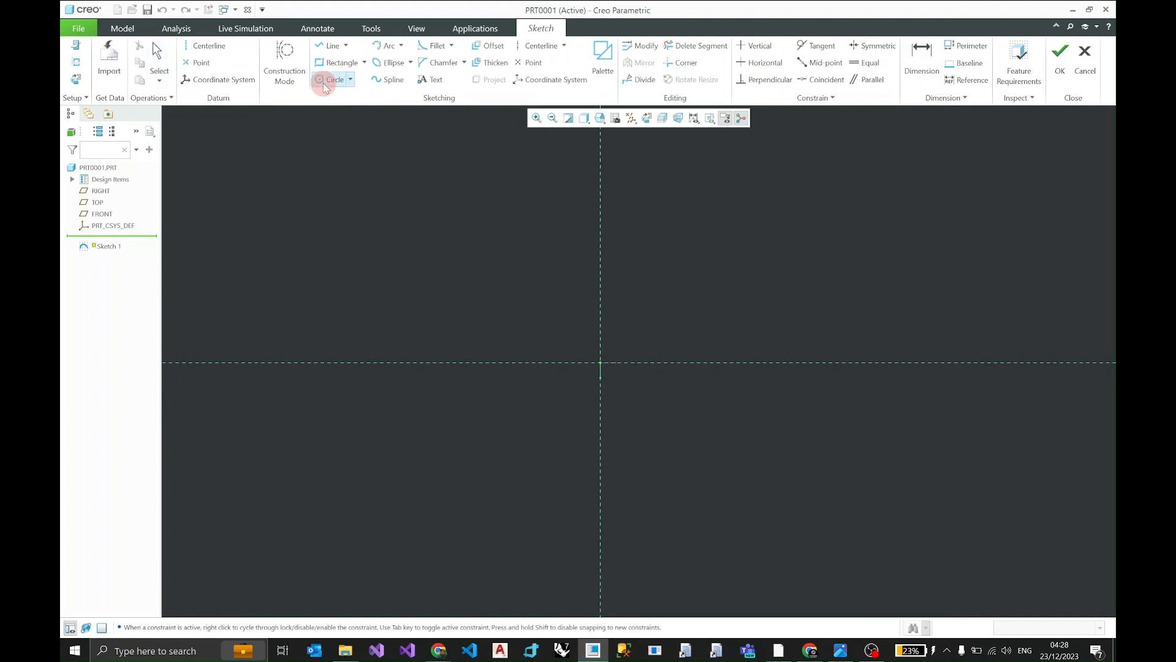
pyautogui.click(600, 362)
pyautogui.click(665, 332)
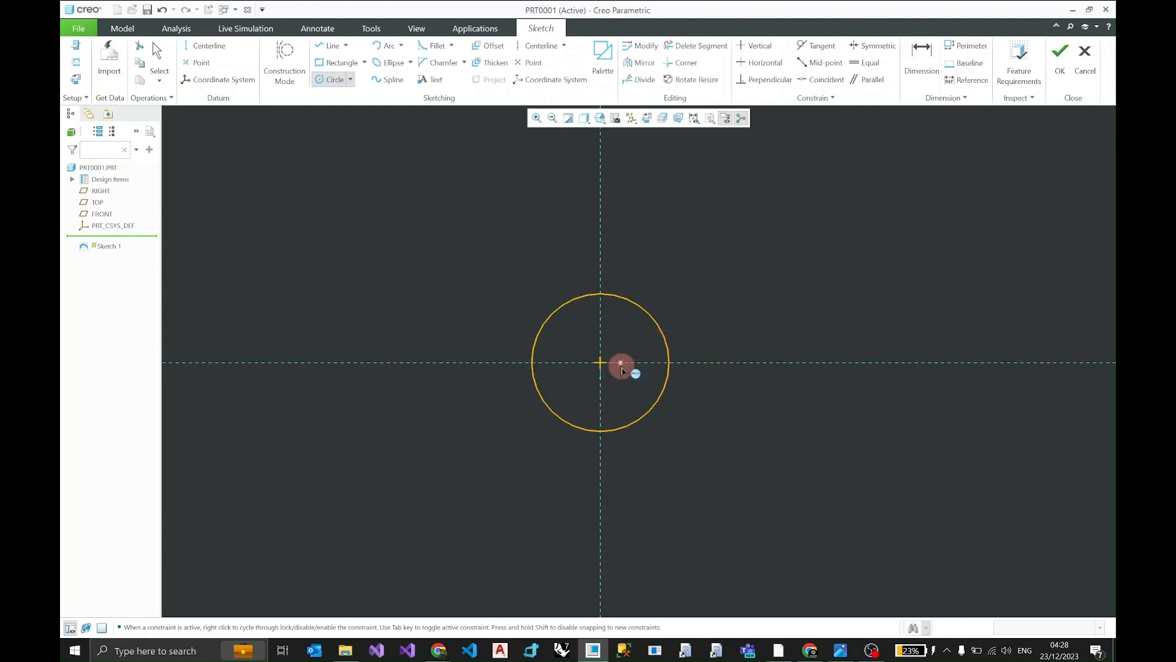
pyautogui.click(632, 362)
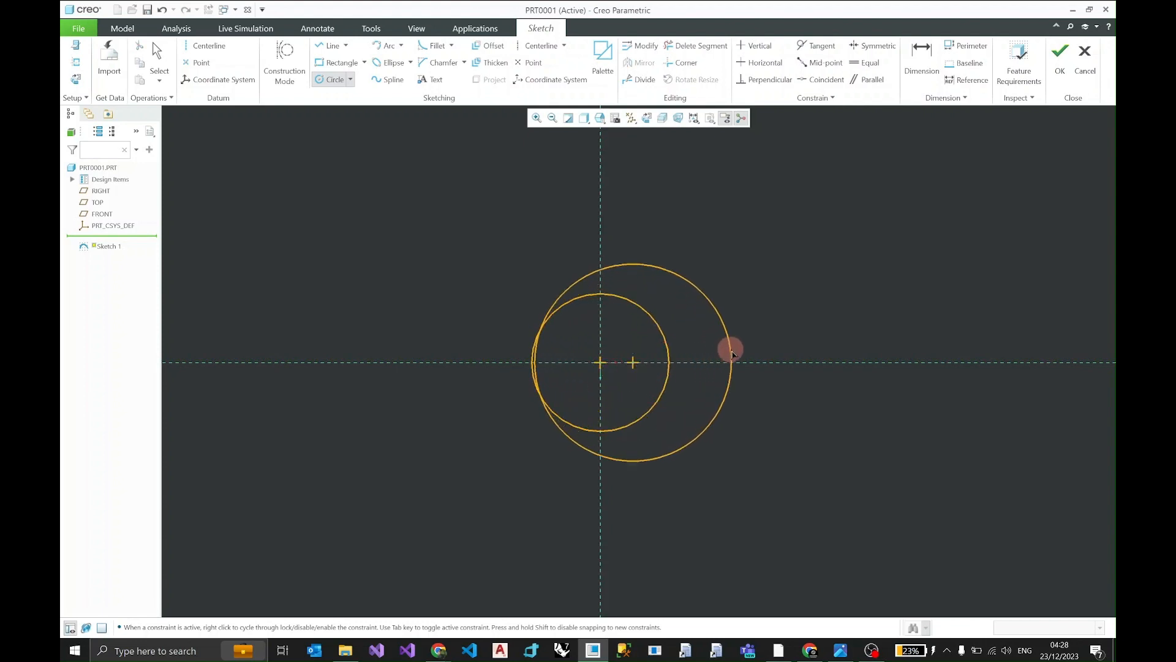
pyautogui.click(760, 339)
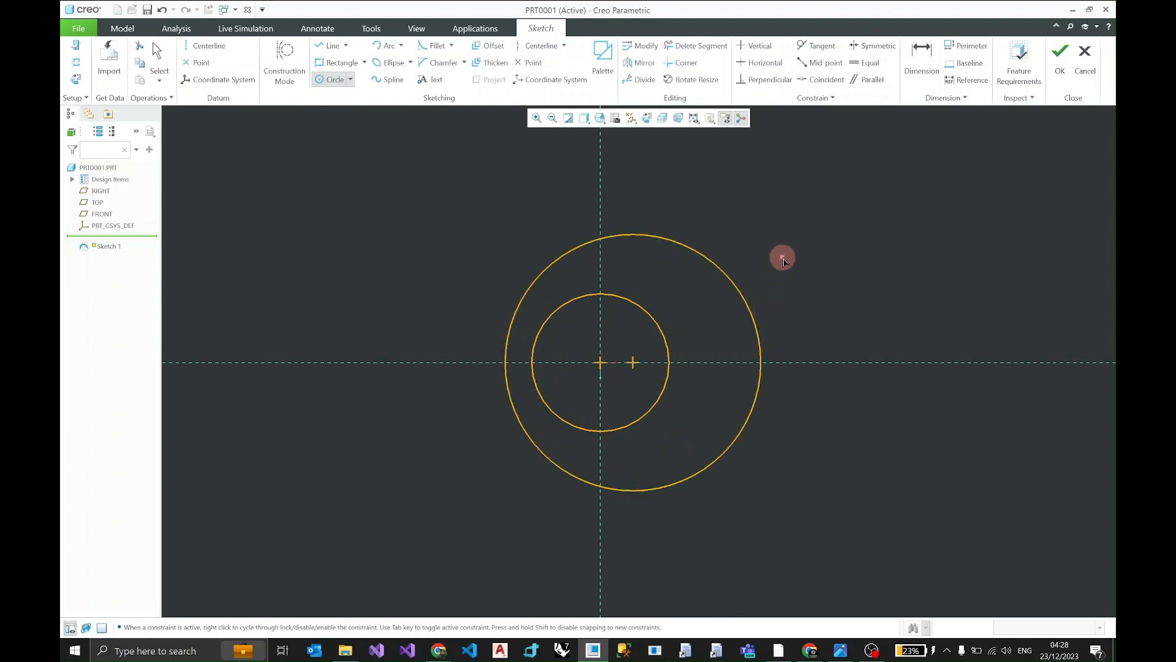
pyautogui.middleClick(803, 229)
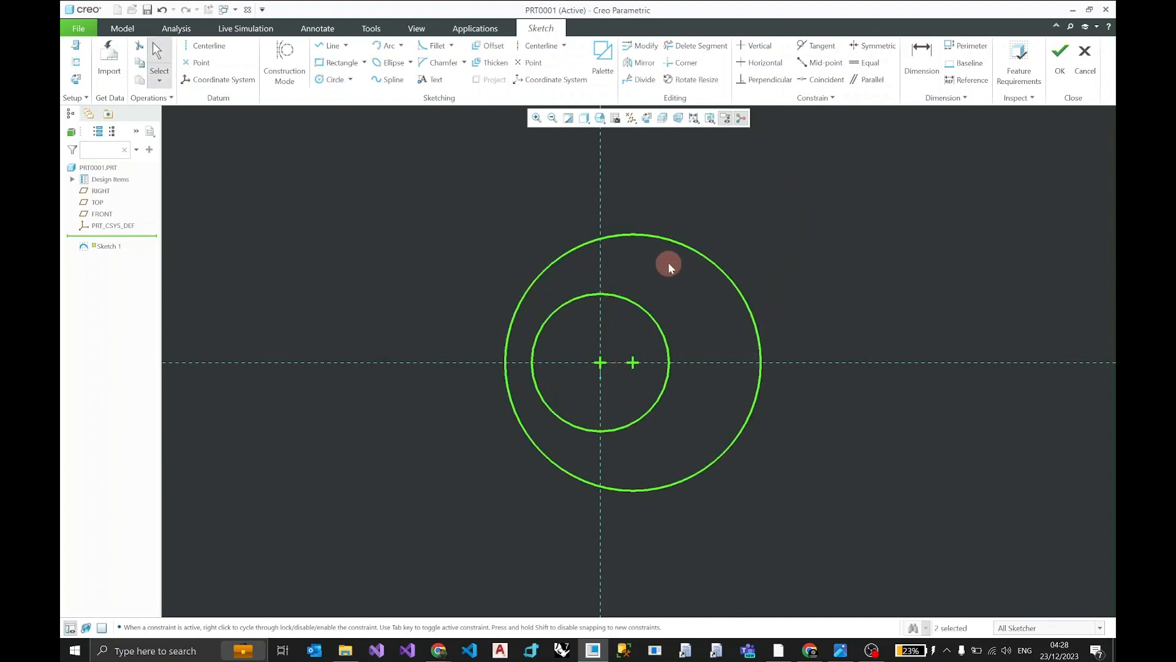
# Turn on the display of sketch dimensions and move the two circles' diameter dimensions outward, clear of the geometry.
pyautogui.click(741, 228)
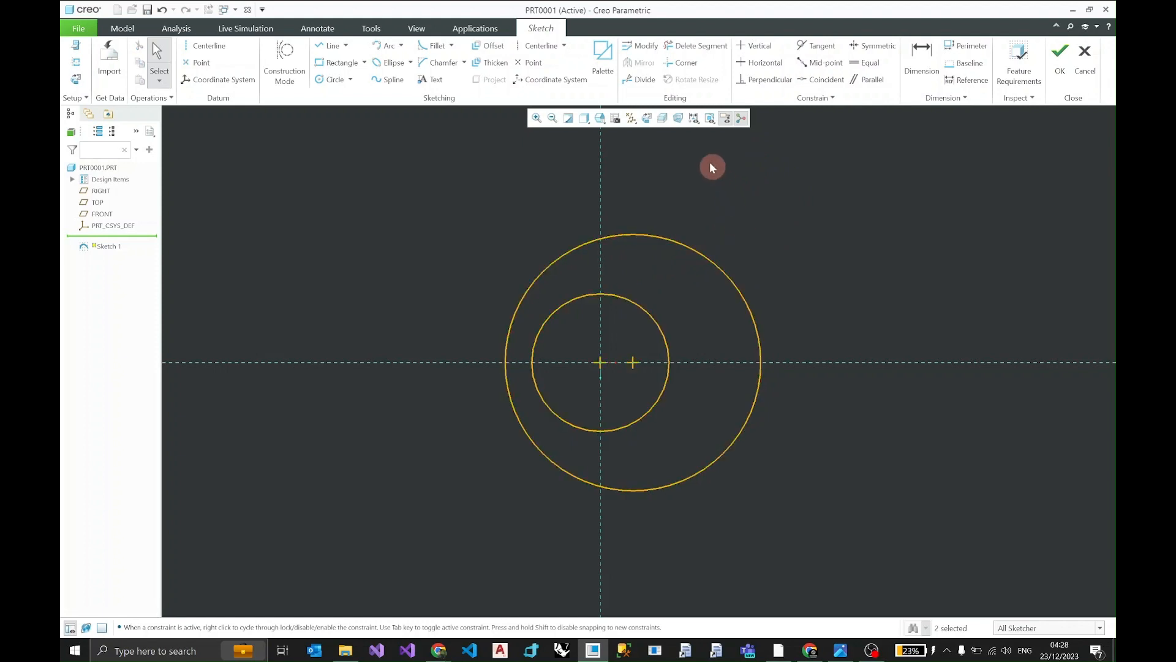
pyautogui.click(693, 118)
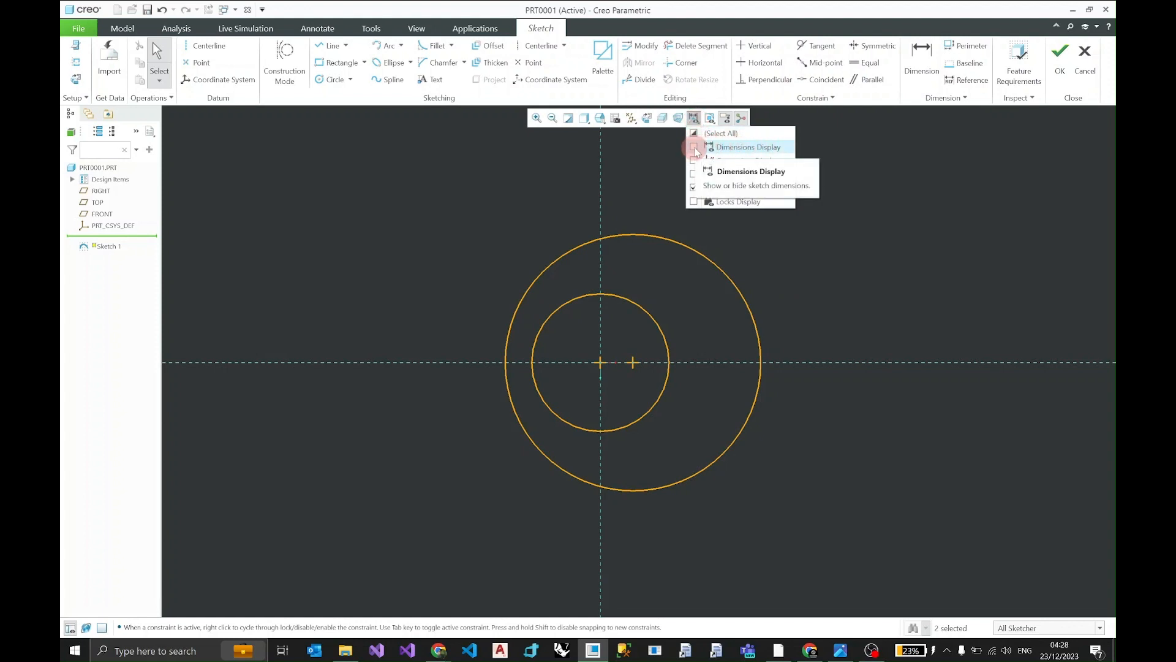
pyautogui.click(694, 147)
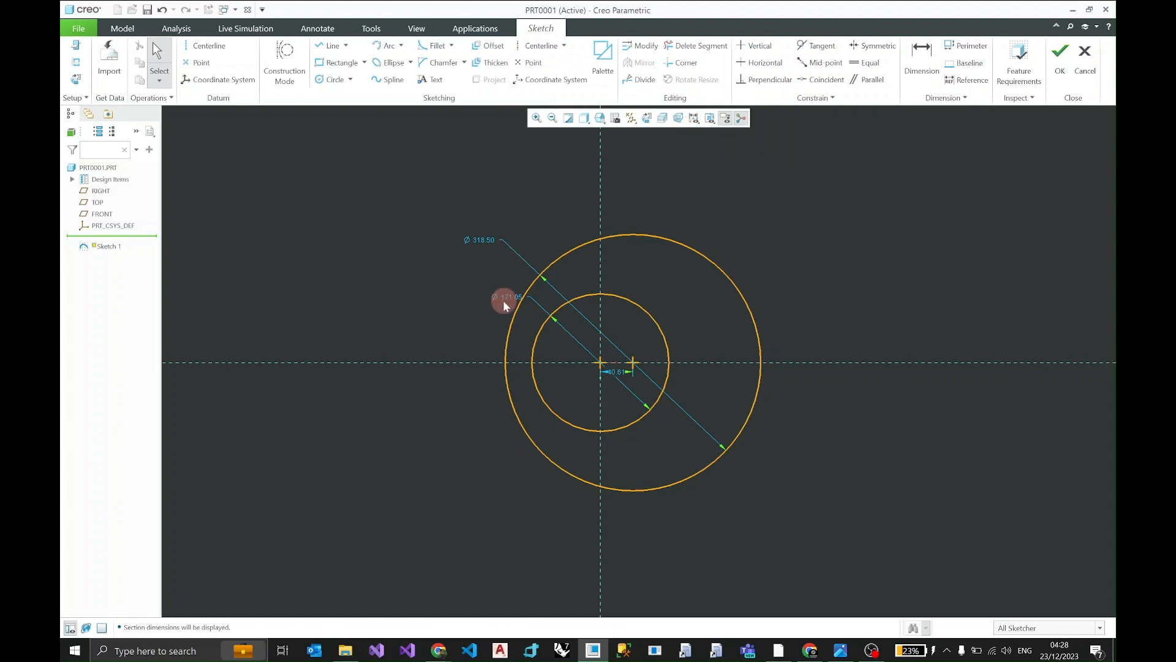
pyautogui.moveTo(502, 300); pyautogui.dragTo(404, 307)
pyautogui.moveTo(478, 237); pyautogui.dragTo(463, 205)
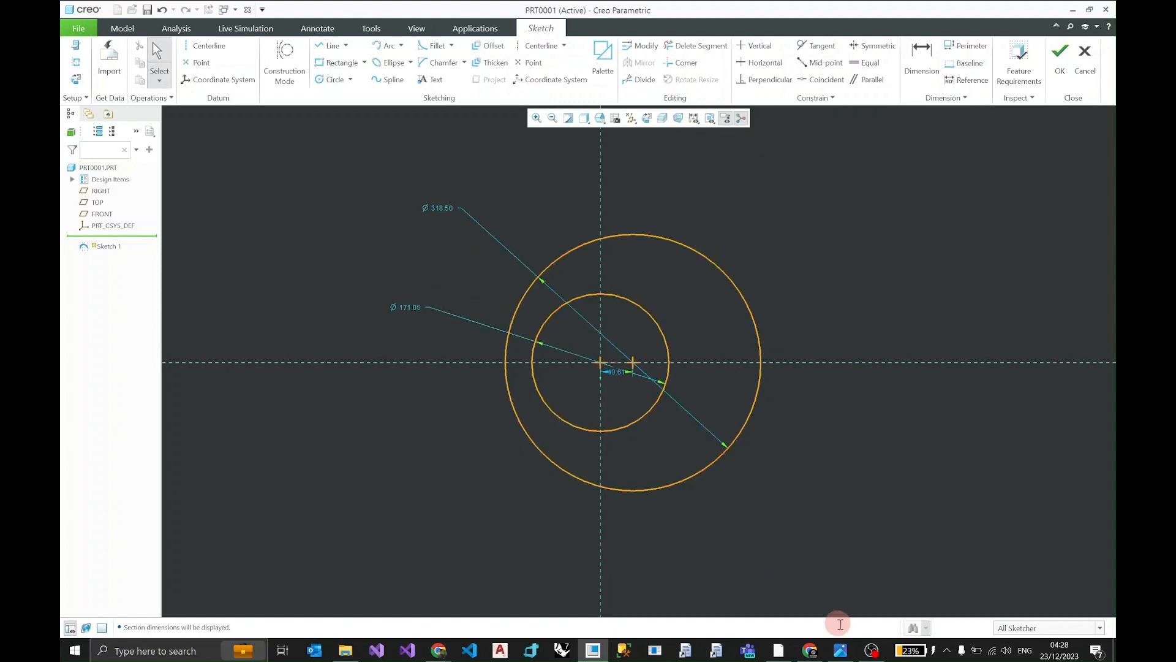
# After checking the hook drawing, convert the inner circle's diameter dimension to a radius and set it to 45.
pyautogui.click(840, 649)
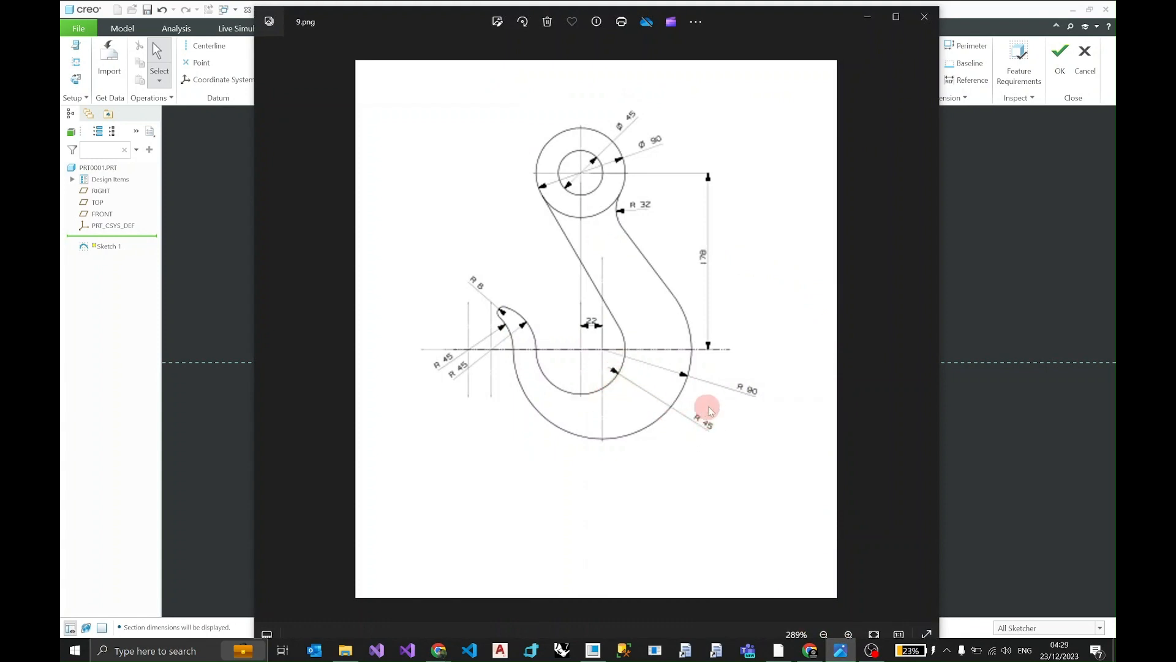
pyautogui.click(867, 17)
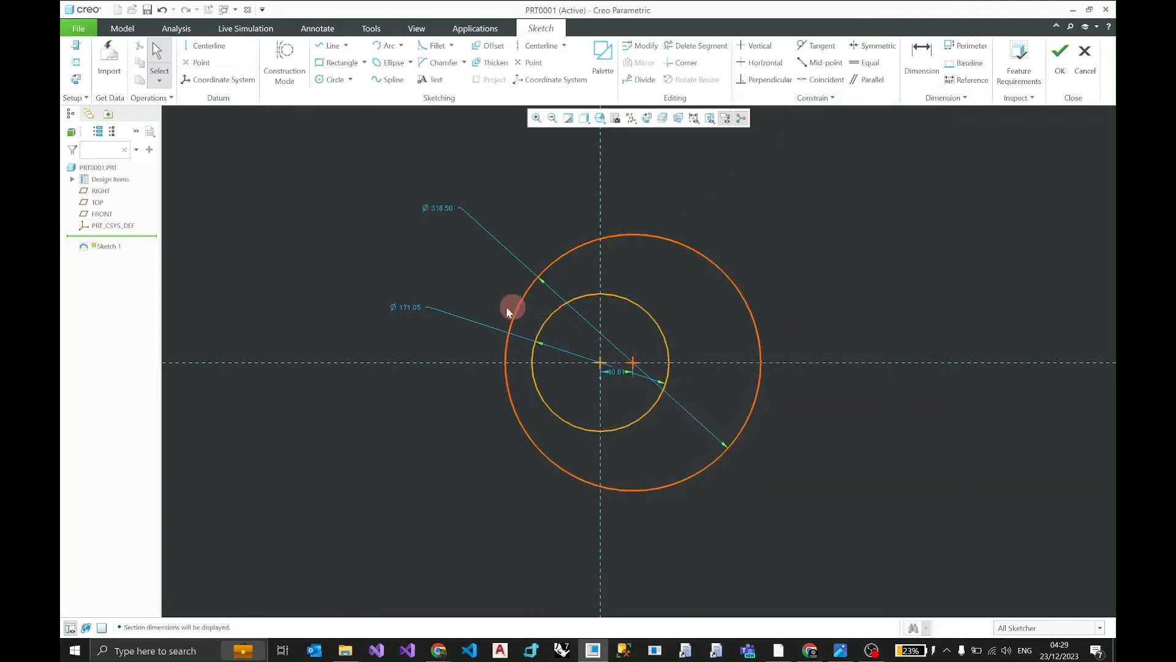
pyautogui.click(411, 310)
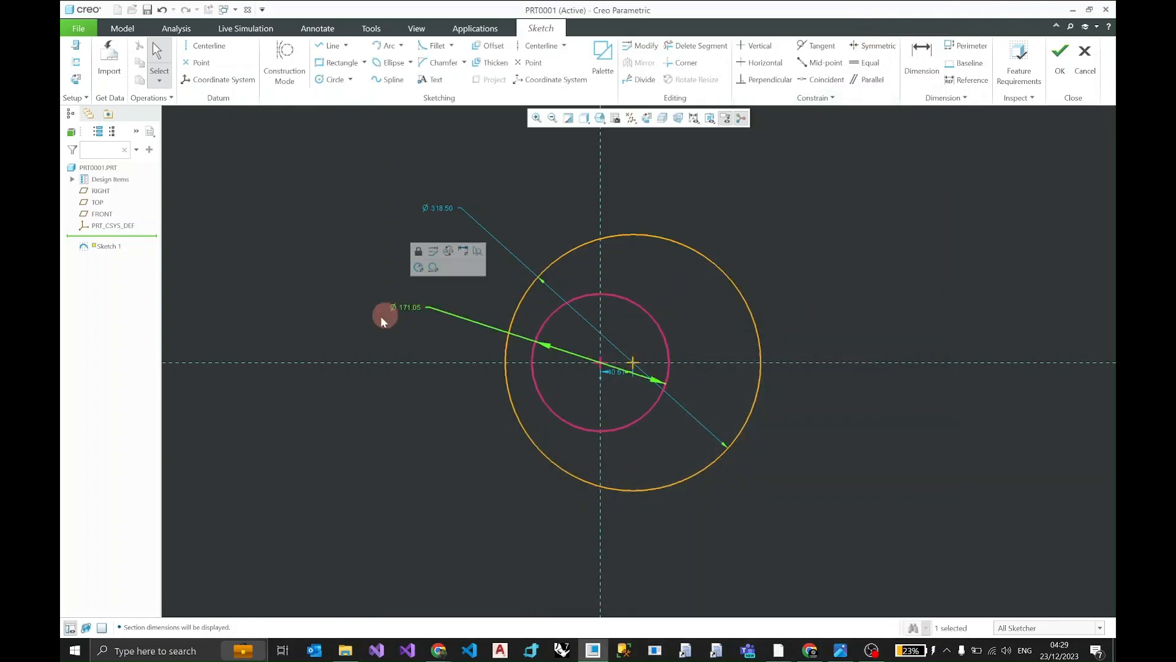
pyautogui.click(410, 307)
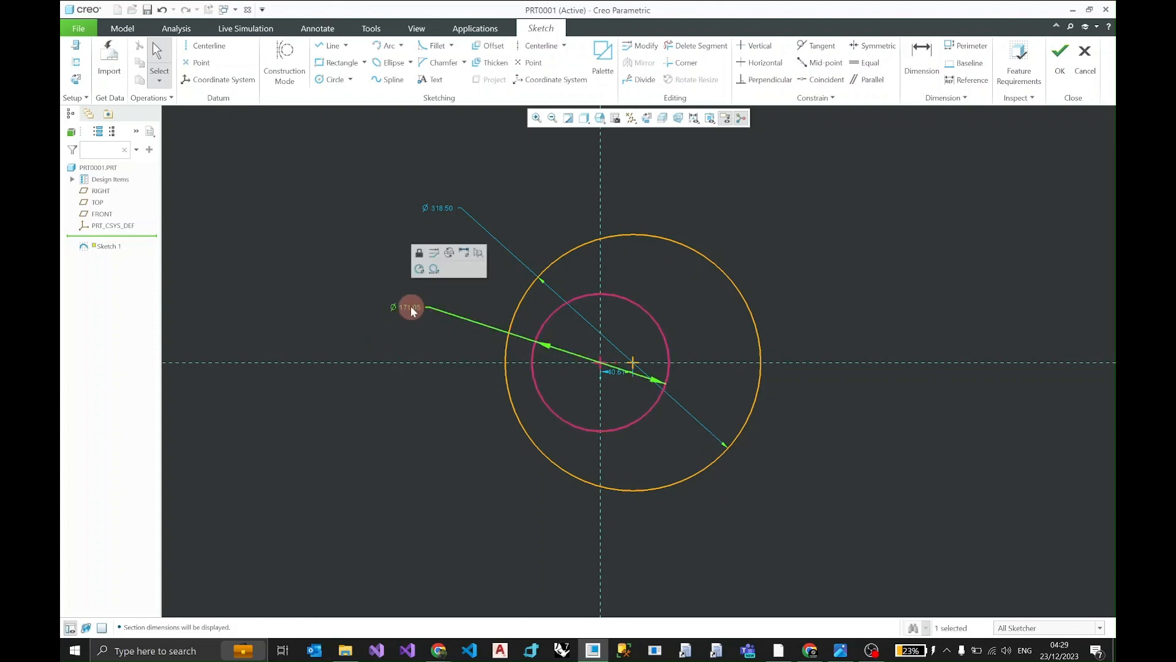
pyautogui.click(419, 268)
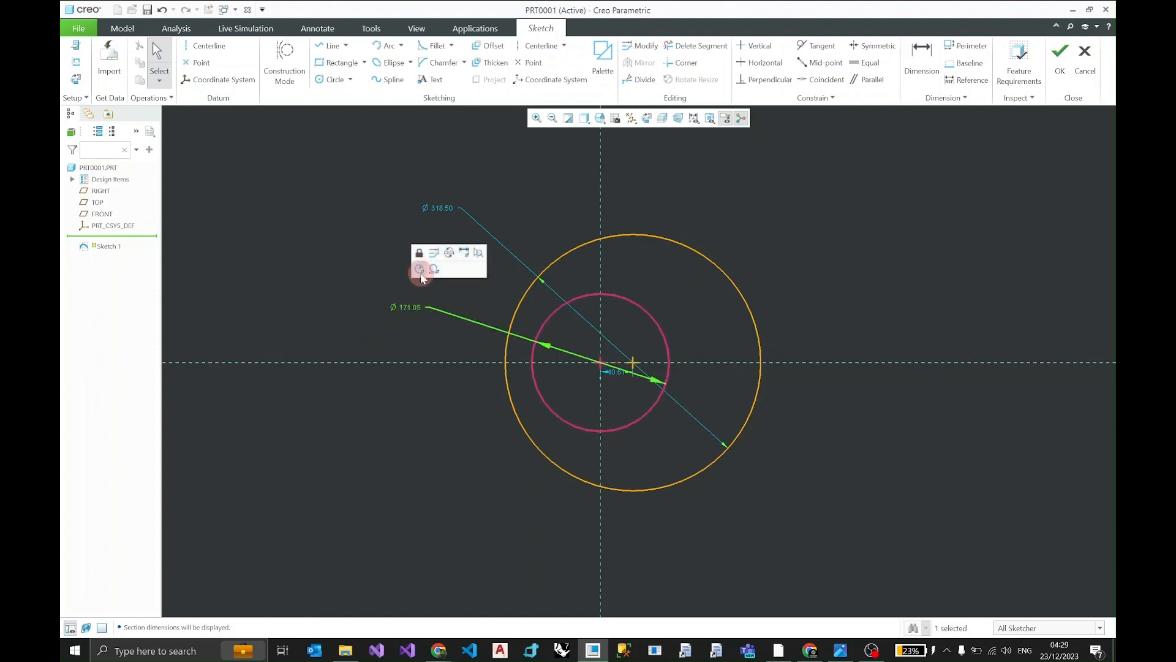
pyautogui.click(421, 270)
pyautogui.doubleClick(436, 297)
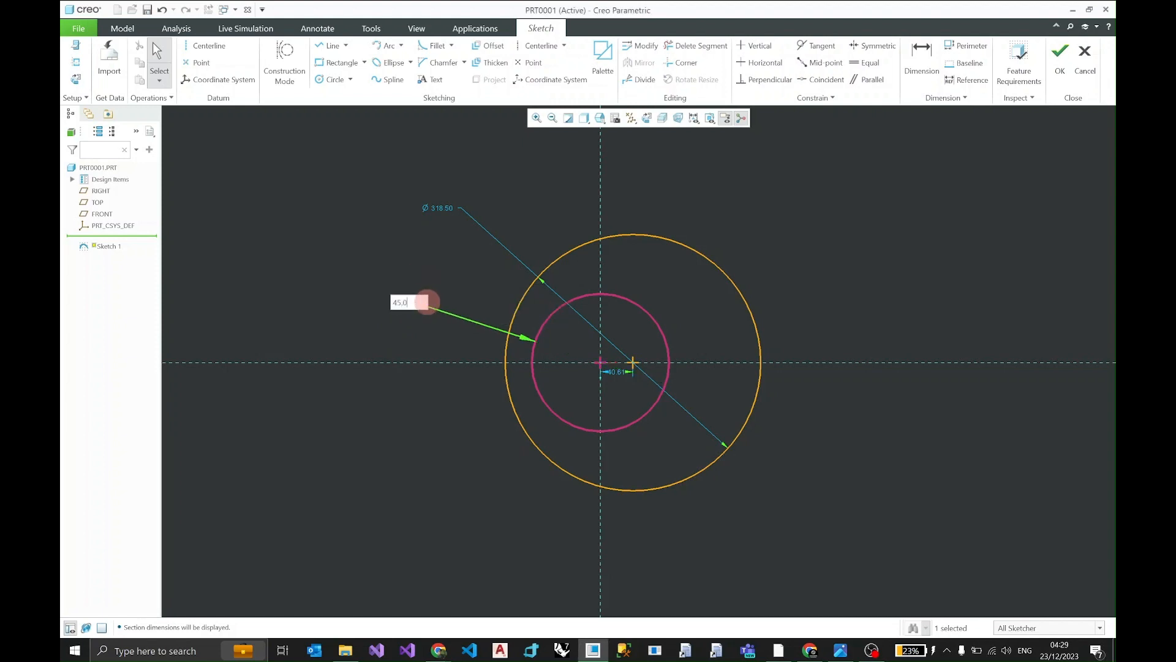
pyautogui.press('Return')
# Convert the outer circle's diameter dimension to a radius and set it to 90.
pyautogui.click(431, 209)
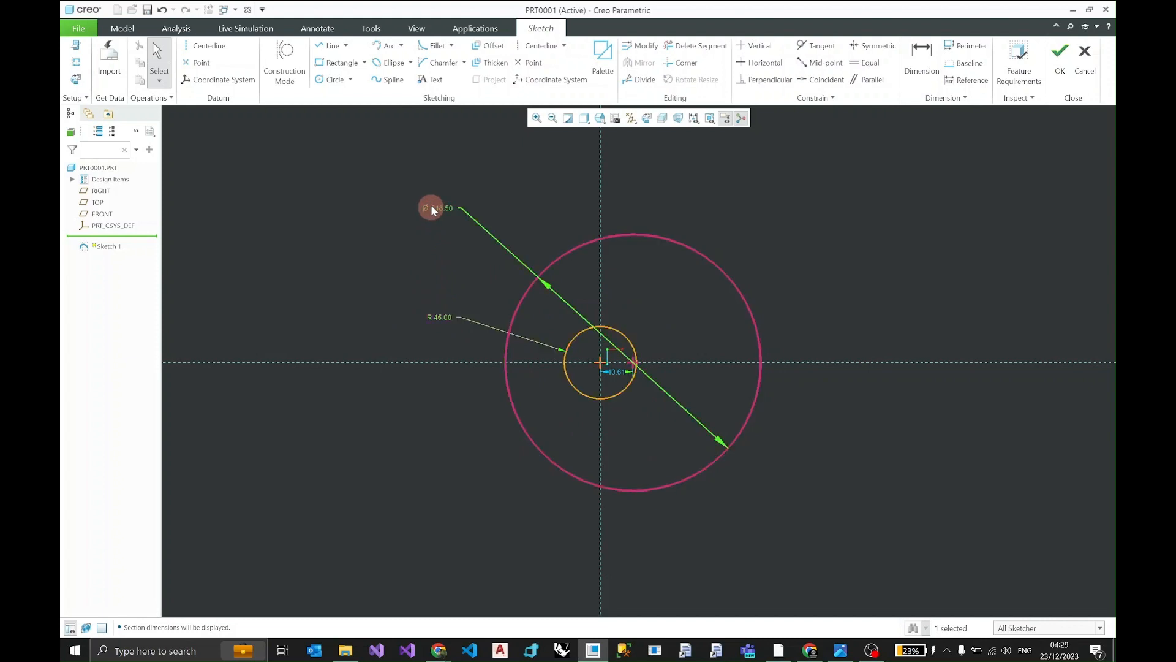
pyautogui.click(439, 167)
pyautogui.doubleClick(441, 202)
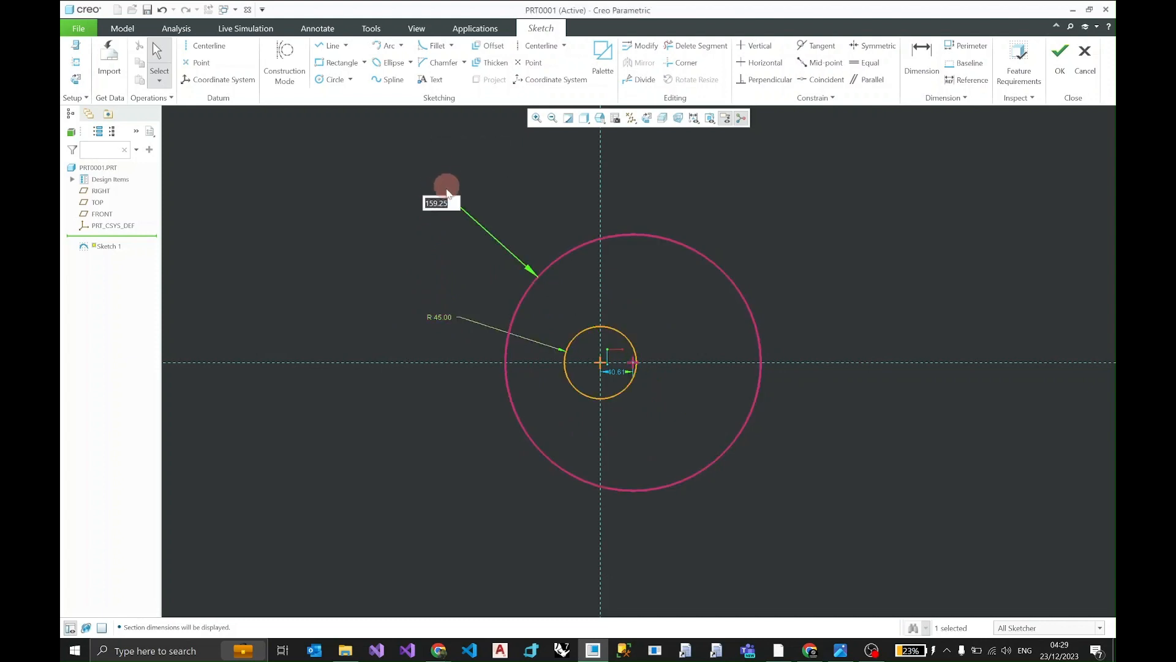
pyautogui.write('90.0')
pyautogui.press('Return')
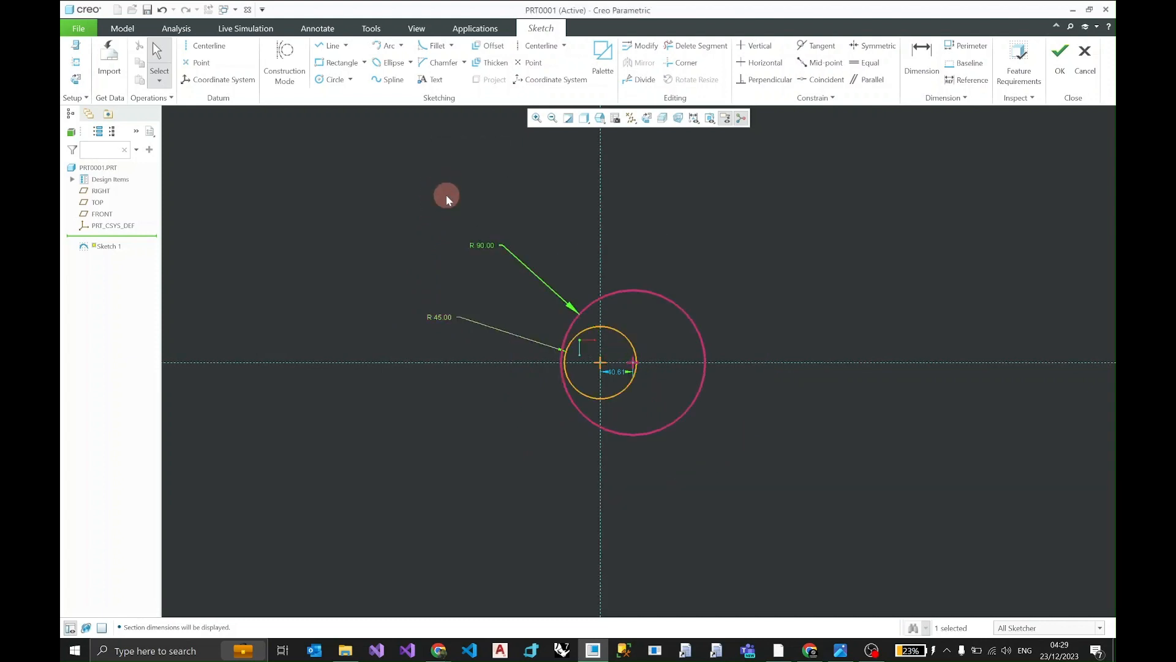
pyautogui.click(482, 245)
pyautogui.click(532, 237)
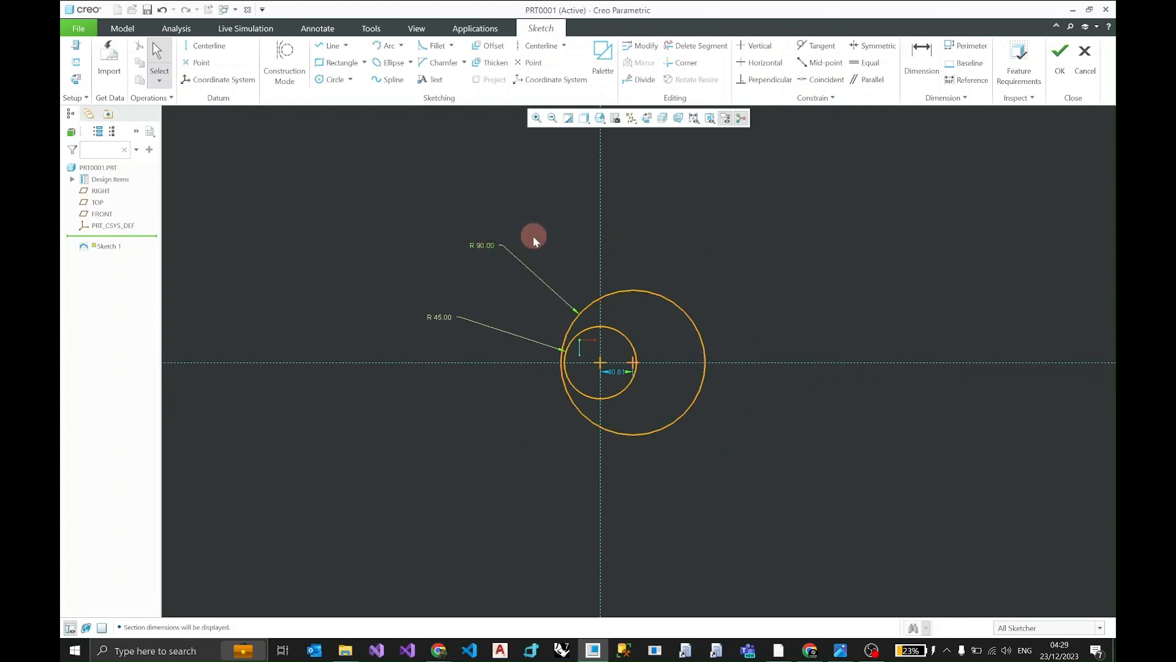
# Enlarge the outer circle freehand to a radius of about 115 and set its radius back to 90.
pyautogui.scroll(-1, 617, 285)
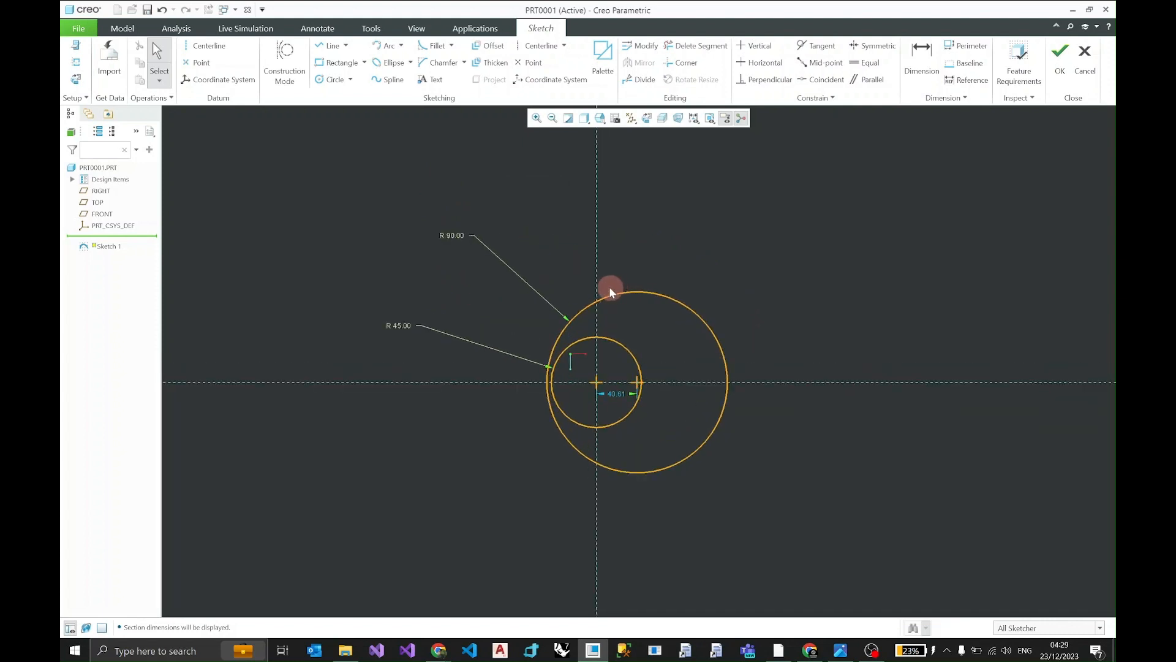
pyautogui.moveTo(587, 278); pyautogui.dragTo(587, 335, button='middle')
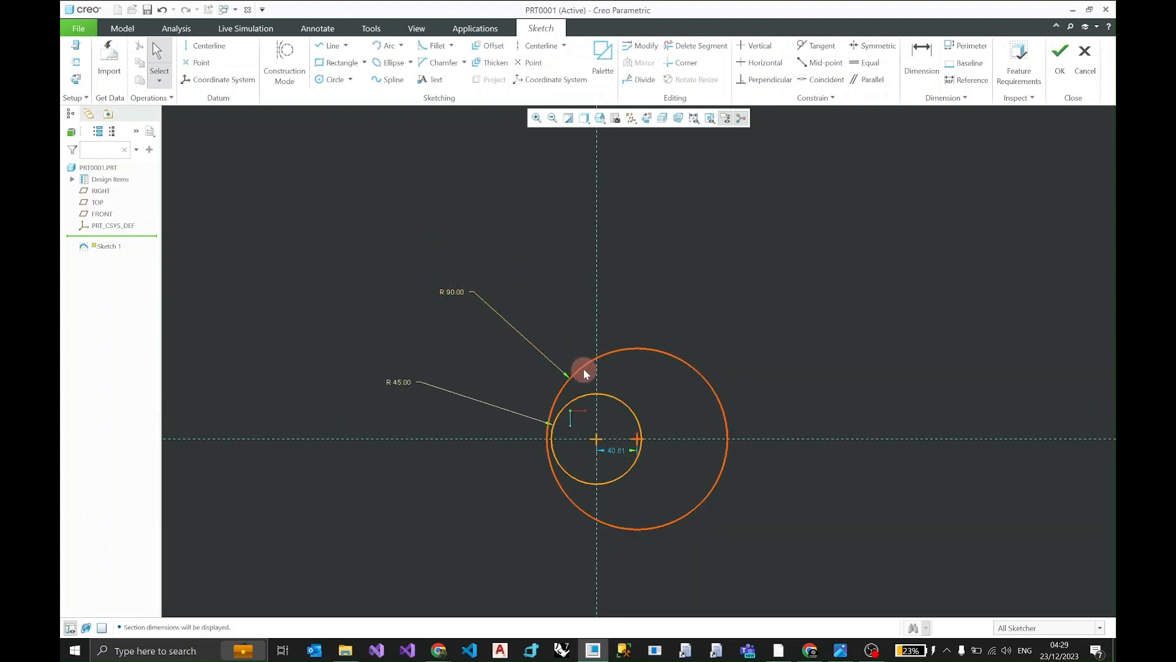
pyautogui.moveTo(584, 370); pyautogui.dragTo(585, 328)
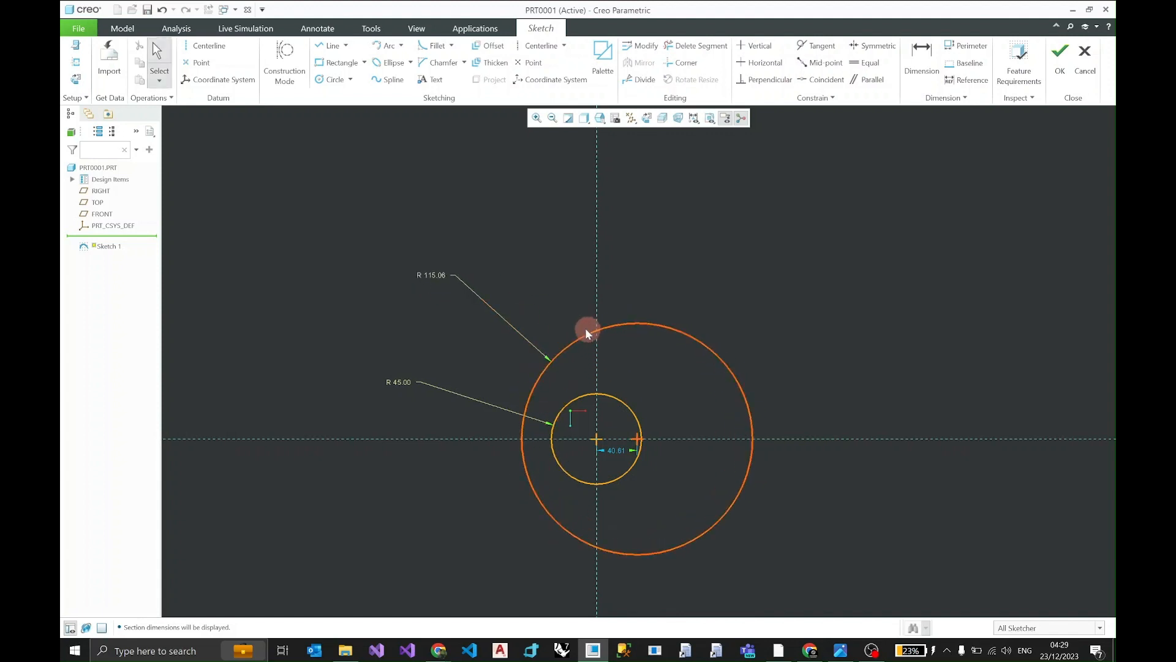
pyautogui.doubleClick(438, 275)
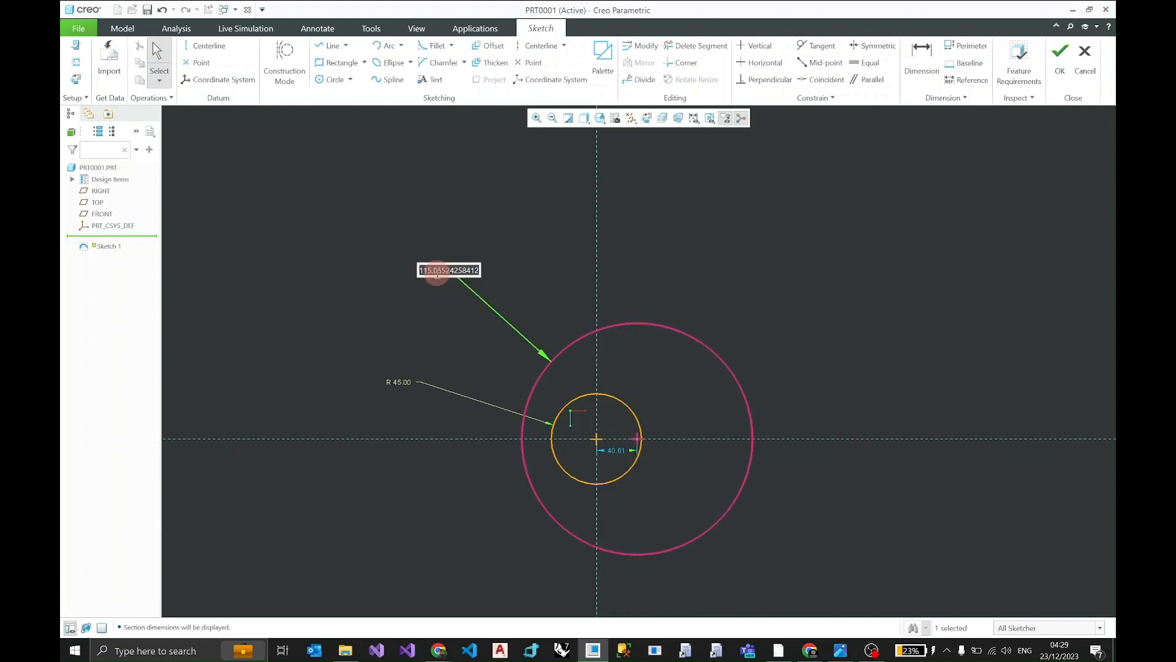
pyautogui.write('90')
pyautogui.press('Return')
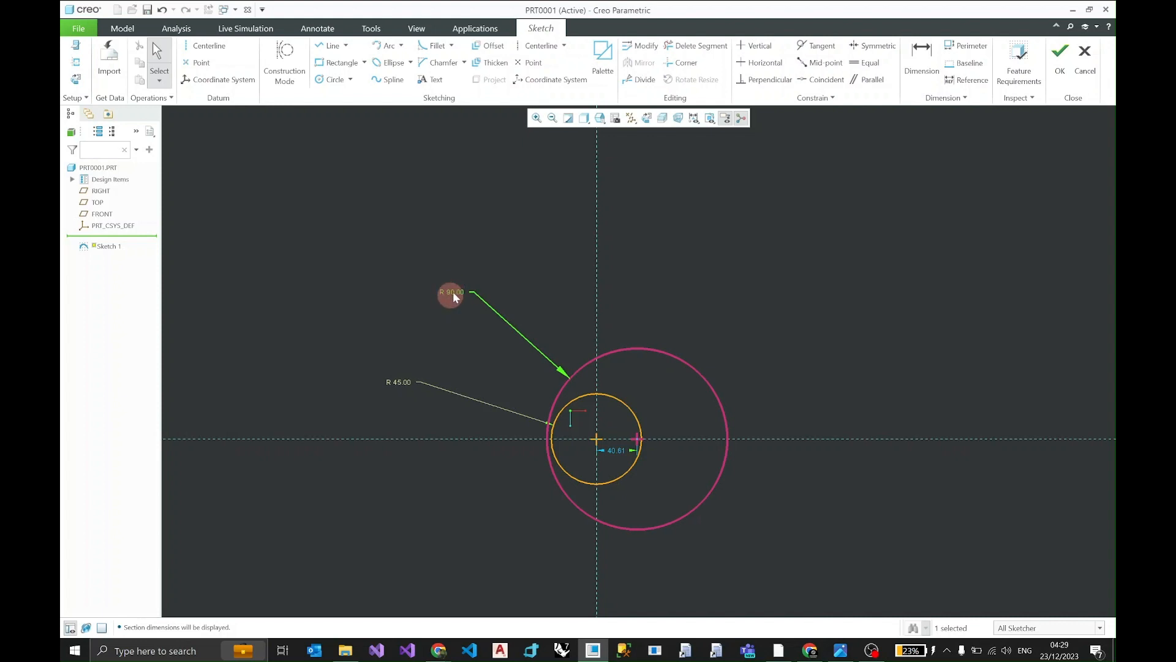
# Lock the outer circle's 90 radius dimension and test the lock by pulling on the circle.
pyautogui.click(454, 289)
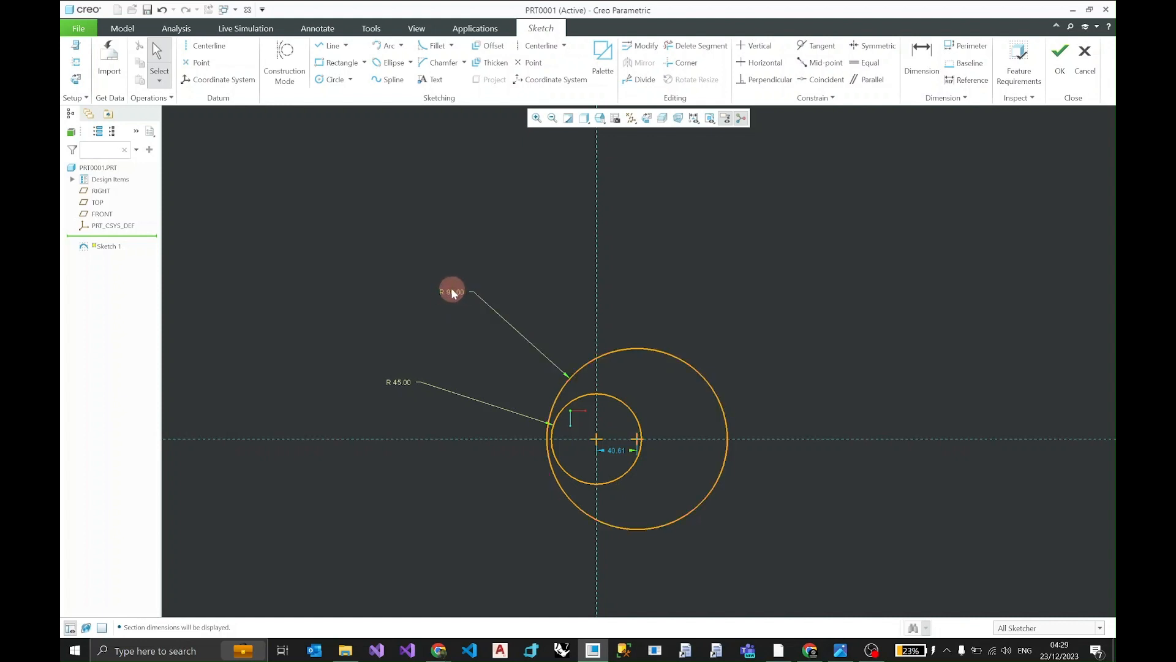
pyautogui.click(451, 289)
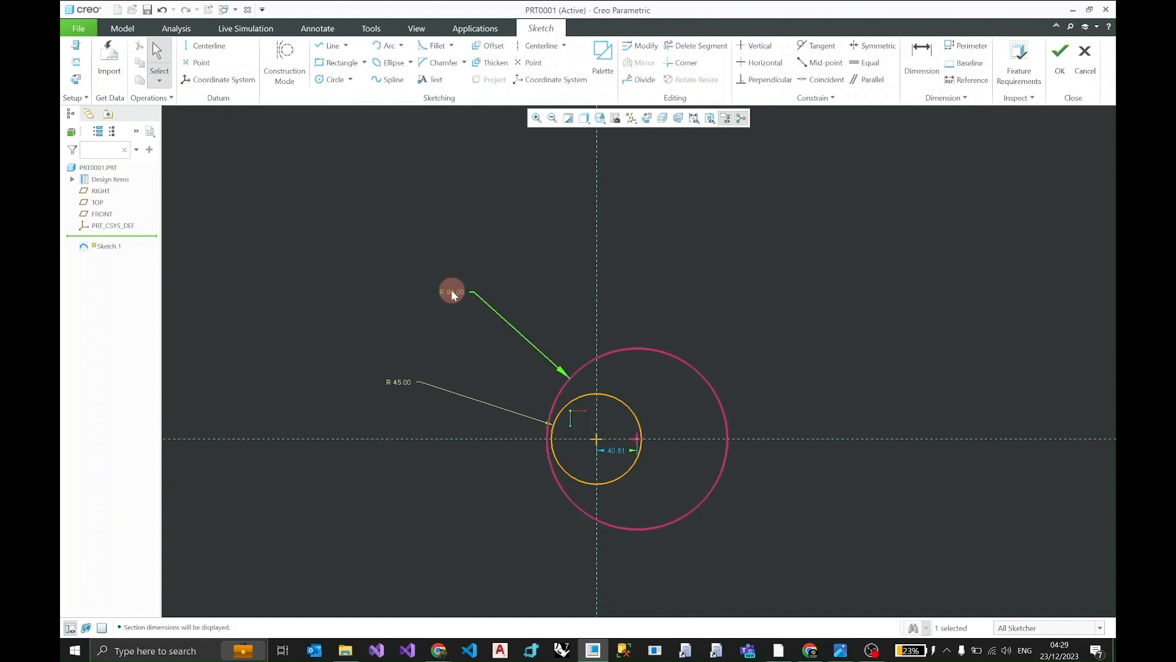
pyautogui.click(460, 237)
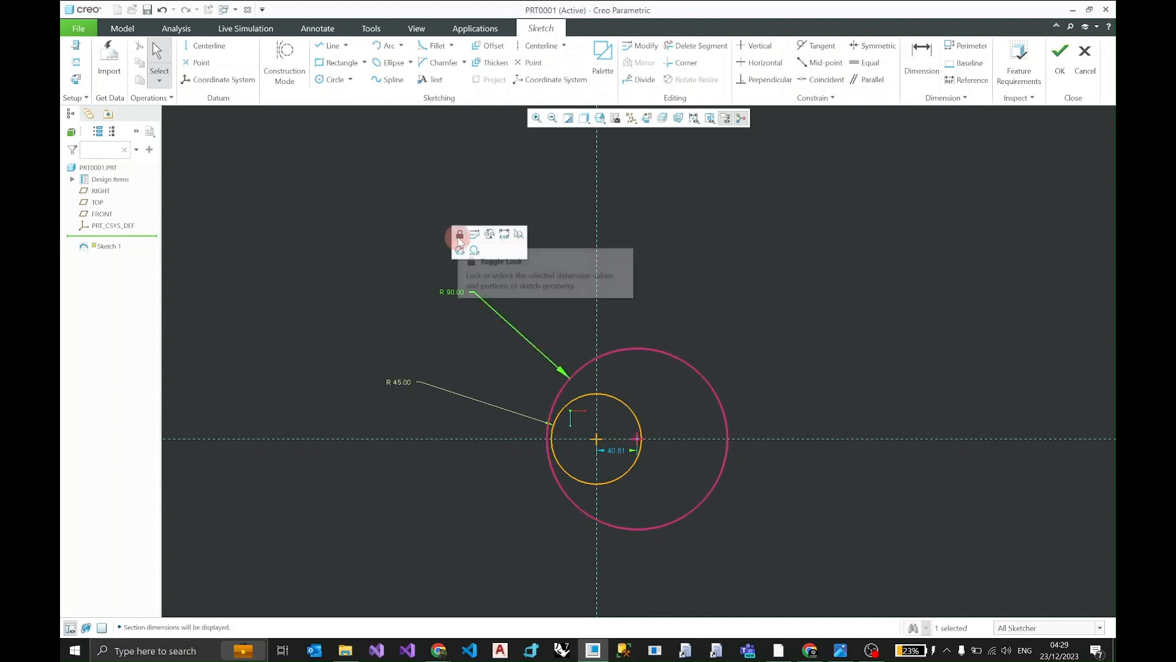
pyautogui.click(459, 238)
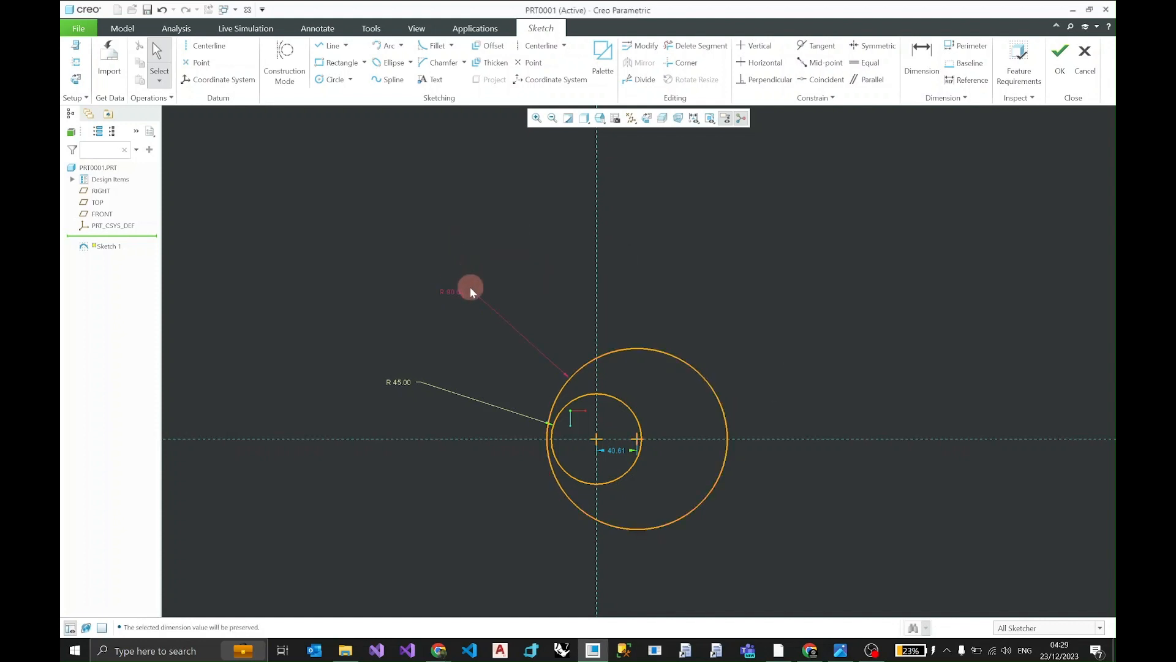
pyautogui.moveTo(683, 362); pyautogui.dragTo(617, 336)
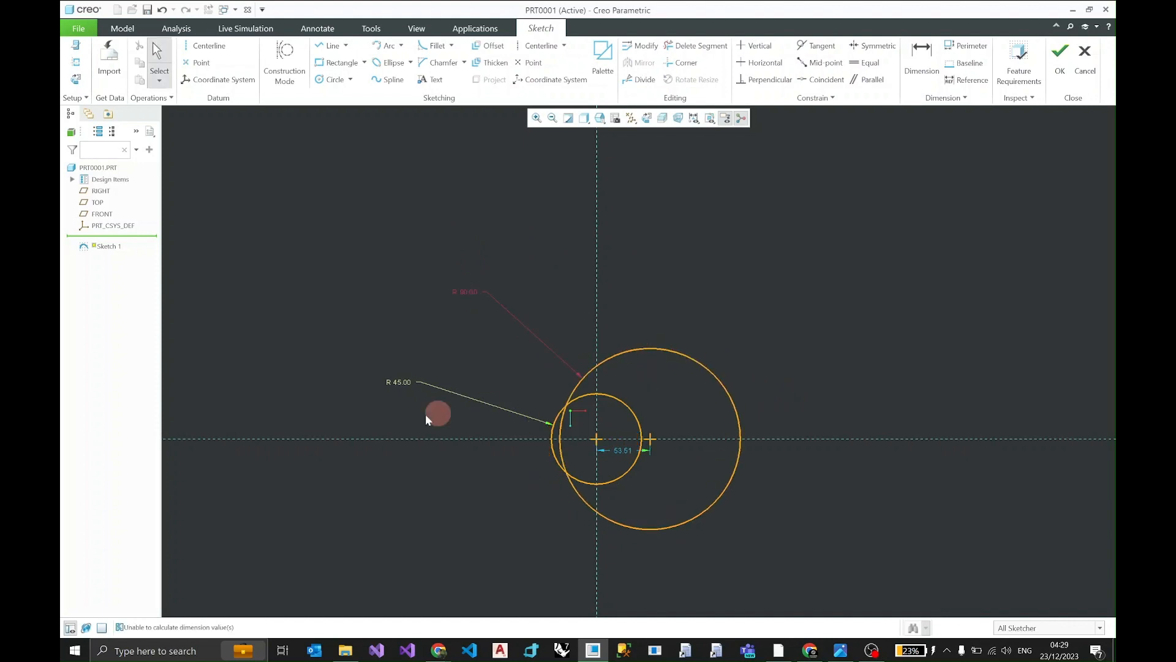
# Lock the inner circle's 45 radius dimension and test it by pulling on the inner circle and the outer circle's centre.
pyautogui.click(392, 384)
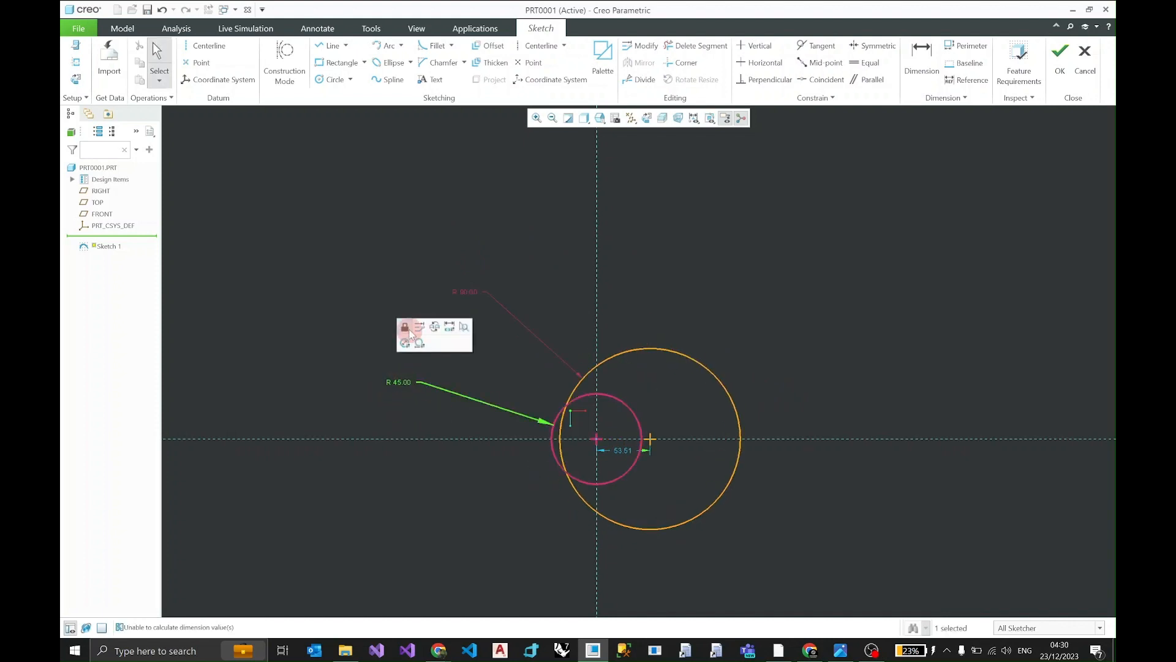
pyautogui.click(410, 330)
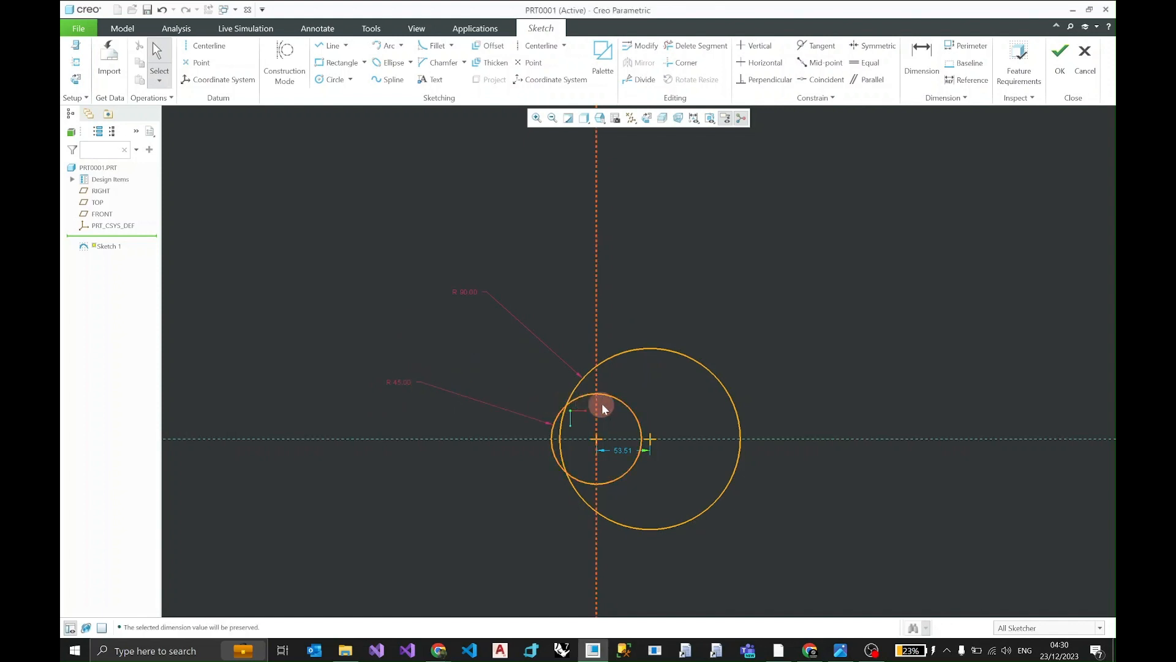
pyautogui.moveTo(610, 399); pyautogui.dragTo(619, 398)
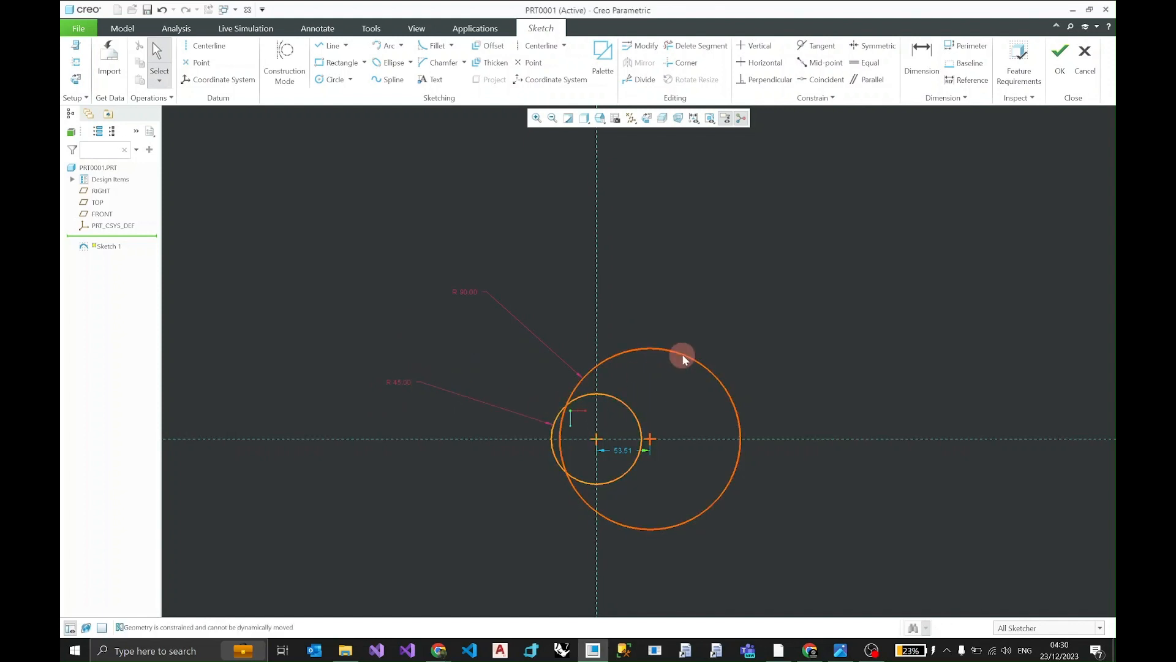
pyautogui.moveTo(651, 439)
pyautogui.mouseDown()
pyautogui.moveTo(646, 428)
pyautogui.moveTo(612, 430)
pyautogui.moveTo(648, 430)
pyautogui.mouseUp()
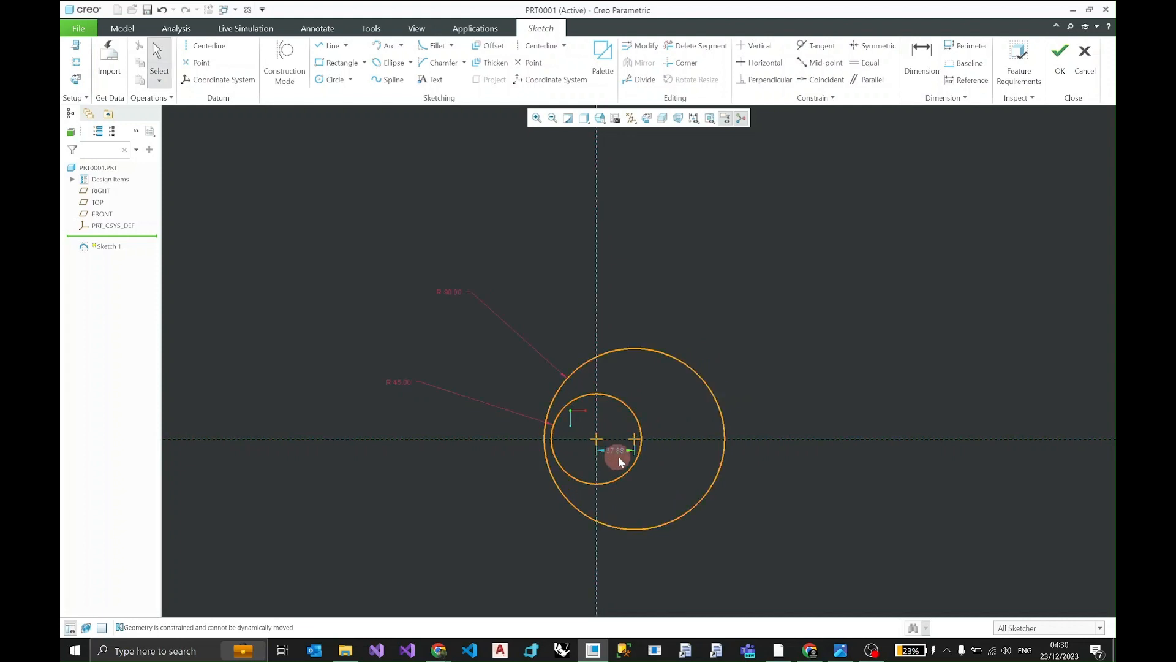
# Following the hook drawing, set the horizontal distance between the two circle centres to 22 and lock that dimension.
pyautogui.click(840, 650)
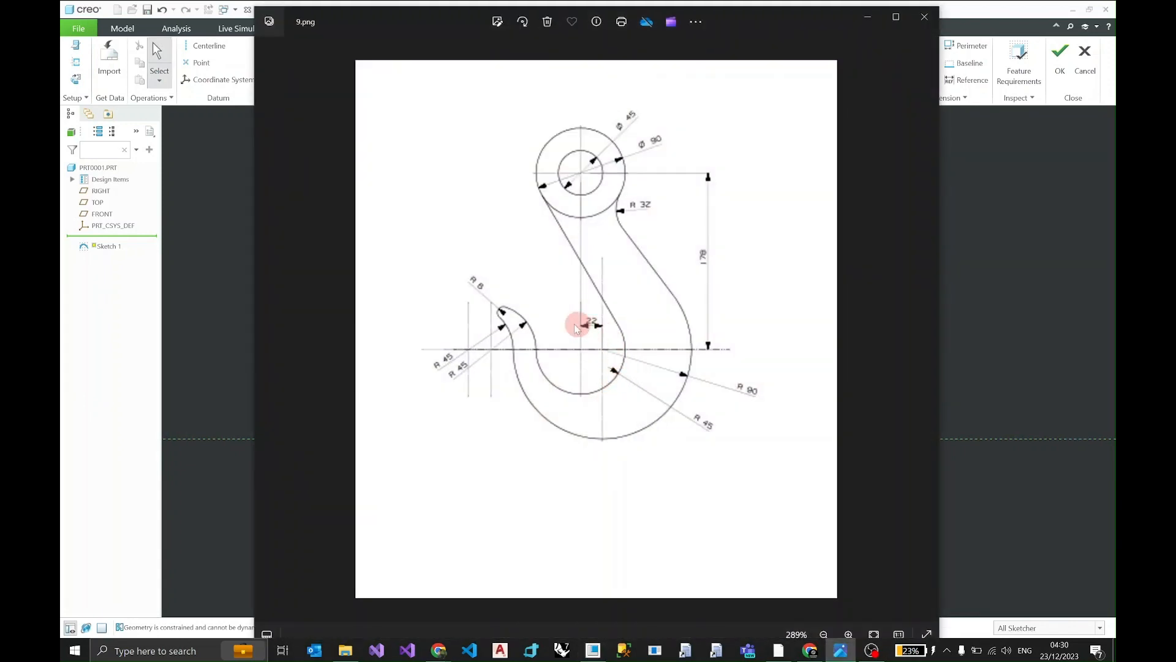
pyautogui.click(868, 16)
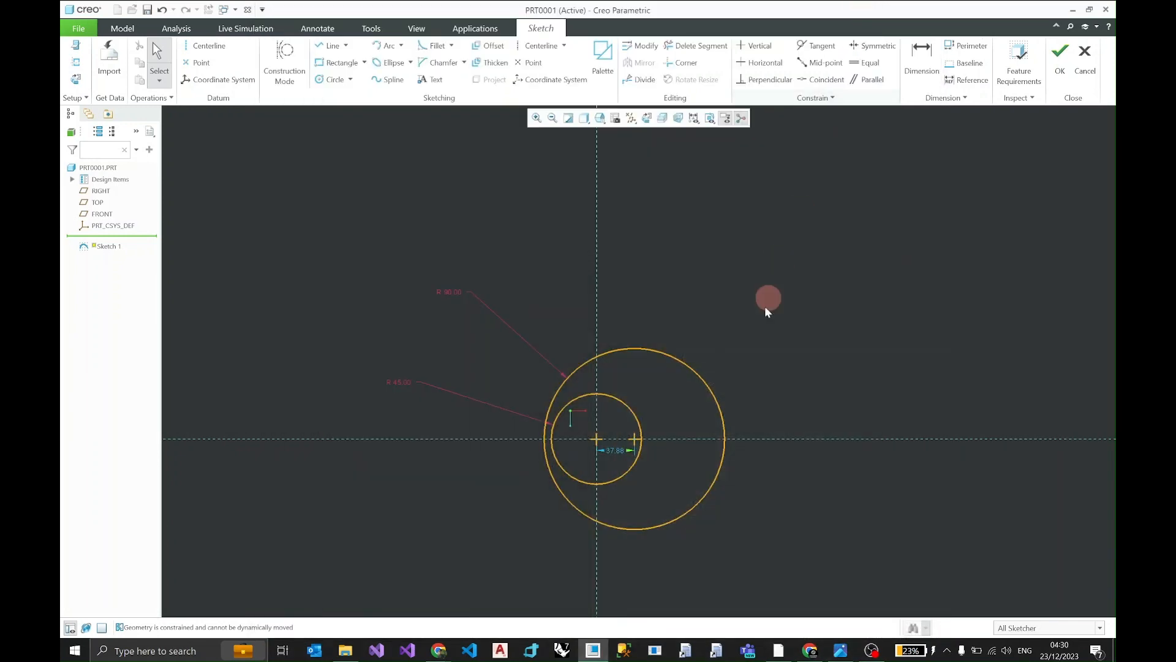
pyautogui.doubleClick(615, 449)
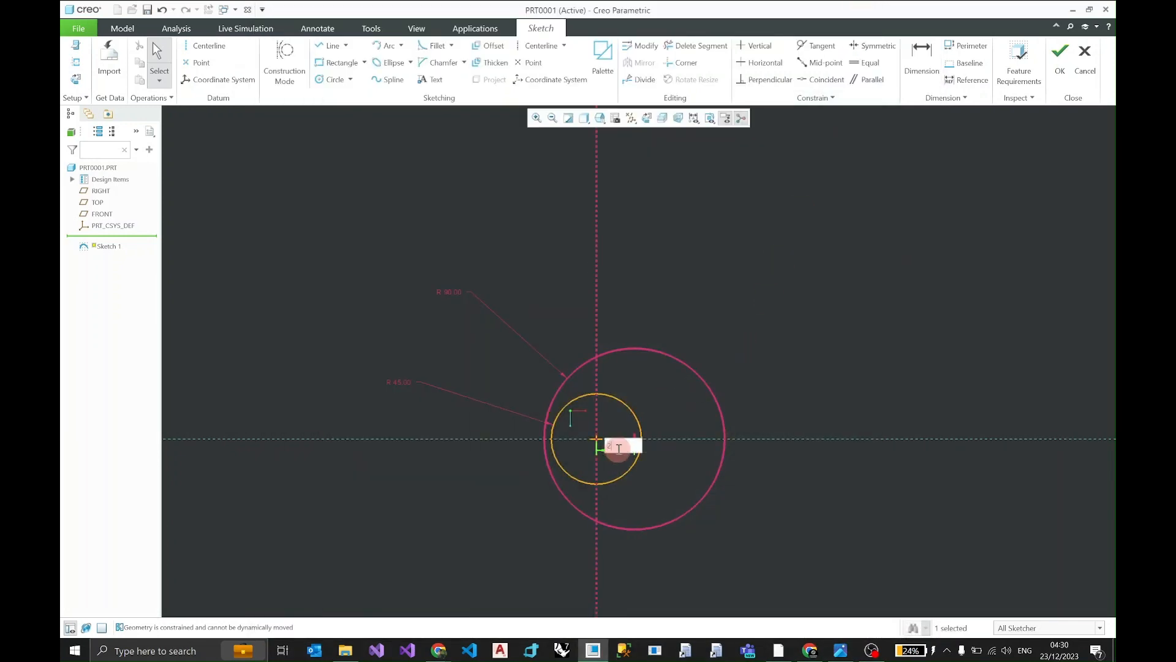
pyautogui.write('22')
pyautogui.press('Return')
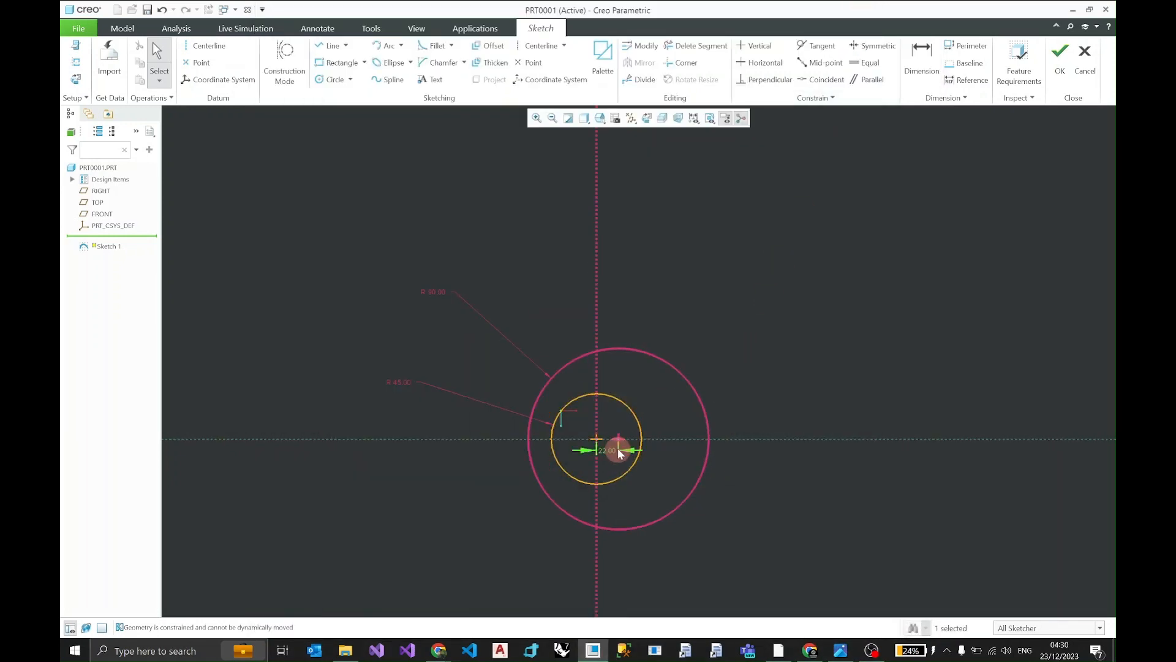
pyautogui.click(653, 325)
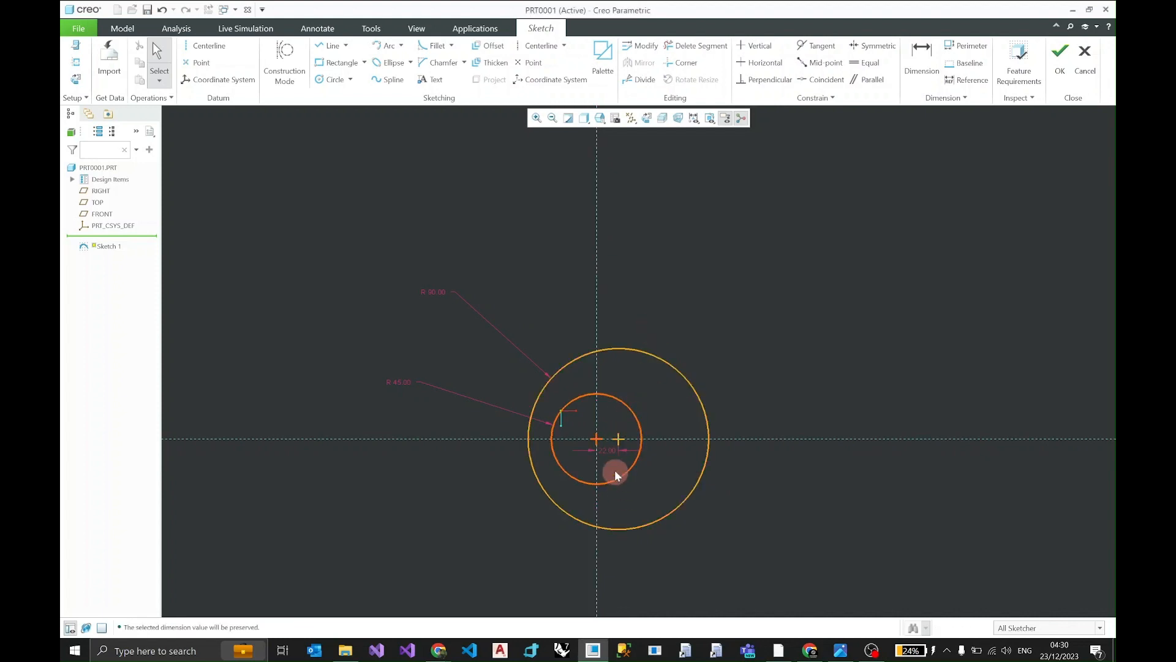
# Move the 22 centre-distance dimension below the outer circle, leaving free space above the circles.
pyautogui.moveTo(609, 450); pyautogui.dragTo(609, 552)
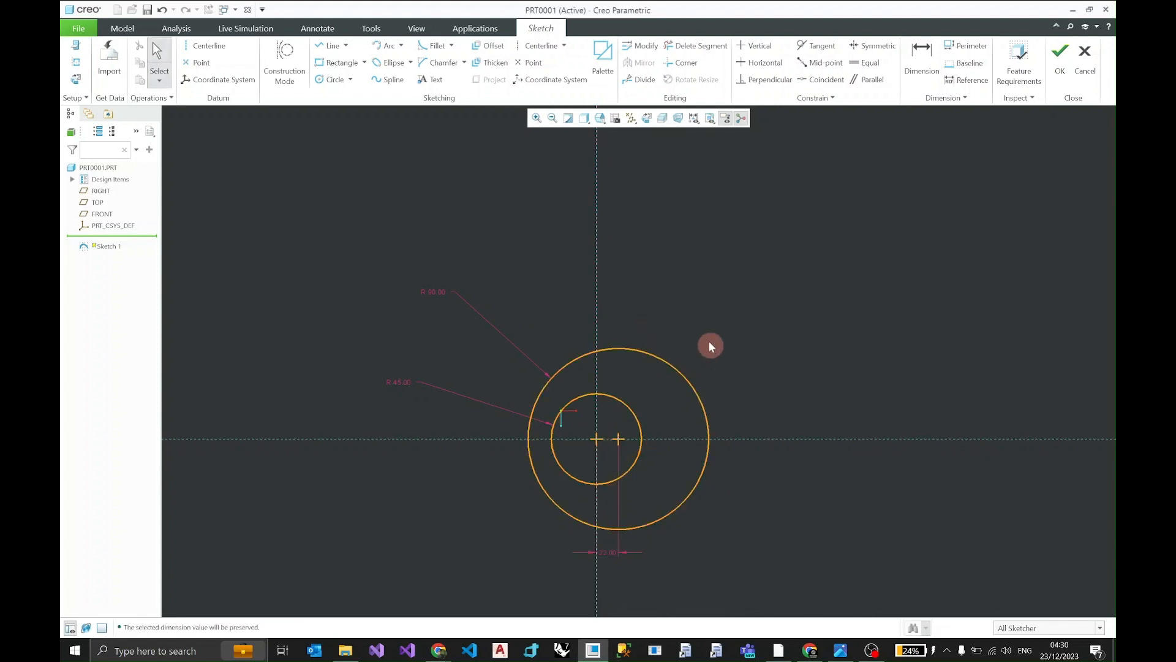
pyautogui.moveTo(693, 307); pyautogui.dragTo(733, 342, button='middle')
pyautogui.scroll(-3, 748, 452)
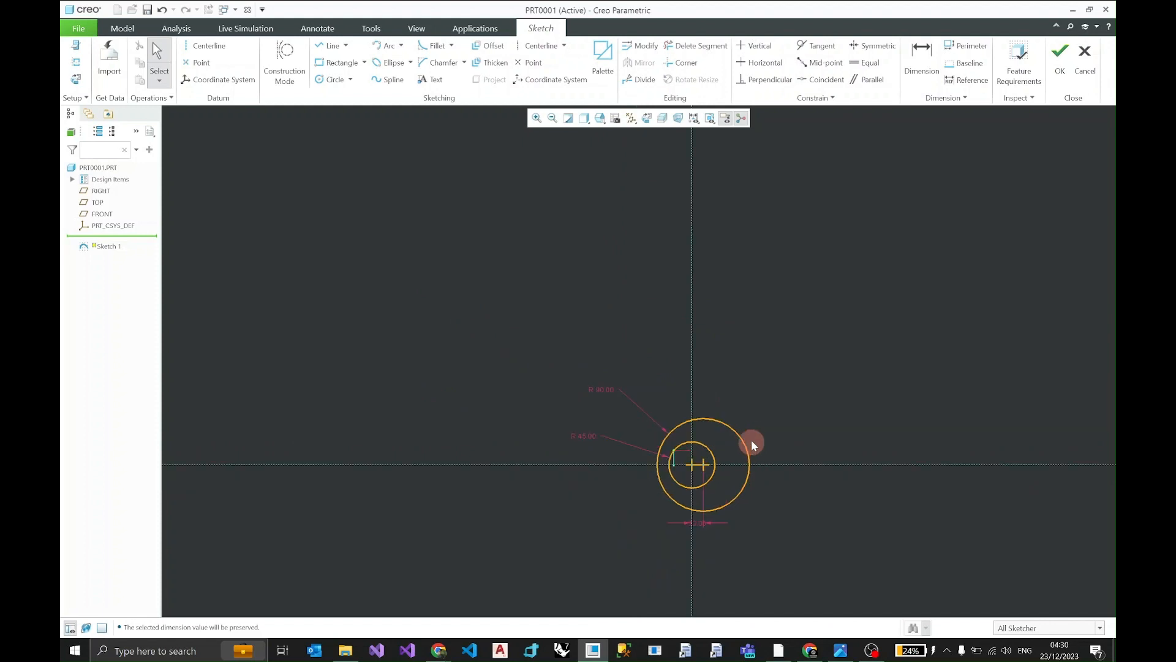
# Following the hook drawing, sketch two concentric circles about 127 and 229 in diameter on the vertical axis, about 586 above the horizontal axis.
pyautogui.click(840, 650)
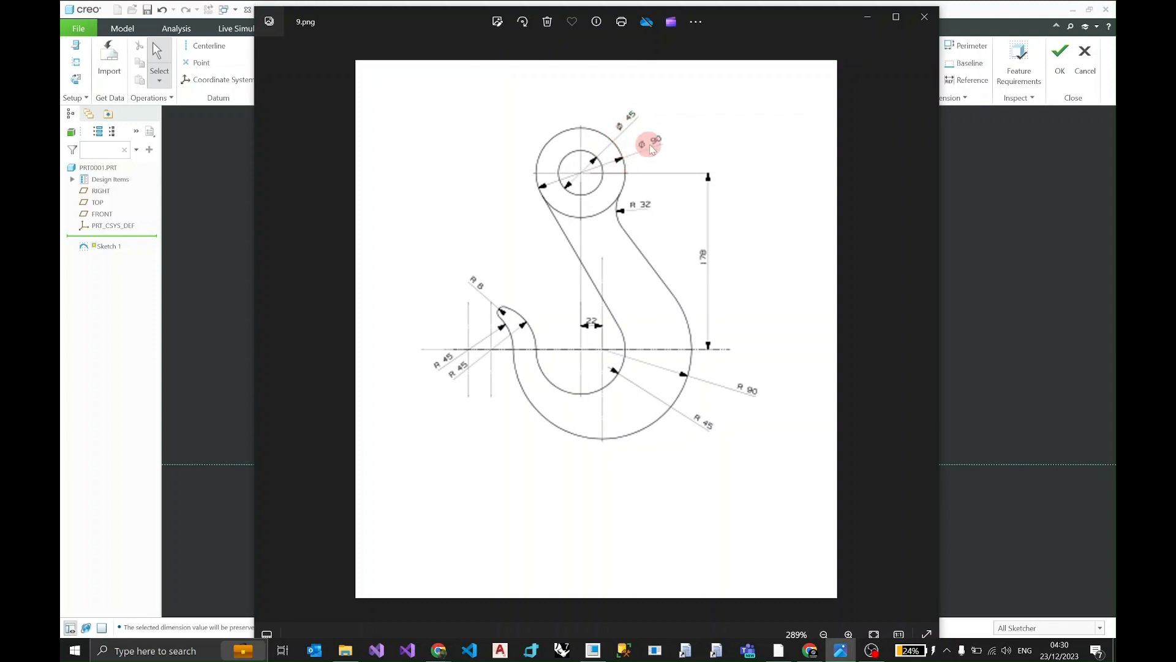
pyautogui.click(867, 16)
pyautogui.keyDown('shift'); pyautogui.moveTo(687, 244); pyautogui.dragTo(610, 288, button='middle'); pyautogui.keyUp('shift')
pyautogui.click(323, 80)
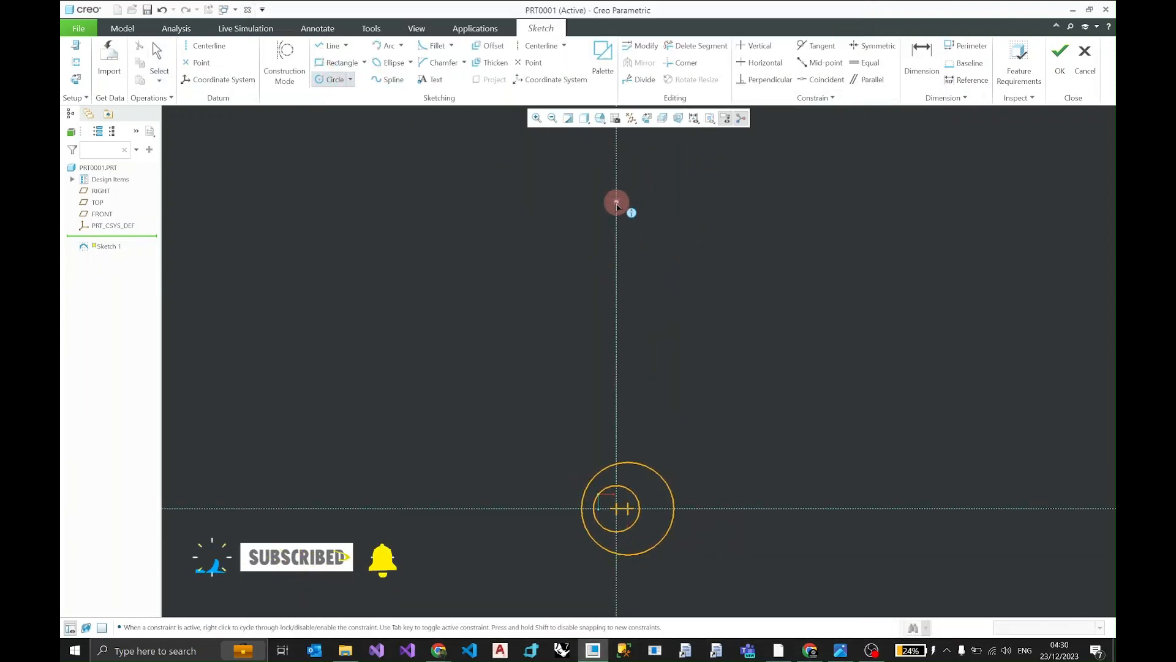
pyautogui.click(617, 207)
pyautogui.click(648, 204)
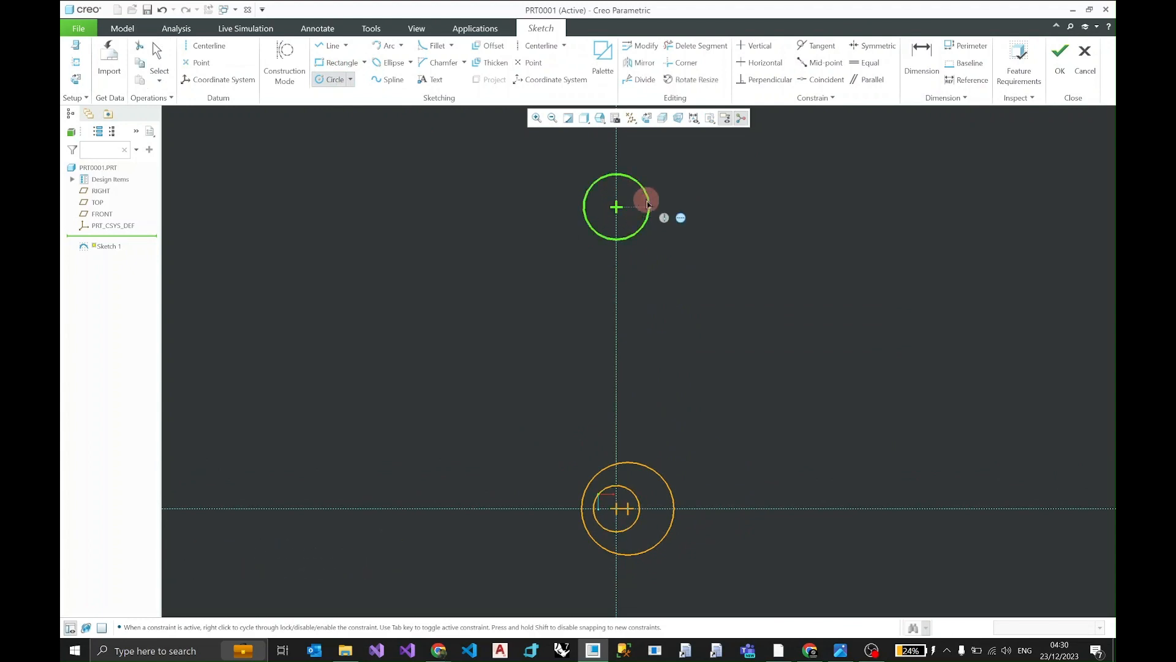
pyautogui.click(616, 207)
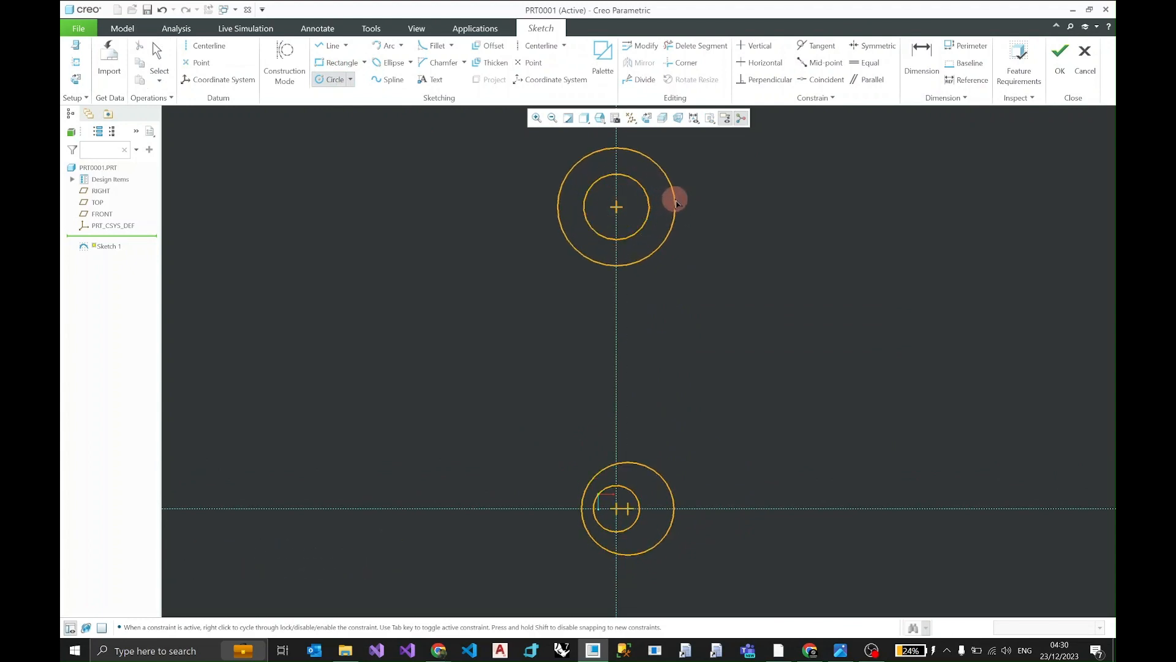
pyautogui.click(674, 199)
pyautogui.middleClick(734, 169)
pyautogui.keyDown('shift'); pyautogui.moveTo(709, 193); pyautogui.dragTo(645, 277, button='middle'); pyautogui.keyUp('shift')
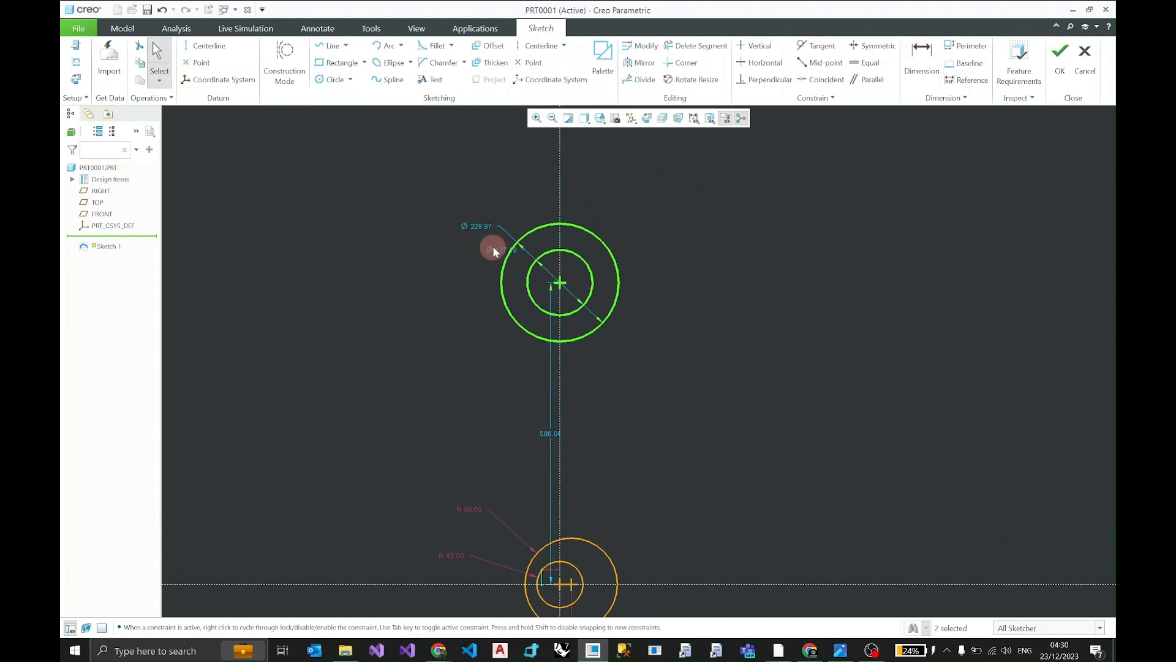
# Move the upper inner circle's diameter dimension clear of the outer circle and set it to 45.
pyautogui.click(490, 247)
pyautogui.moveTo(490, 247); pyautogui.dragTo(455, 281)
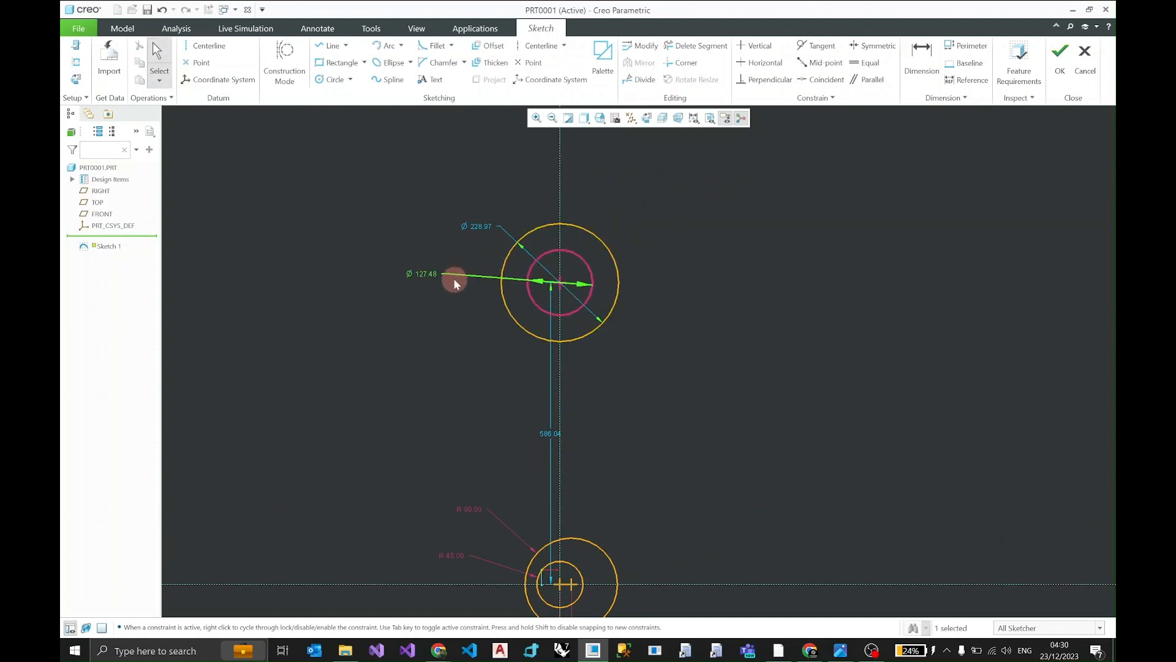
pyautogui.doubleClick(430, 274)
pyautogui.write('45')
pyautogui.press('Return')
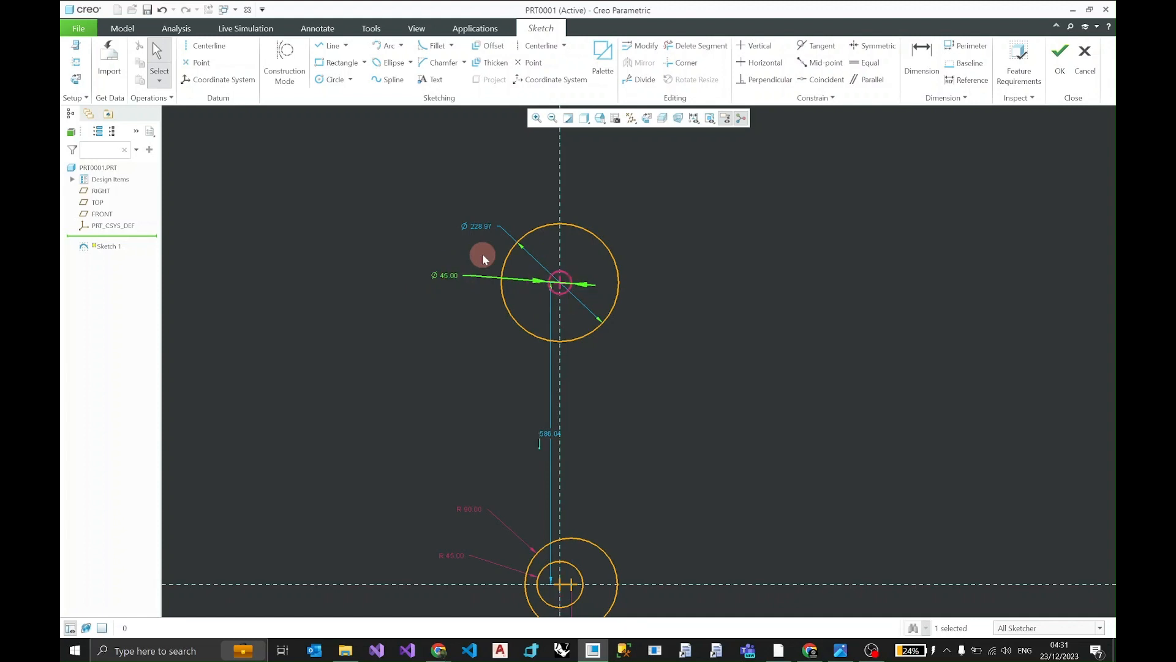
pyautogui.click(454, 275)
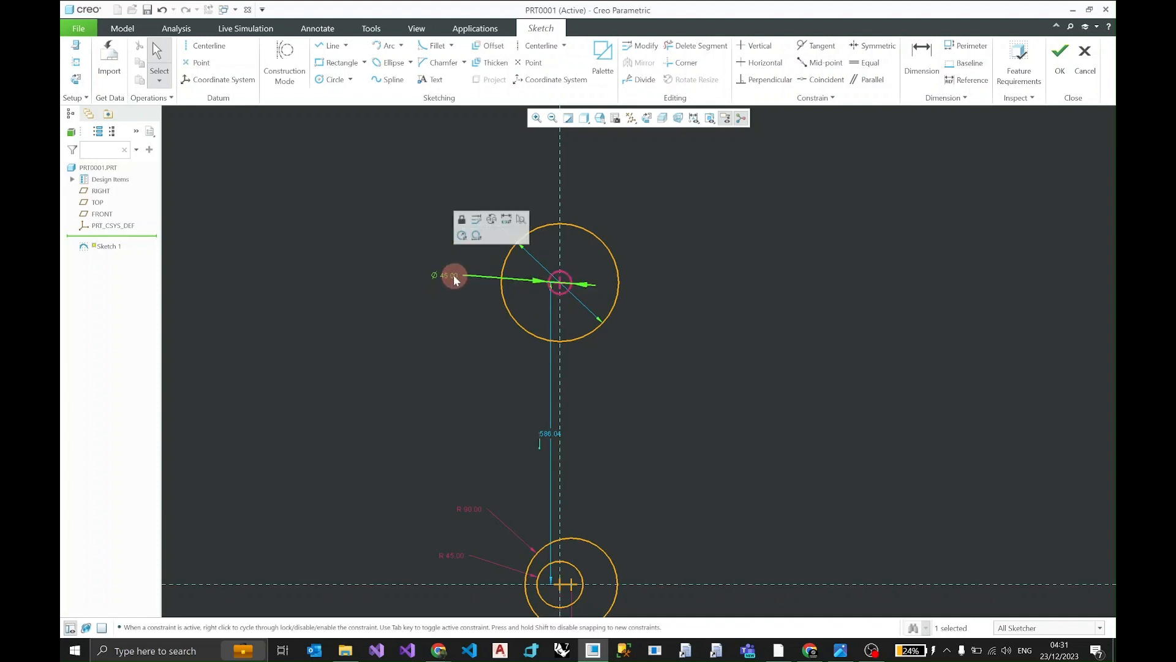
pyautogui.click(462, 236)
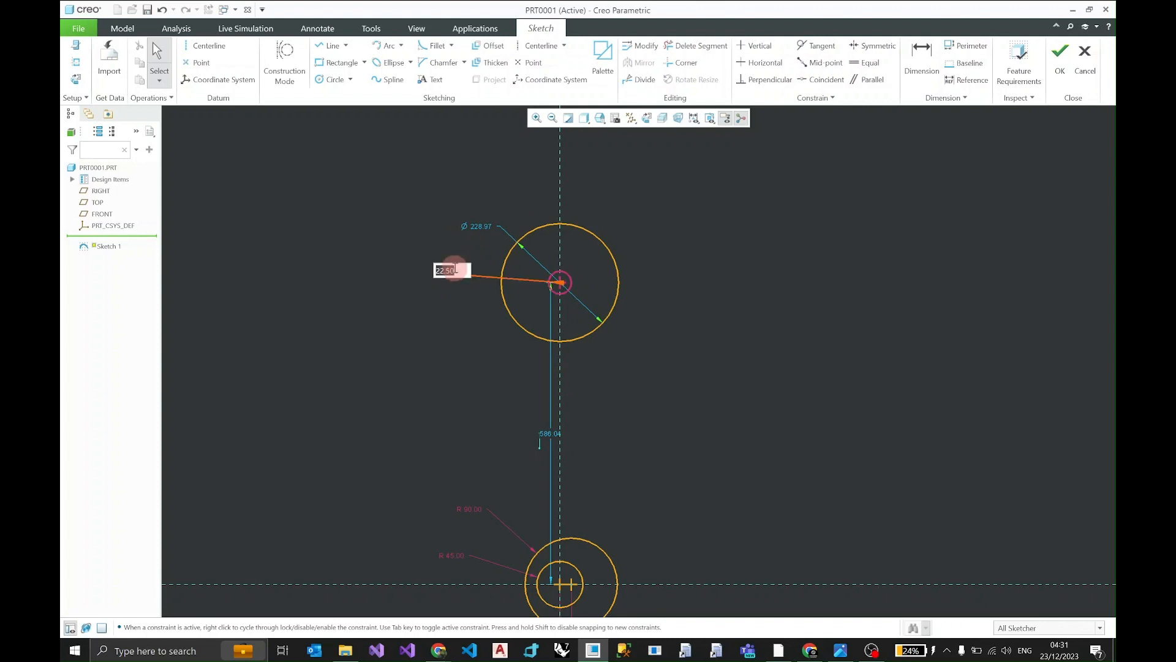
pyautogui.press('Return')
pyautogui.click(452, 274)
pyautogui.click(466, 223)
# Lock the upper inner circle's diameter dimension, and set and lock the upper outer circle's diameter at 90.
pyautogui.click(453, 274)
pyautogui.click(465, 212)
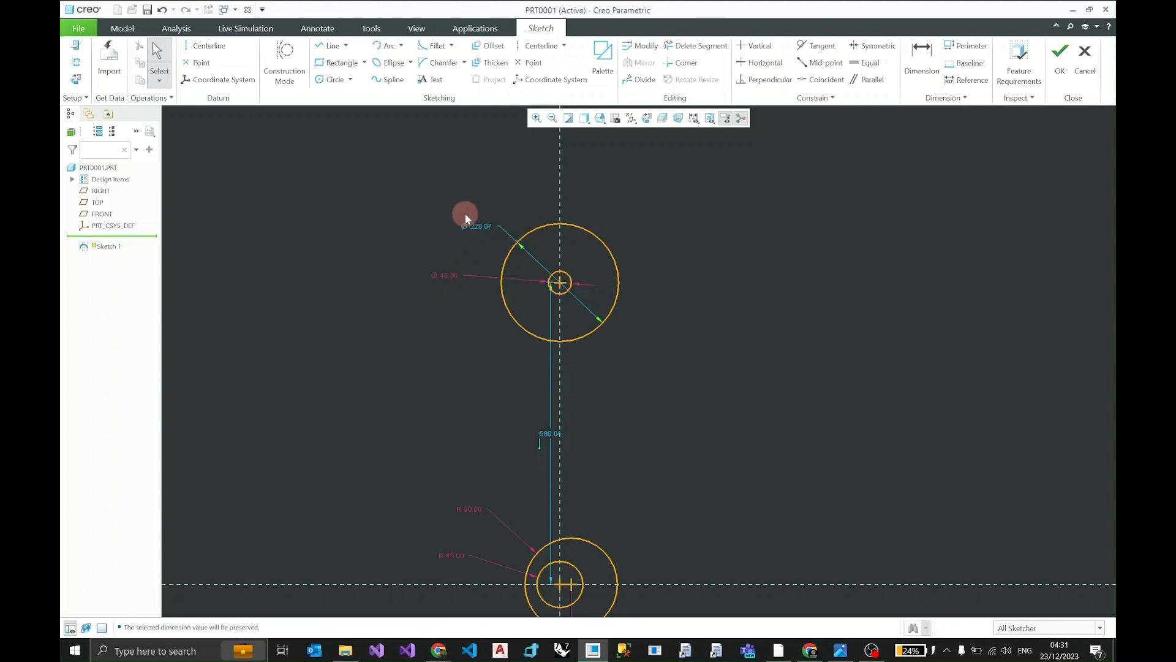
pyautogui.doubleClick(479, 223)
pyautogui.write('9')
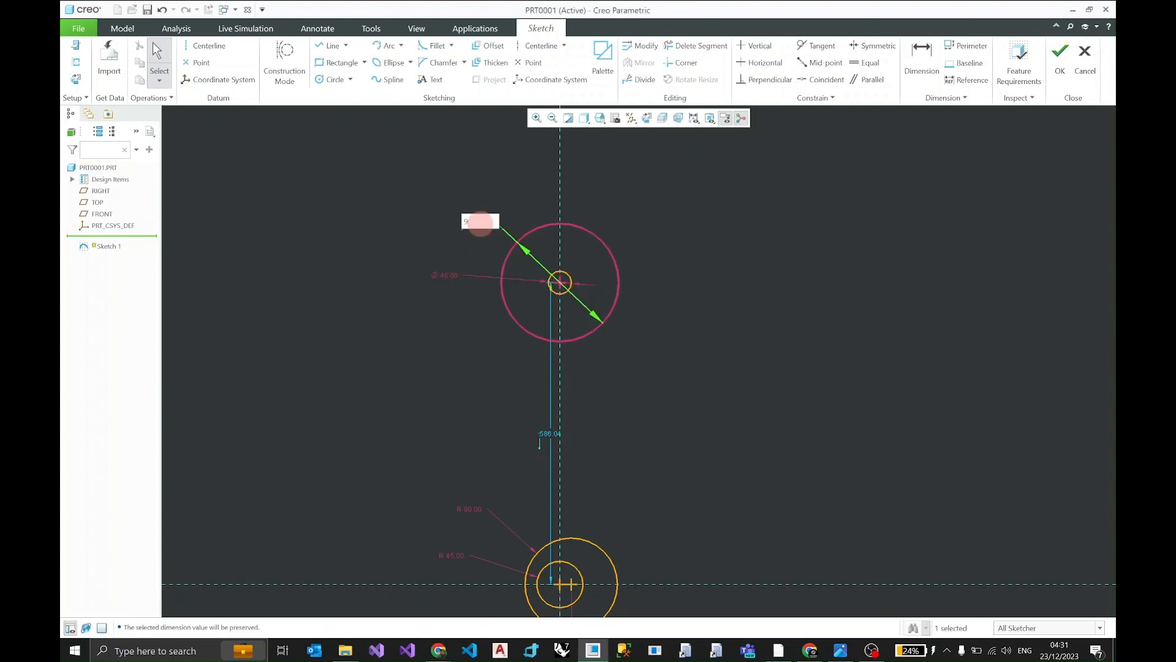
pyautogui.write('0.0')
pyautogui.press('Return')
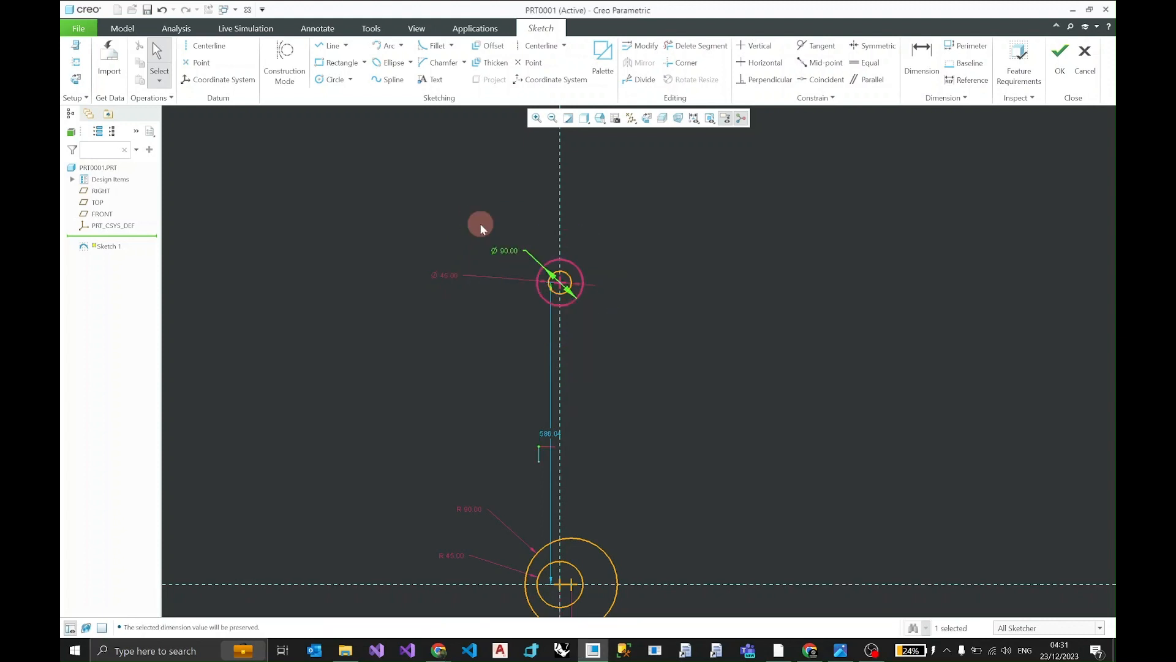
pyautogui.click(507, 245)
pyautogui.click(532, 370)
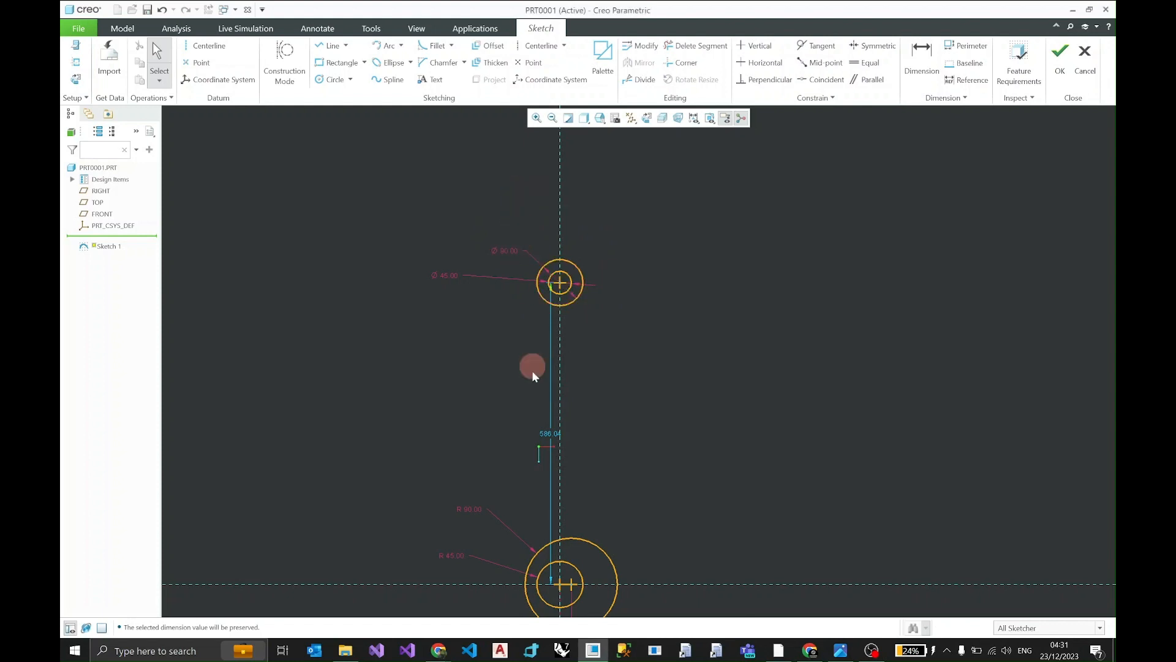
# Following the hook drawing, move the vertical centre-distance dimension clear of the circles and set it to 178.
pyautogui.keyDown('shift'); pyautogui.moveTo(546, 461); pyautogui.dragTo(534, 407, button='middle'); pyautogui.keyUp('shift')
pyautogui.scroll(1, 534, 409)
pyautogui.click(861, 650)
pyautogui.click(845, 650)
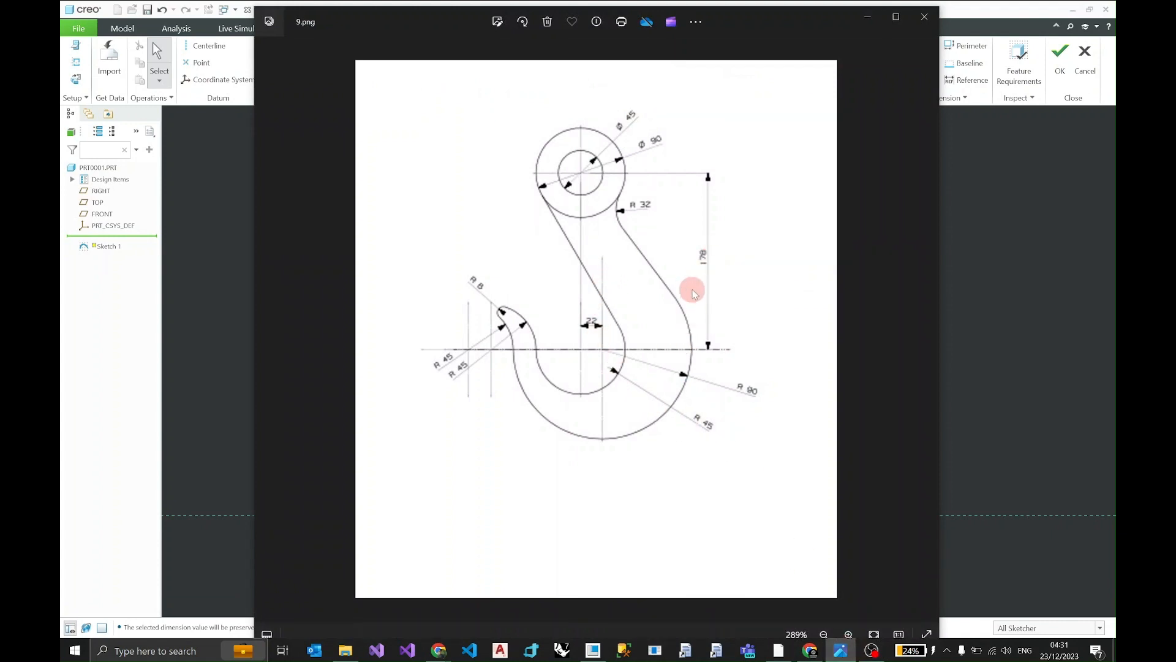
pyautogui.click(868, 18)
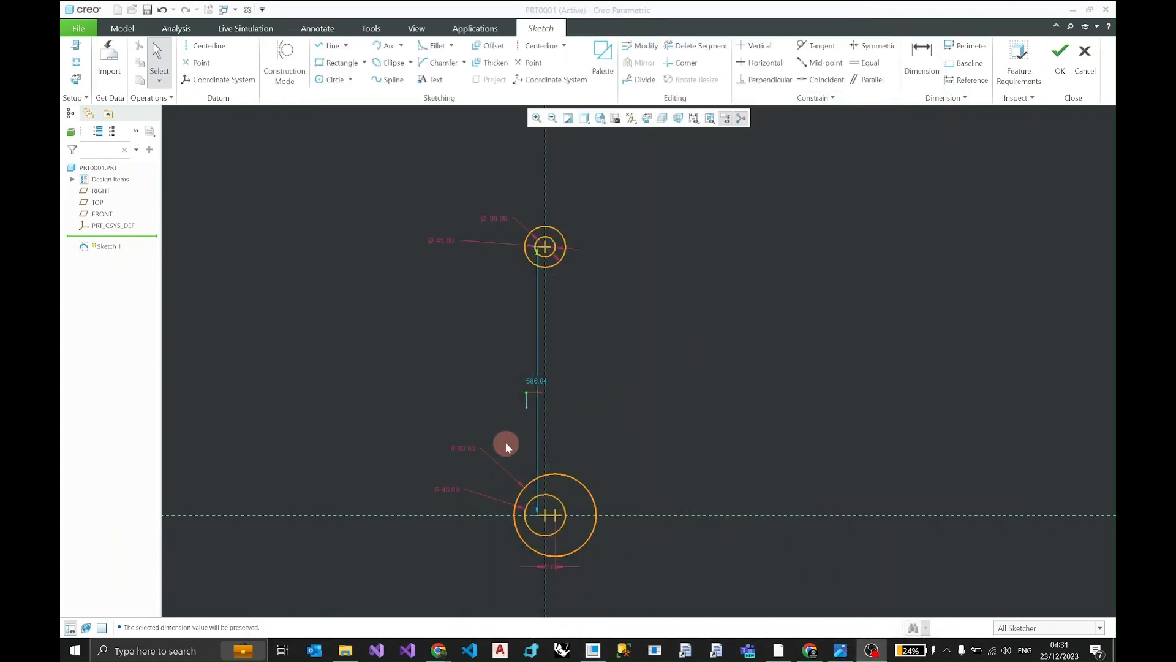
pyautogui.moveTo(530, 379); pyautogui.dragTo(398, 383)
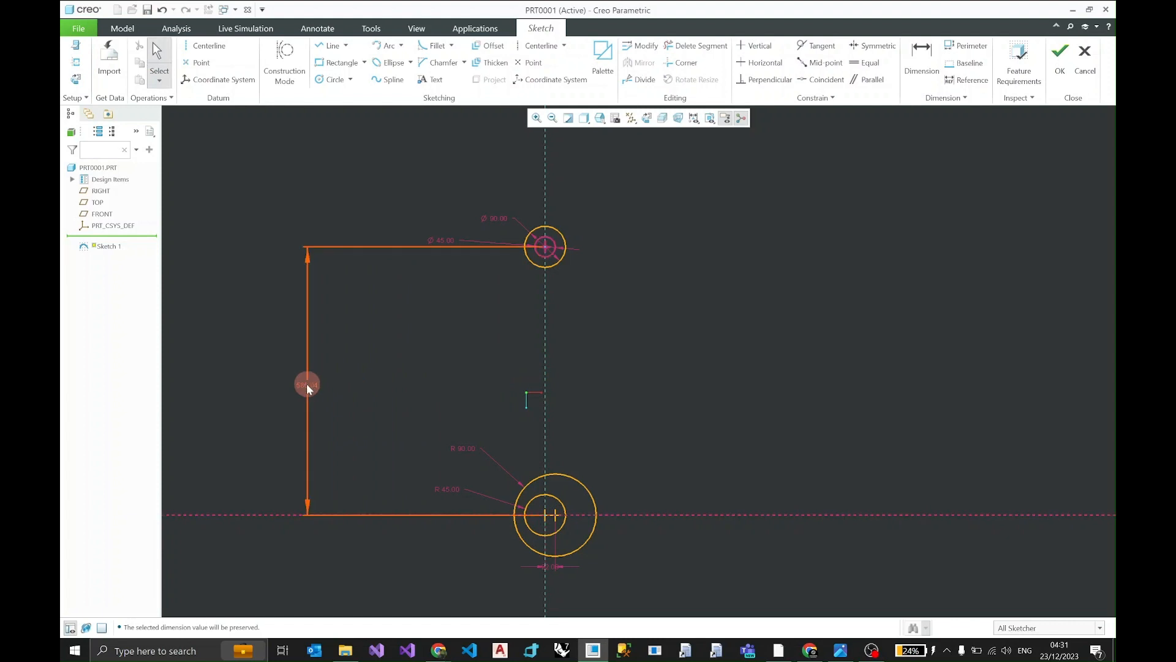
pyautogui.doubleClick(308, 383)
pyautogui.write('178')
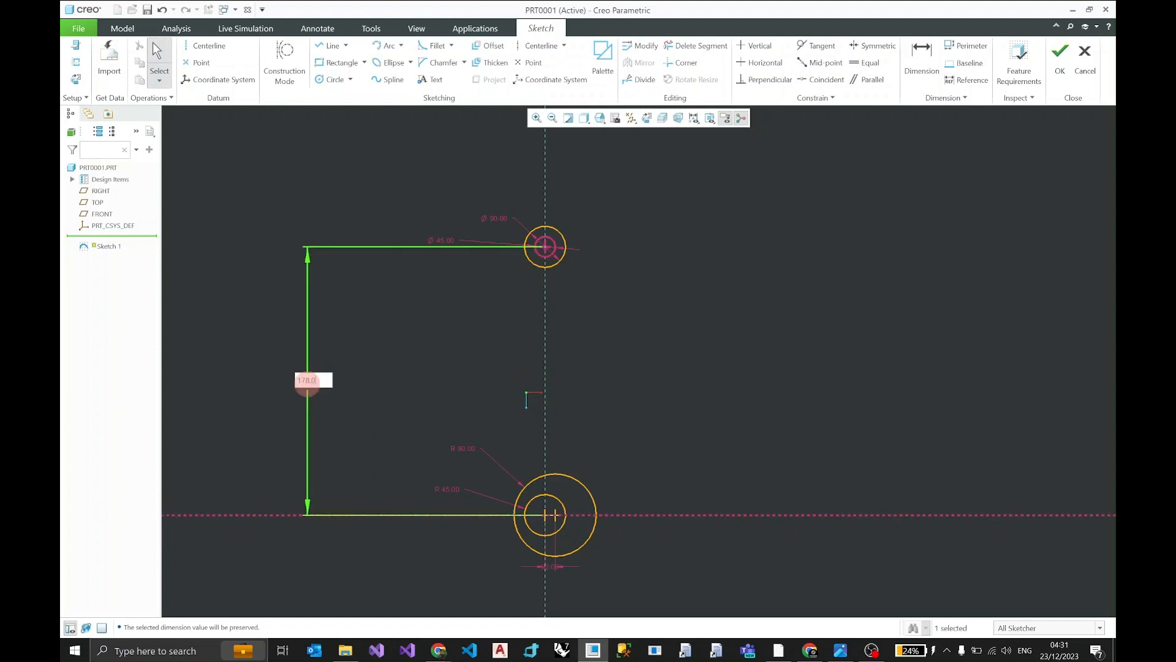
pyautogui.write('.0')
pyautogui.press('Return')
pyautogui.scroll(3, 538, 436)
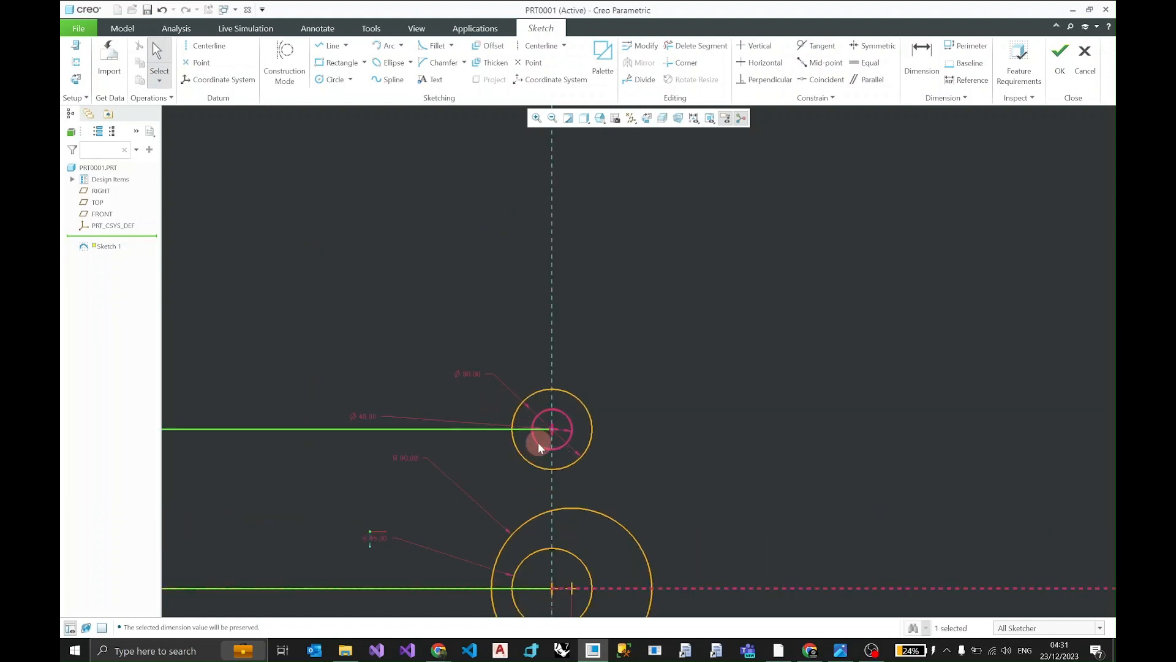
pyautogui.keyDown('shift'); pyautogui.moveTo(538, 442); pyautogui.dragTo(539, 336, button='middle'); pyautogui.keyUp('shift')
pyautogui.scroll(-1, 539, 337)
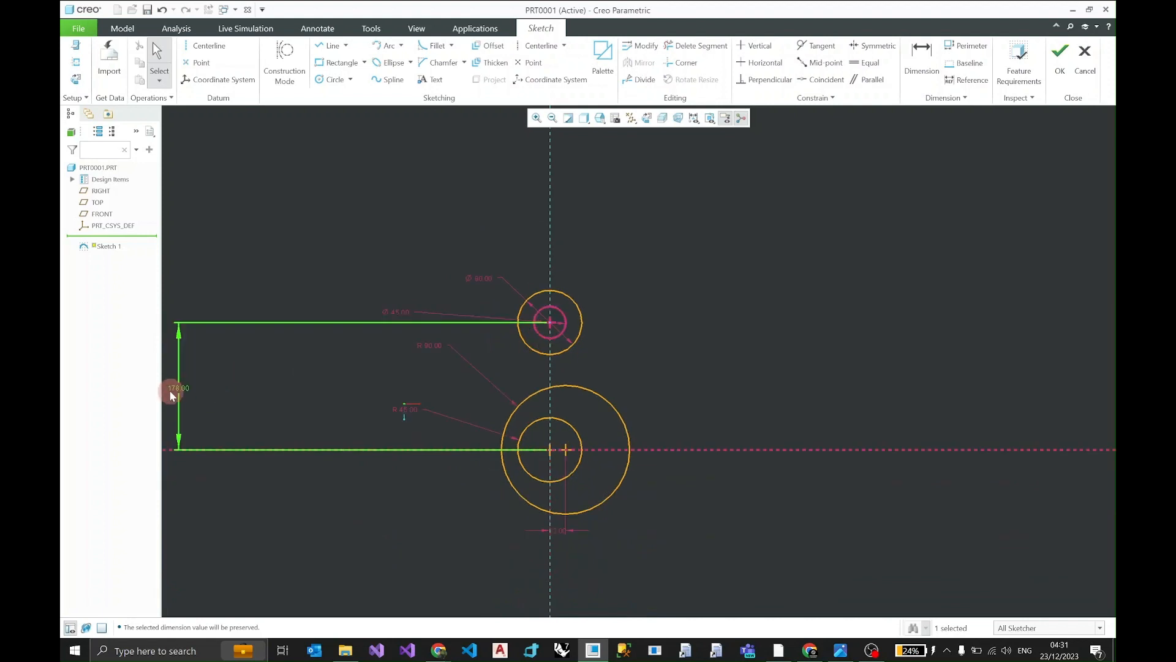
# Move the 178 vertical dimension closer to the circles.
pyautogui.moveTo(171, 395); pyautogui.dragTo(423, 396)
pyautogui.scroll(-1, 518, 370)
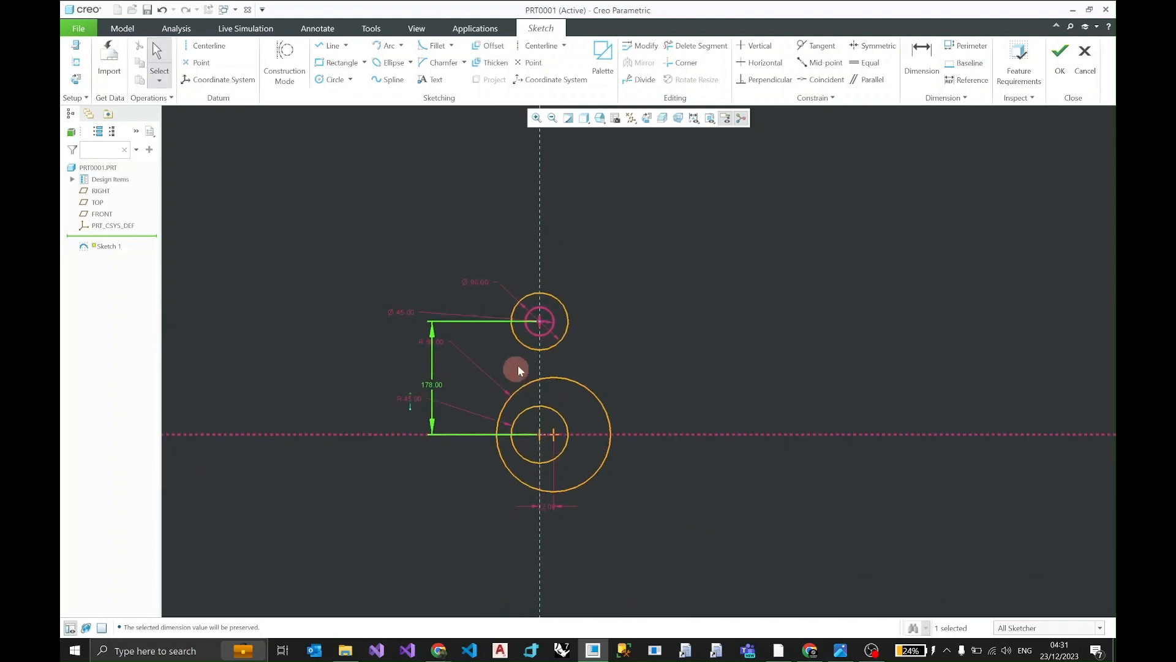
pyautogui.scroll(2, 522, 362)
pyautogui.click(678, 341)
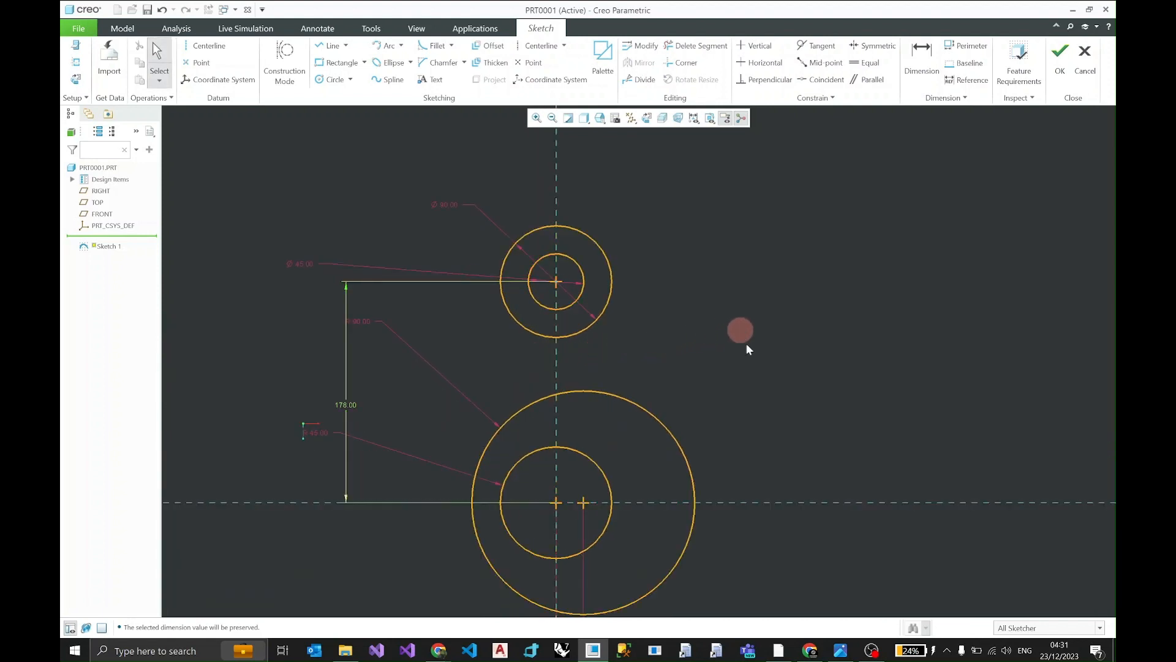
# Following the hook drawing, draw a line from the upper outer circle's left side, ending tangent on the lower inner circle's upper right.
pyautogui.click(840, 650)
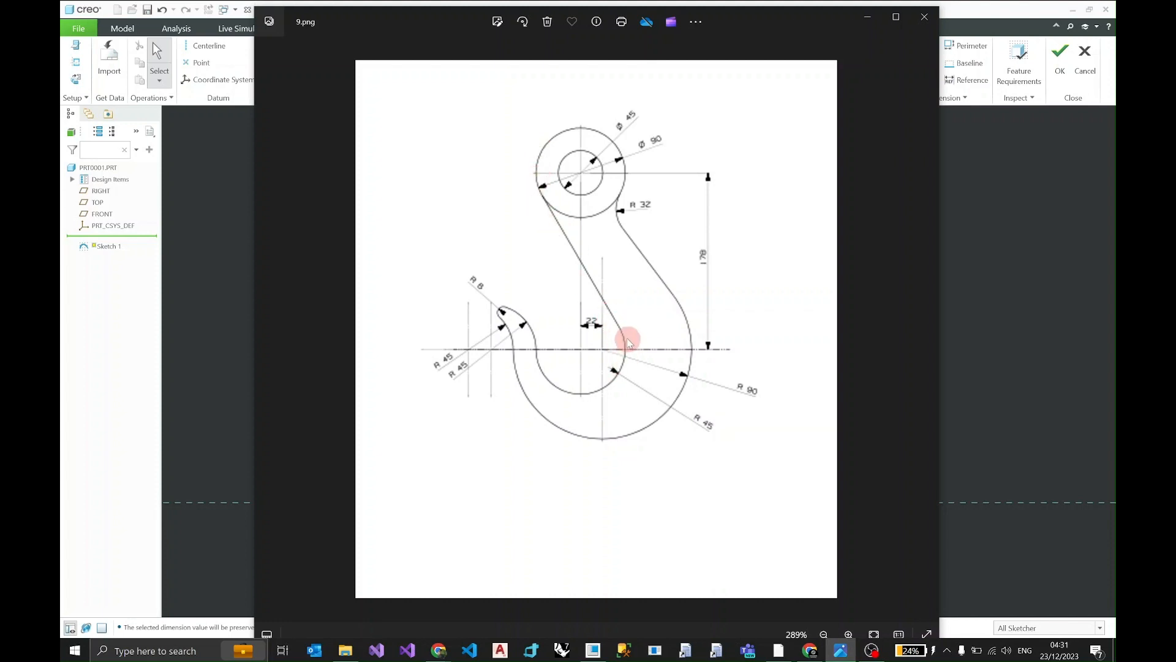
pyautogui.click(867, 17)
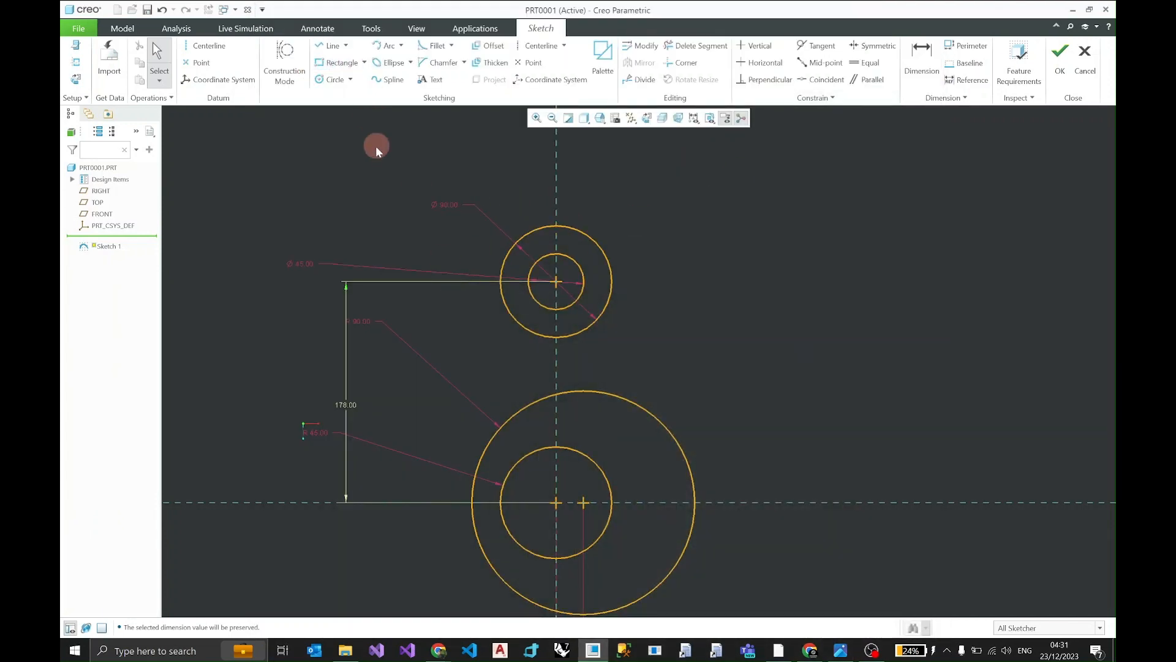
pyautogui.click(331, 46)
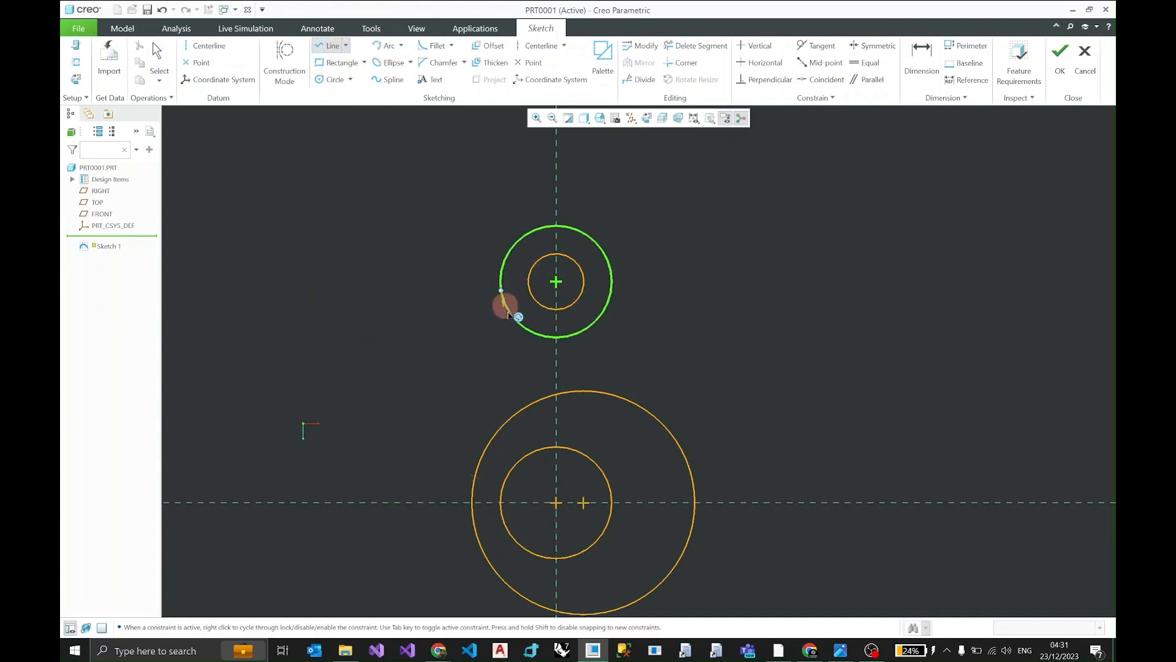
pyautogui.click(501, 293)
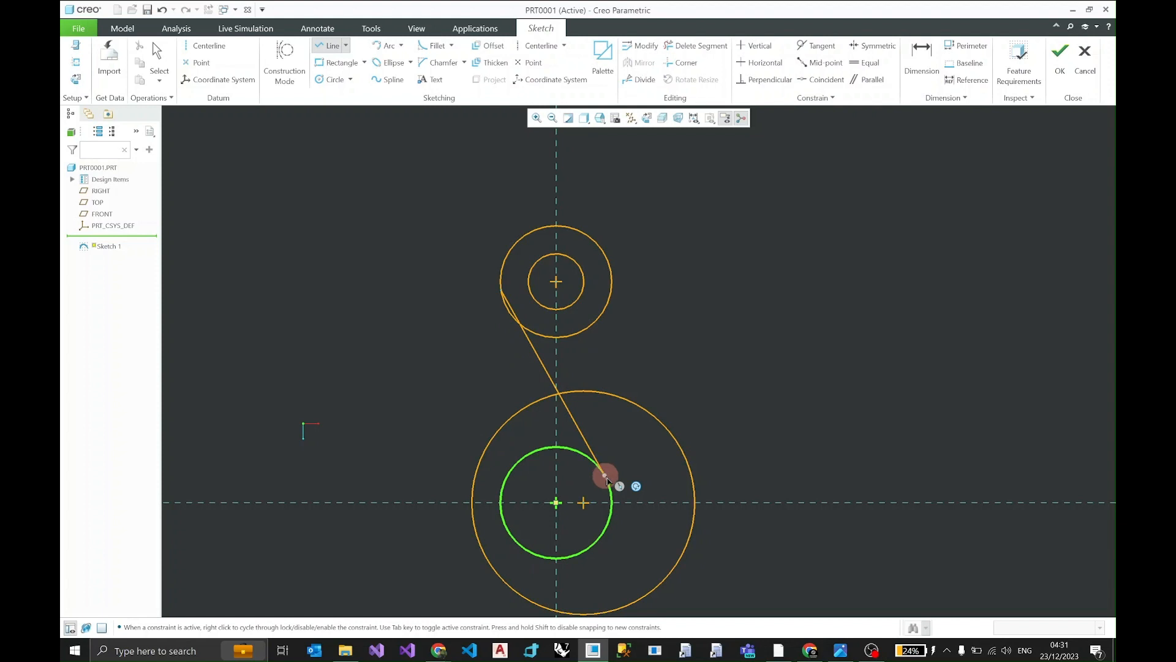
pyautogui.click(605, 476)
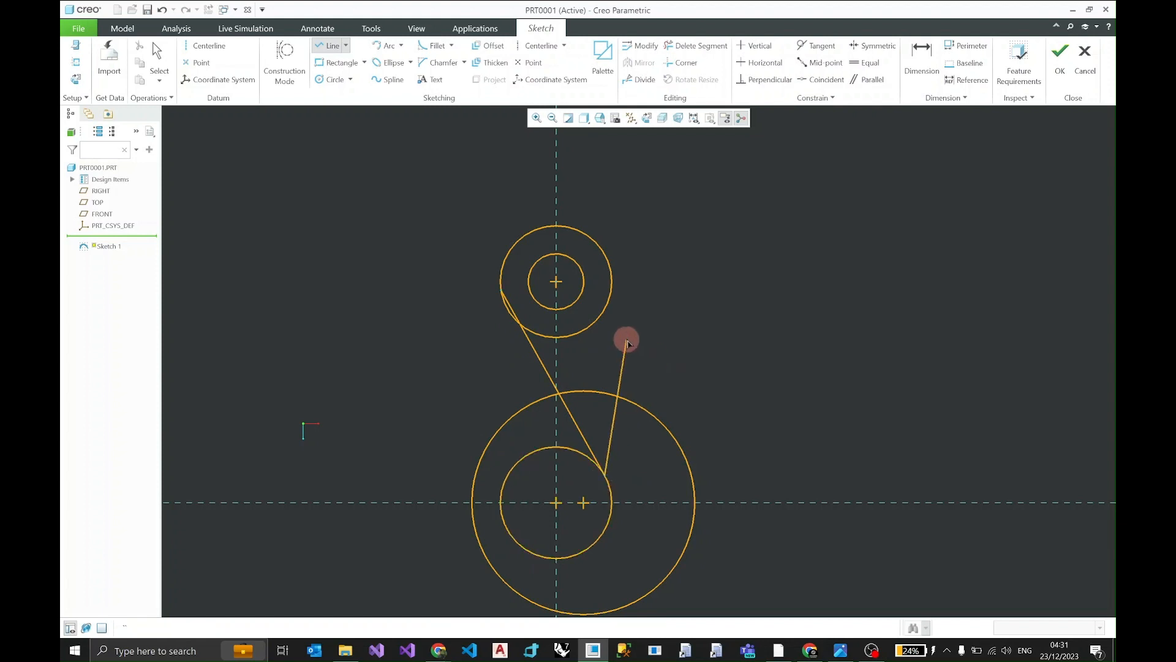
pyautogui.middleClick(626, 342)
pyautogui.click(612, 473)
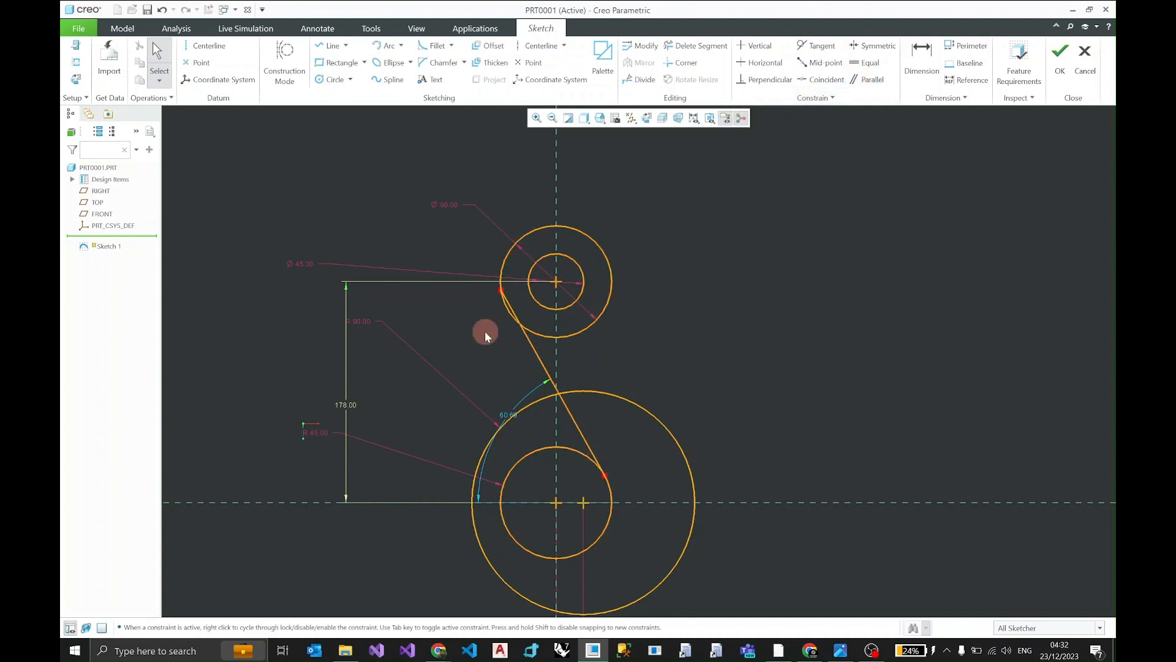
# Make the line tangent to the upper outer circle.
pyautogui.click(500, 293)
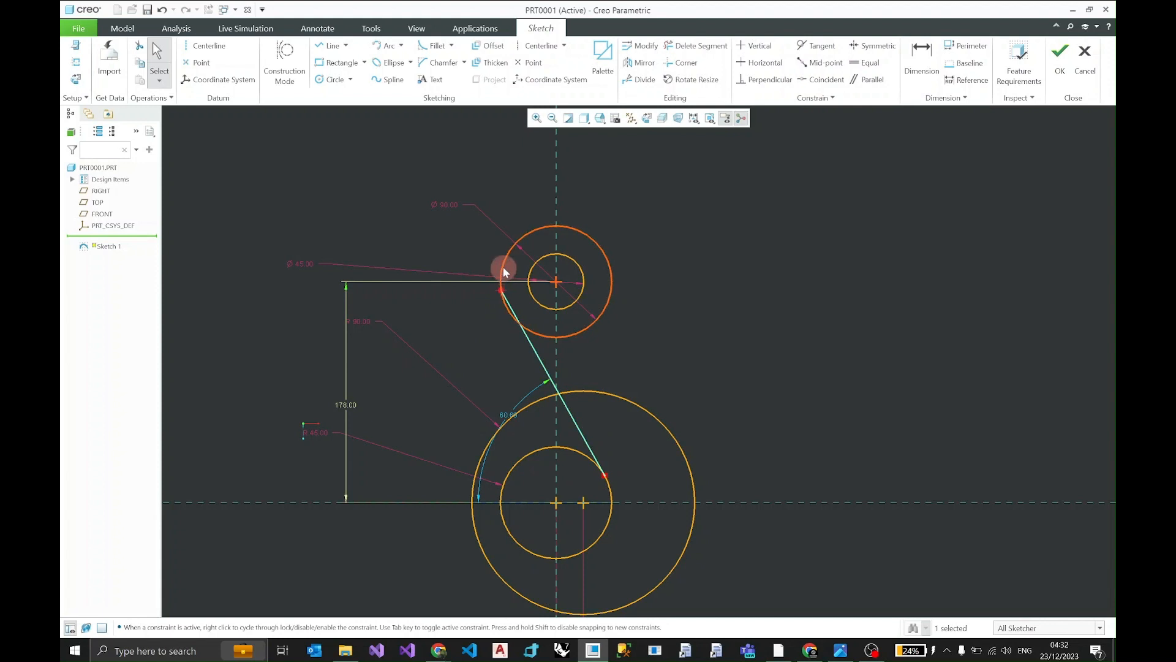
pyautogui.keyDown('ctrl'); pyautogui.click(503, 273); pyautogui.keyUp('ctrl')
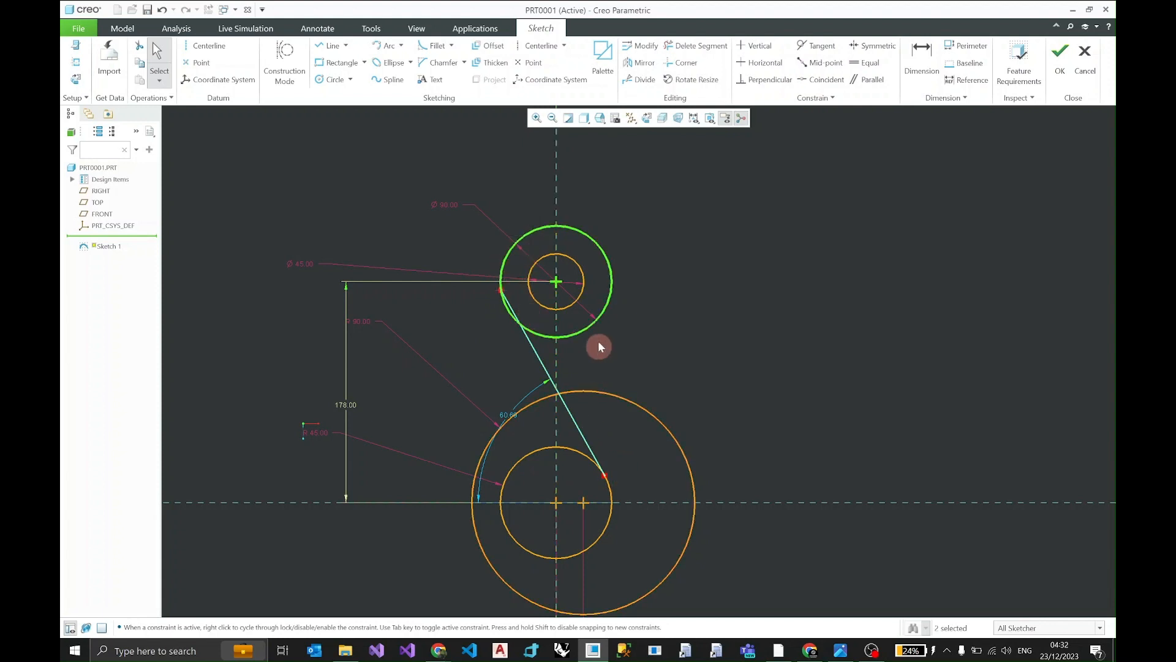
pyautogui.keyDown('ctrl'); pyautogui.click(501, 287); pyautogui.keyUp('ctrl')
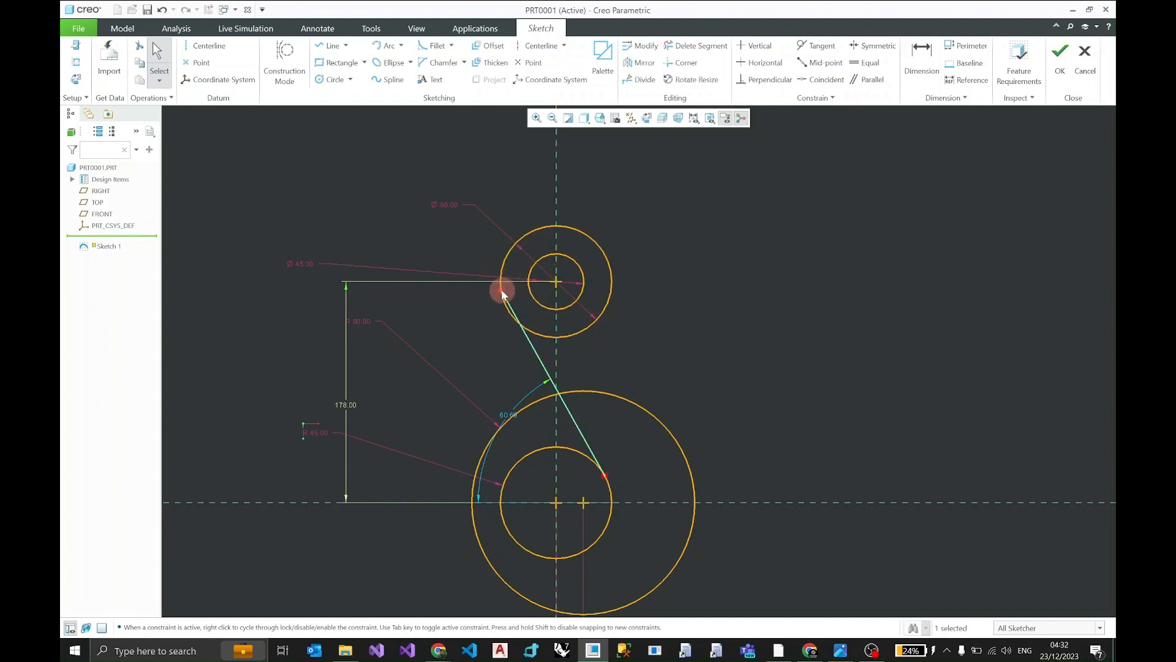
pyautogui.keyDown('ctrl'); pyautogui.click(507, 263); pyautogui.keyUp('ctrl')
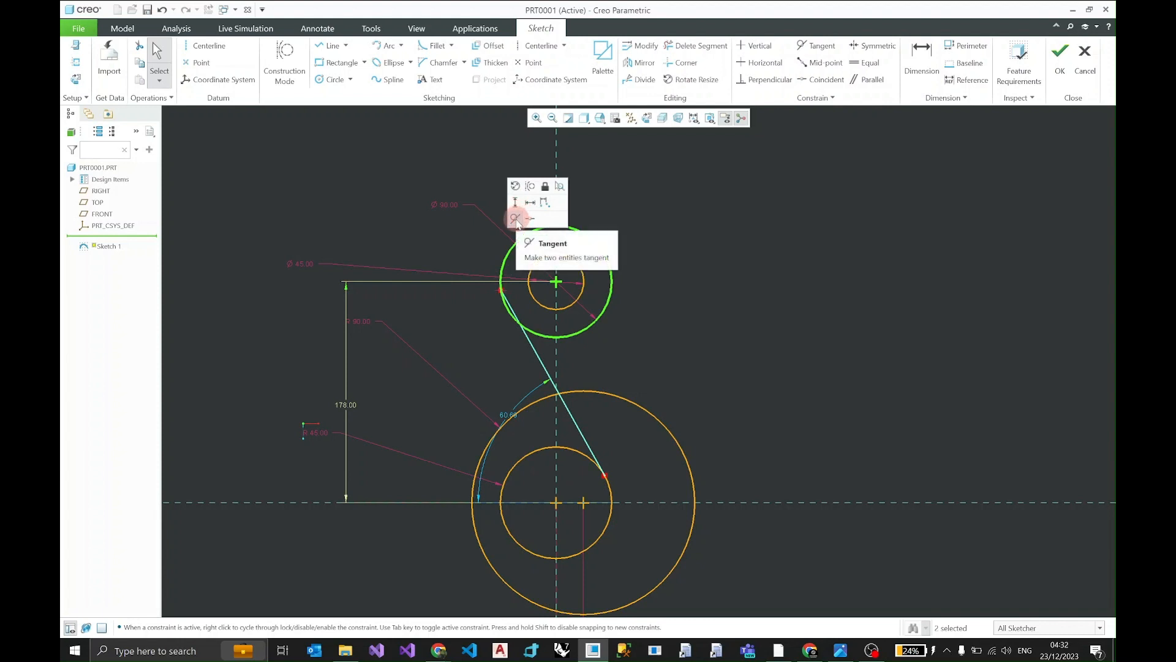
pyautogui.click(515, 218)
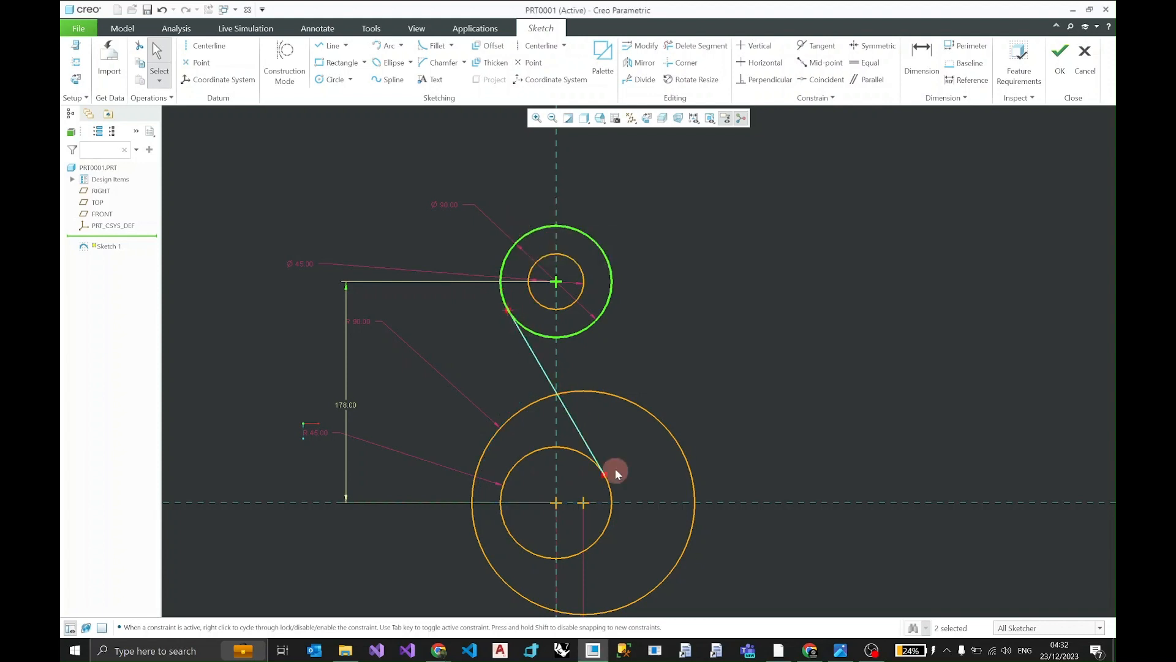
pyautogui.click(664, 336)
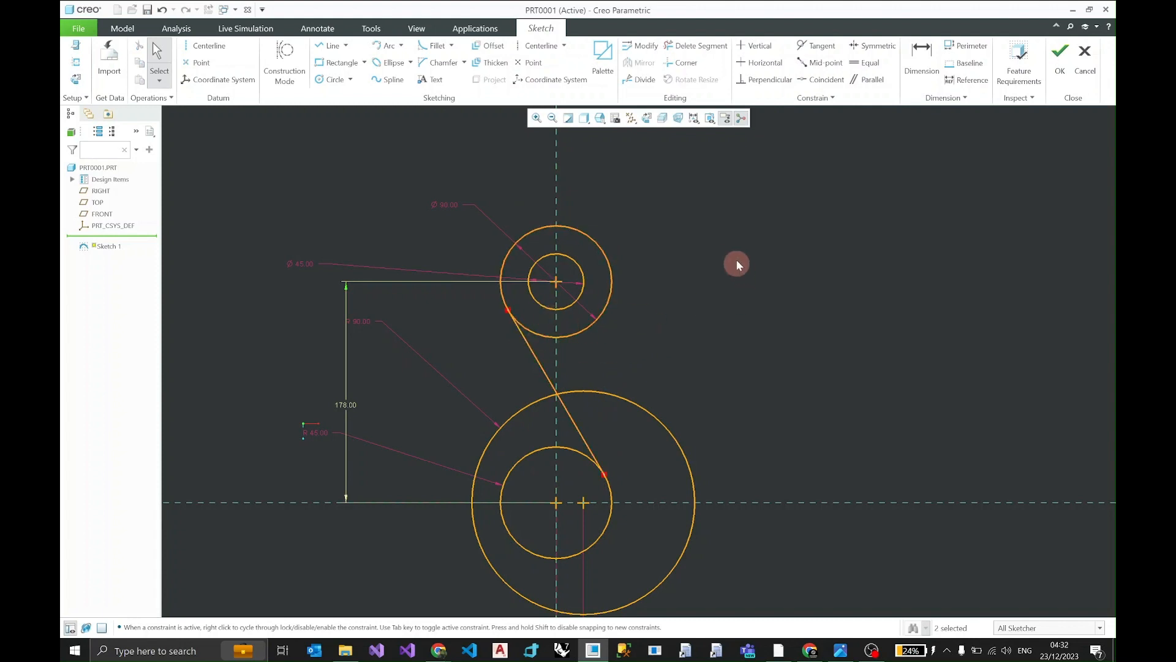
# Following the hook drawing, draw a line from the upper outer circle's lower right, ending tangent on the lower outer circle's upper right.
pyautogui.click(320, 45)
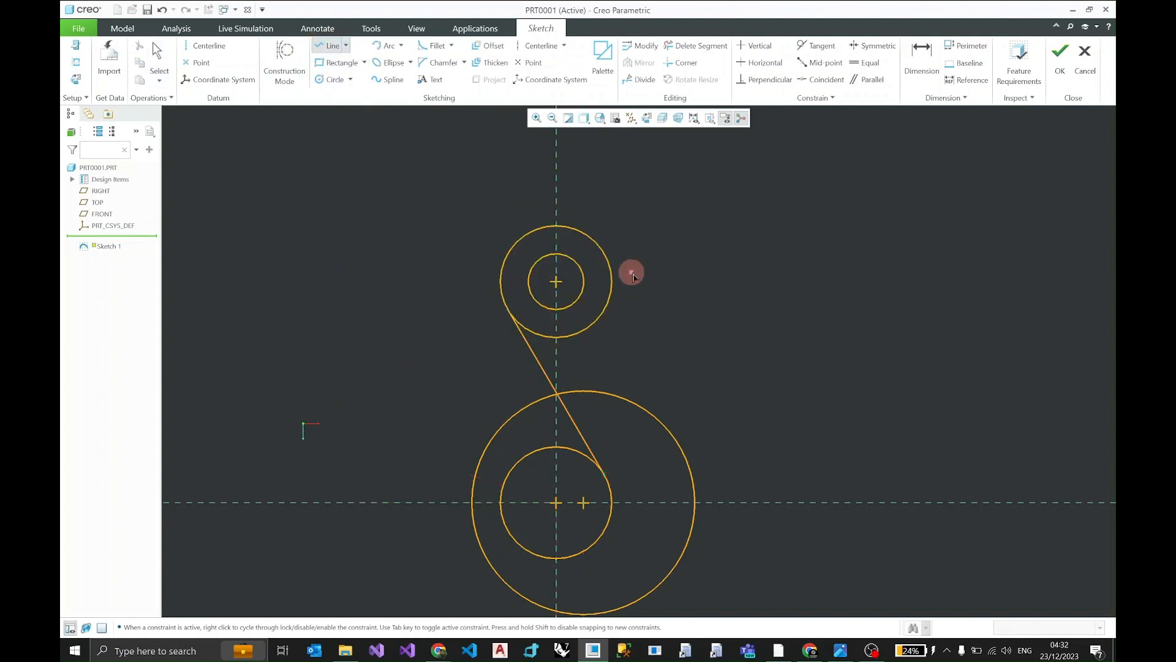
pyautogui.click(841, 651)
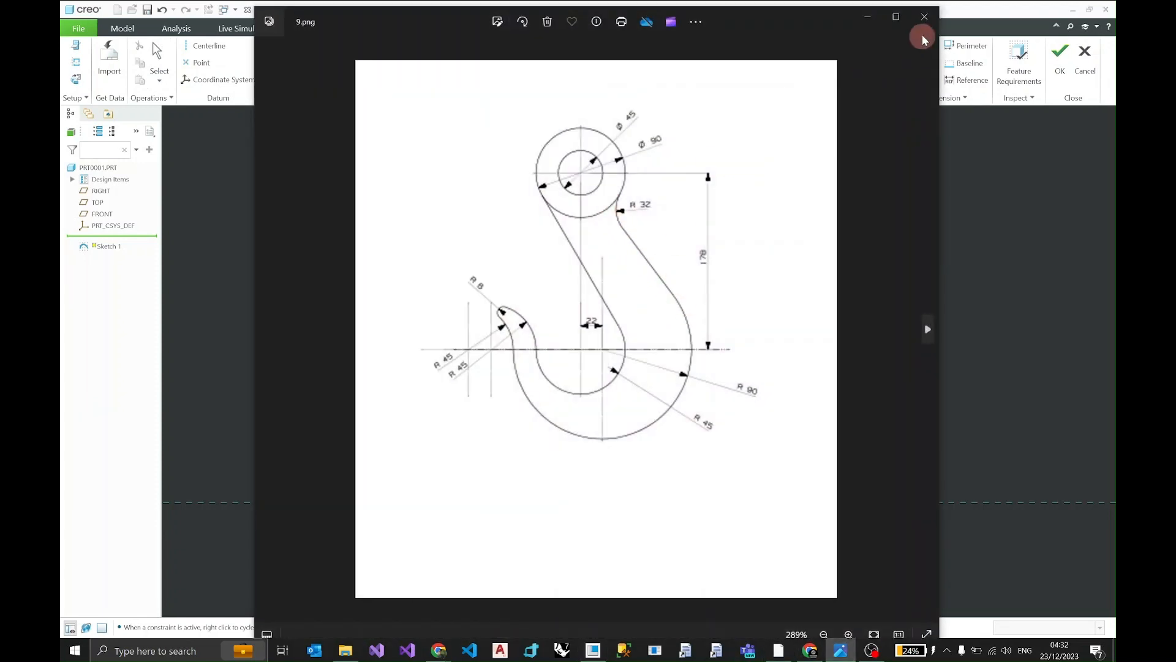
pyautogui.click(867, 16)
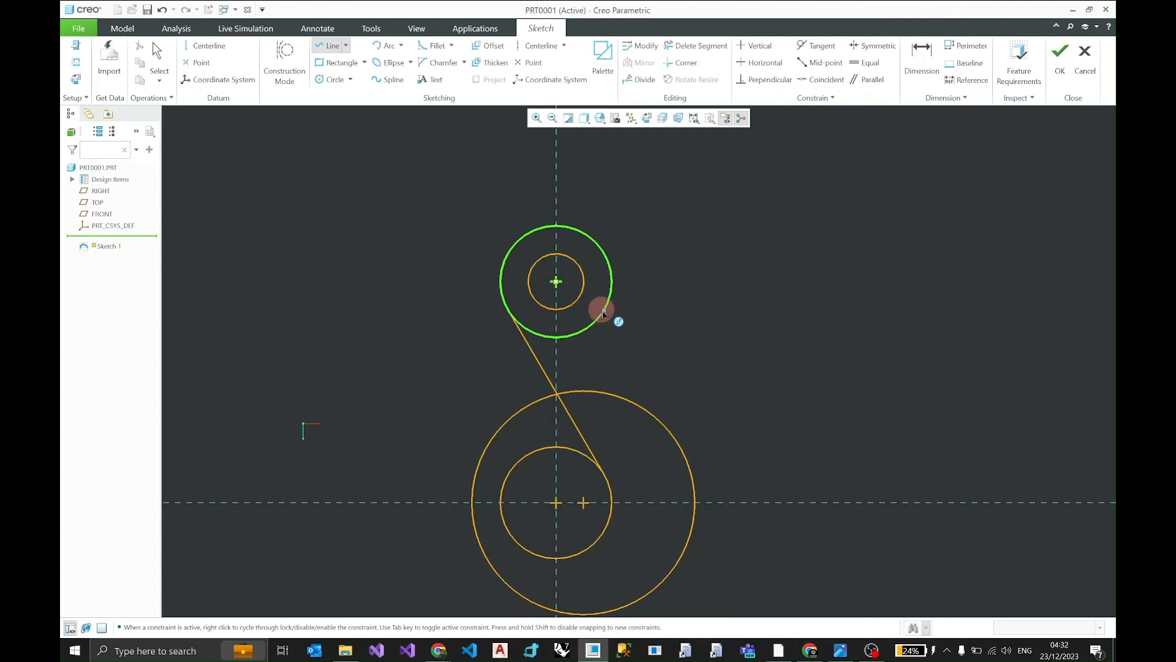
pyautogui.click(603, 312)
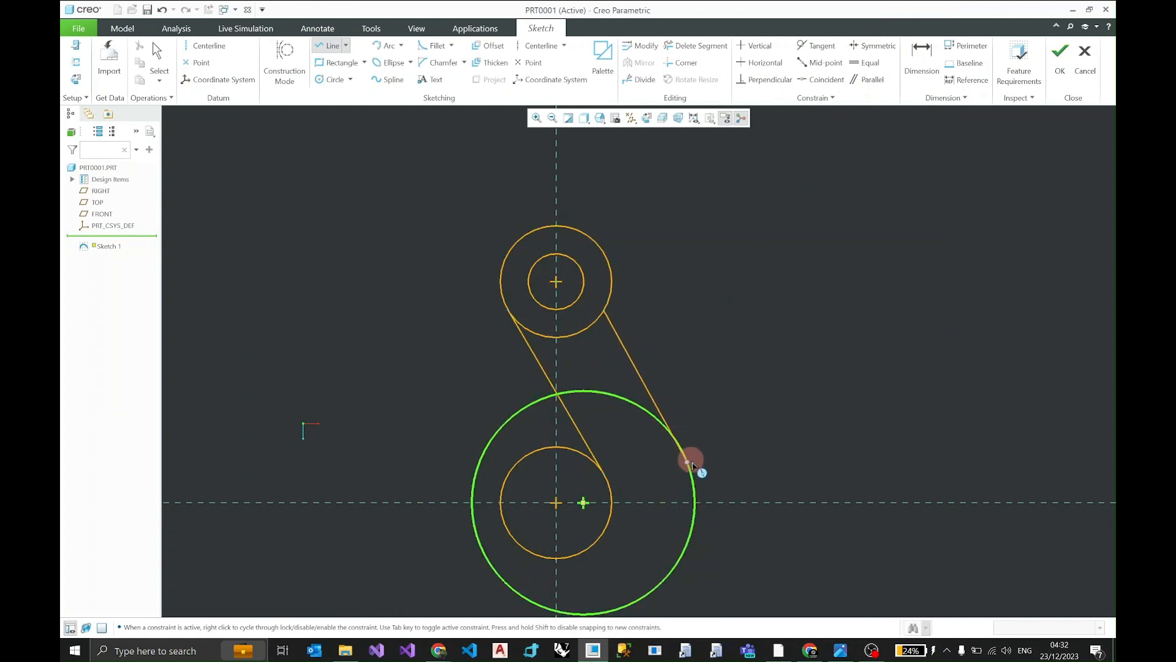
pyautogui.click(682, 453)
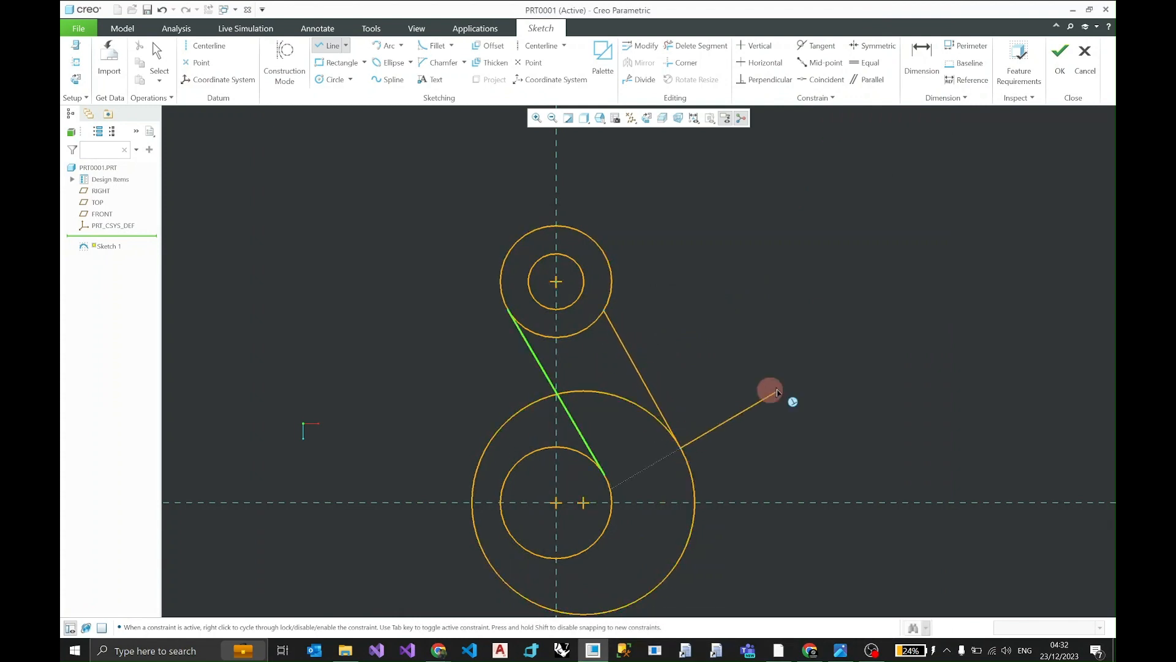
pyautogui.middleClick(753, 380)
pyautogui.middleClick(662, 347)
pyautogui.click(663, 347)
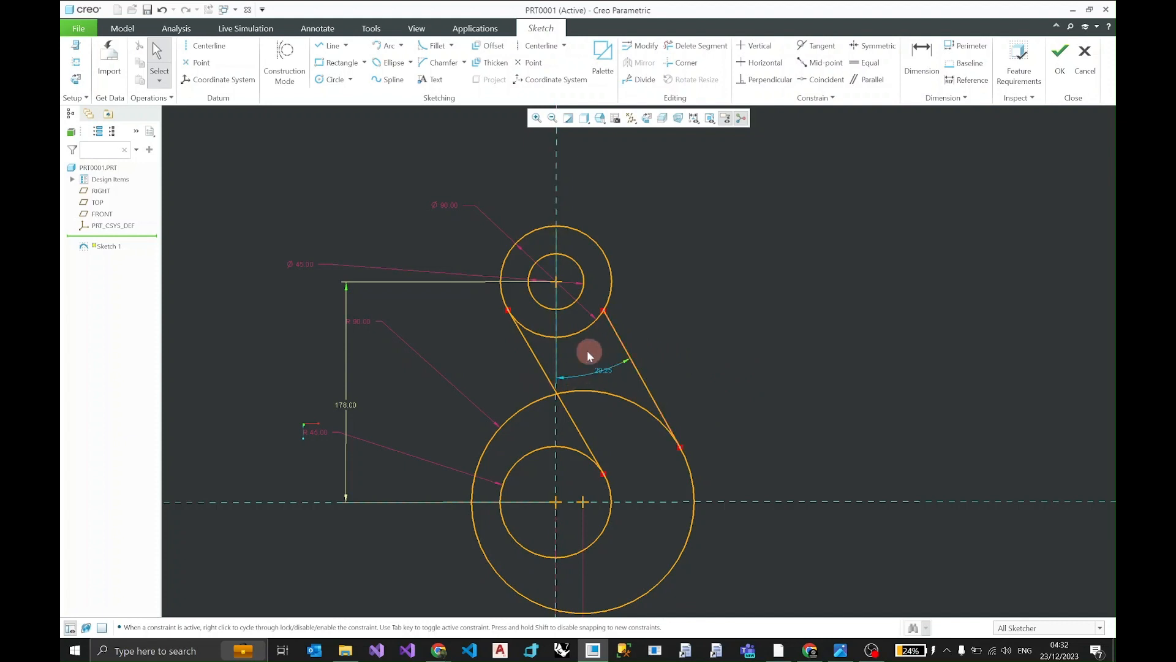
# Constrain the two slanted lines between the upper and lower circles parallel to each other.
pyautogui.click(539, 362)
pyautogui.keyDown('ctrl'); pyautogui.click(623, 339); pyautogui.keyUp('ctrl')
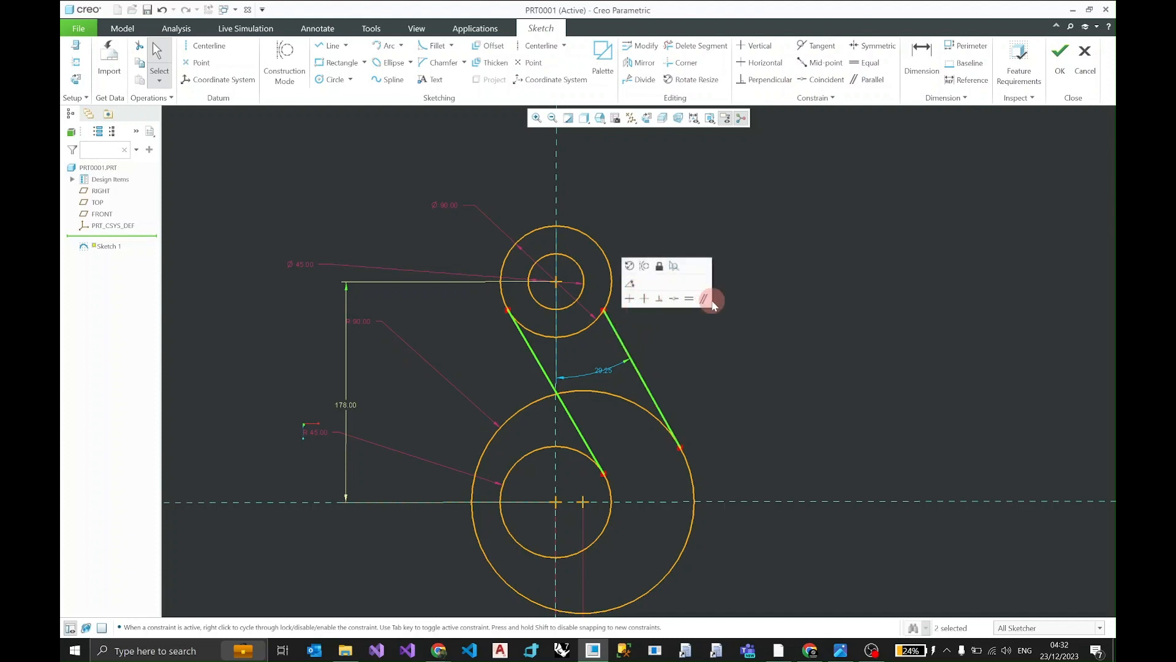
pyautogui.click(707, 303)
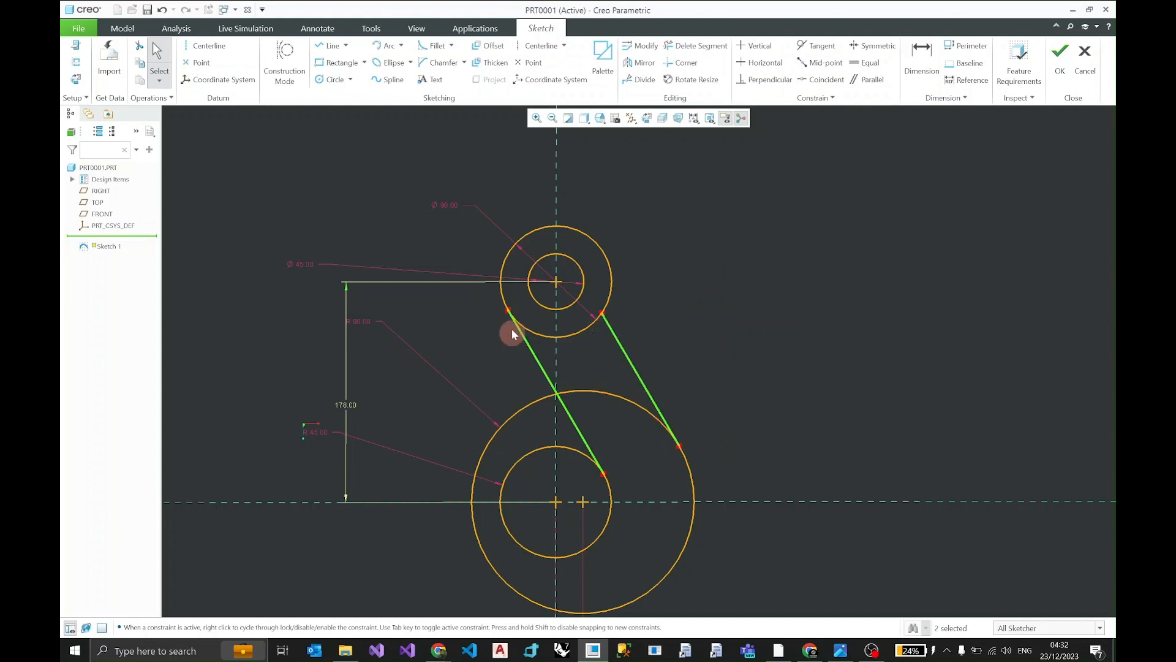
pyautogui.click(704, 325)
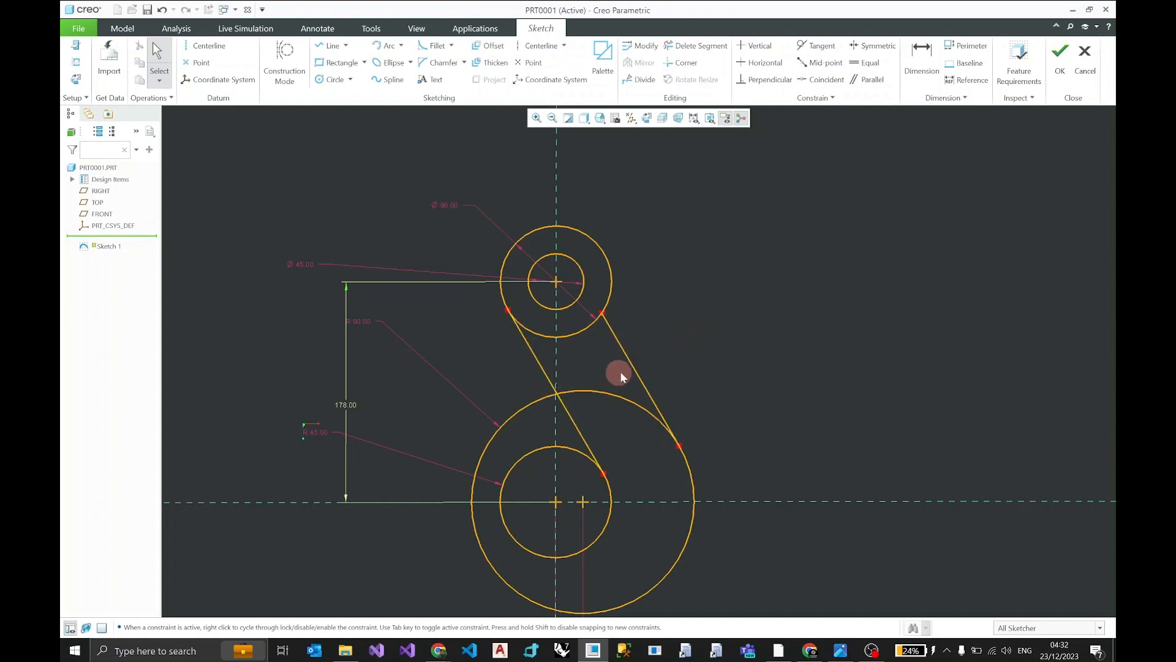
# Following the hook drawing, add a fillet between the upper outer circle's right side and the right slanted line.
pyautogui.click(833, 657)
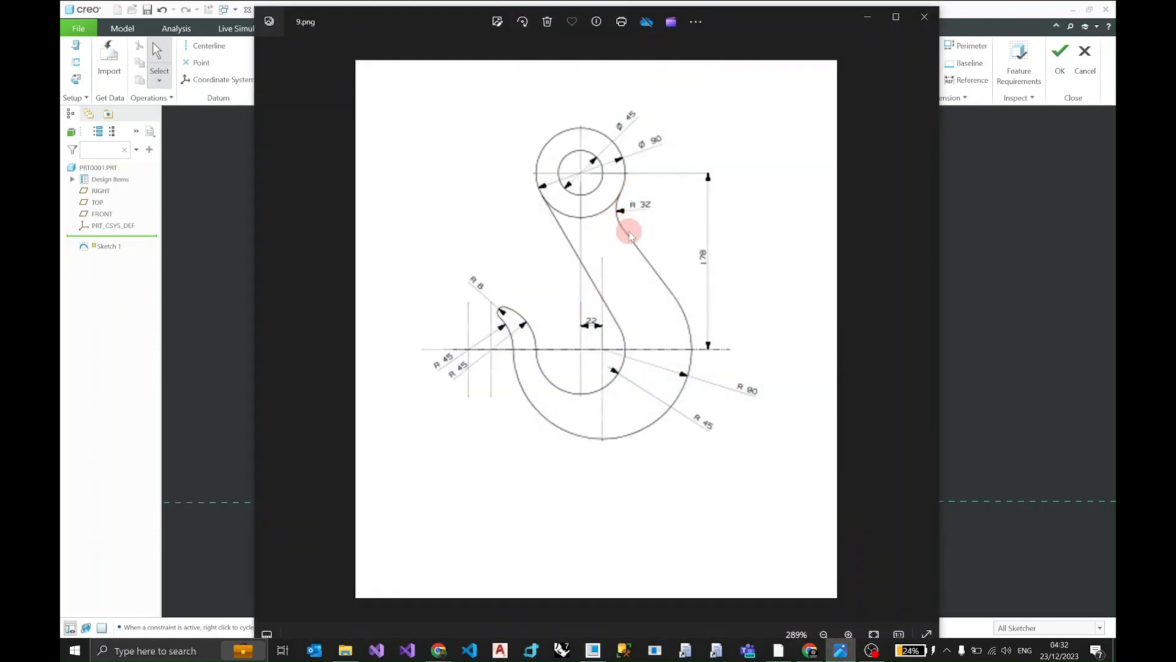
pyautogui.click(867, 17)
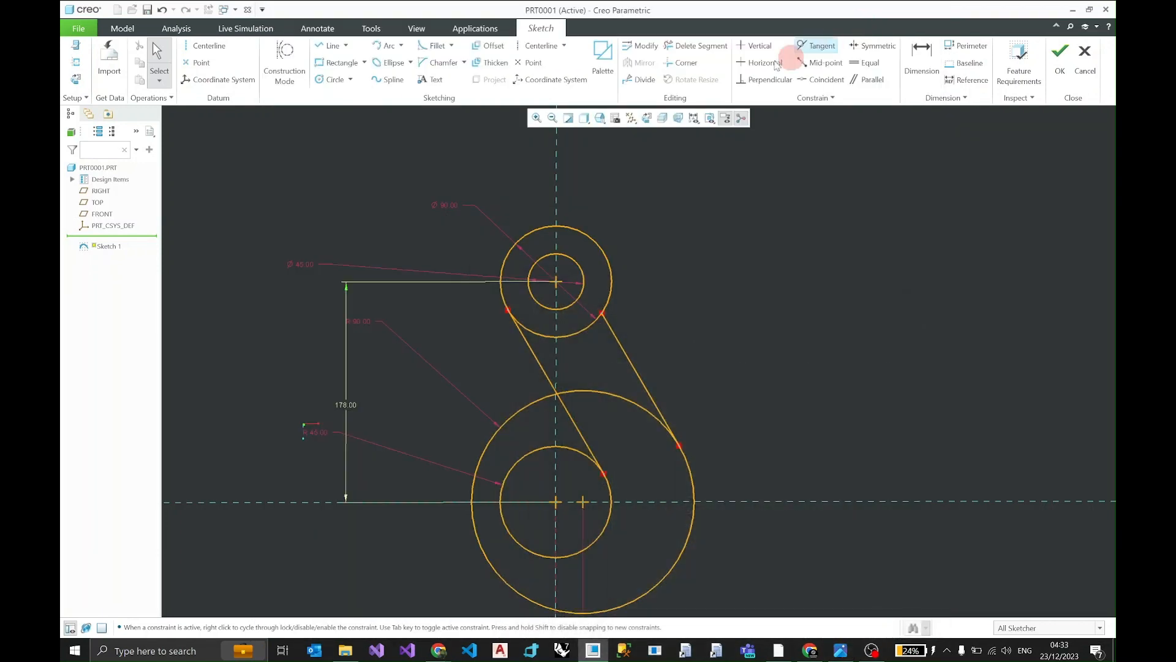
pyautogui.click(433, 49)
pyautogui.scroll(-4, 622, 257)
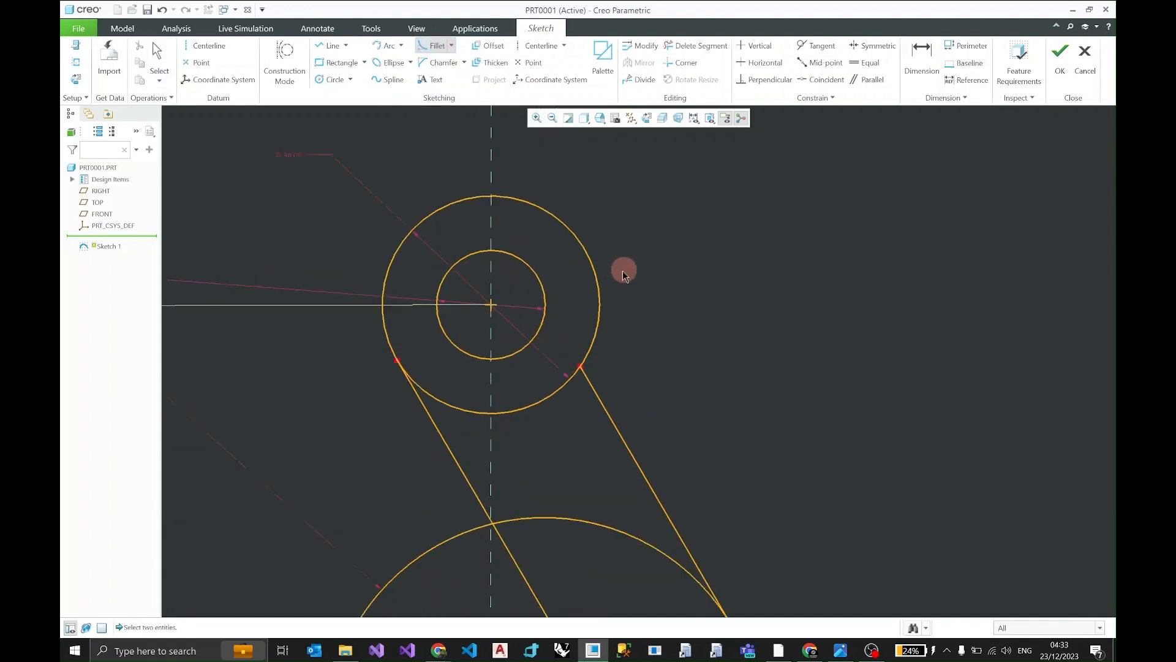
pyautogui.click(593, 329)
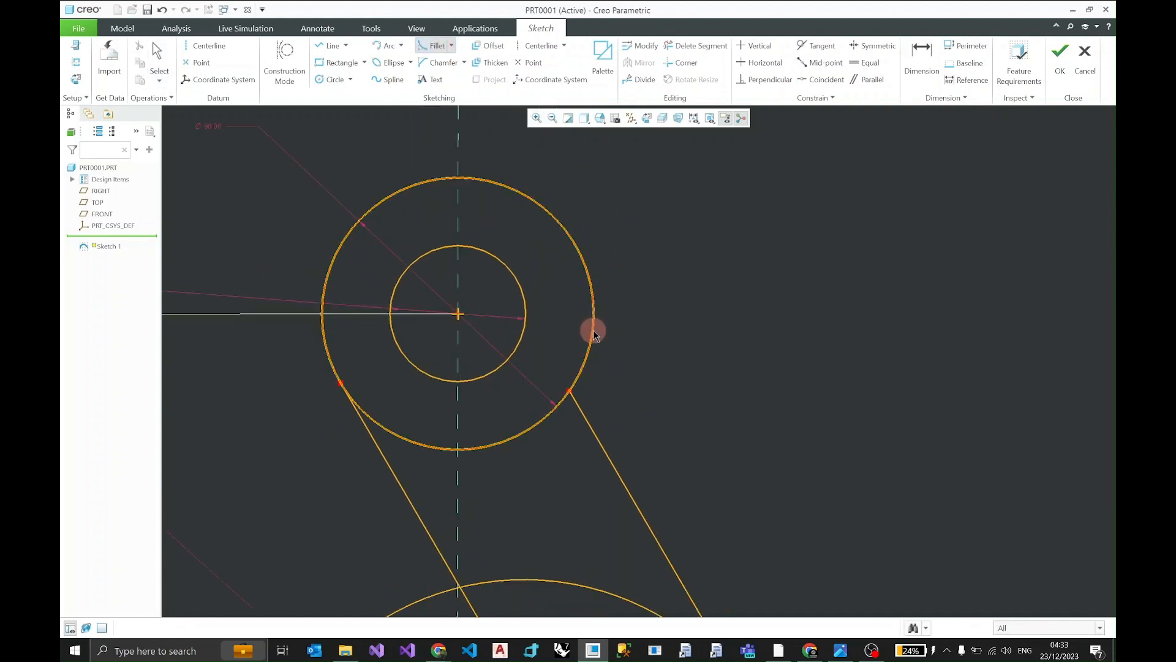
pyautogui.click(587, 424)
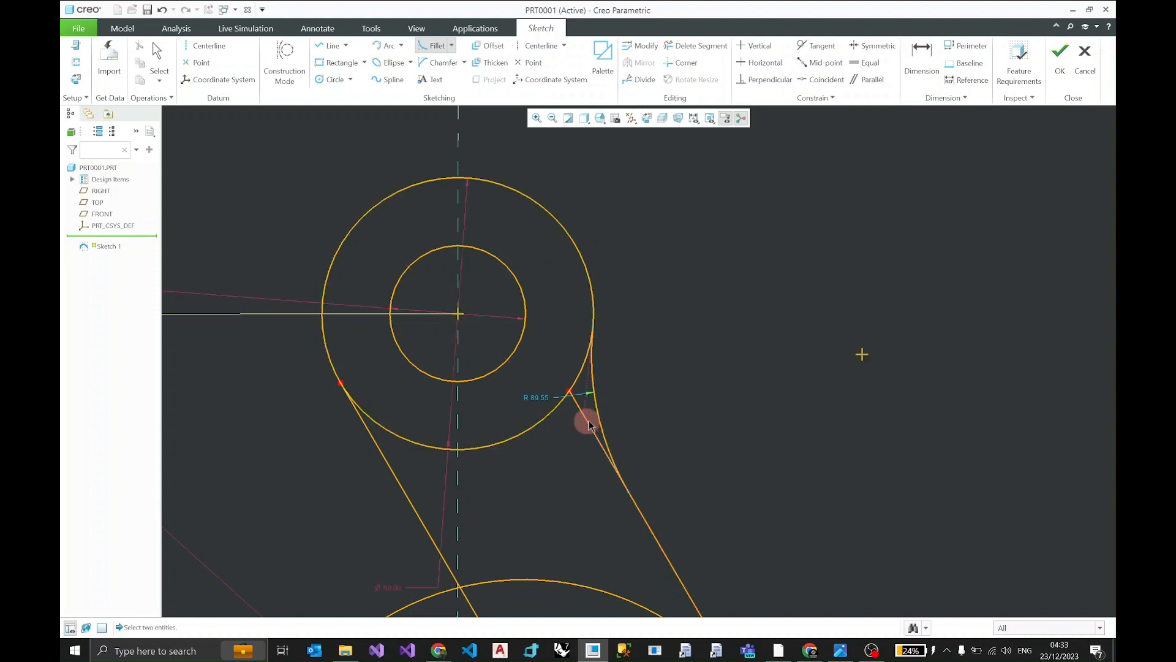
pyautogui.middleClick(547, 401)
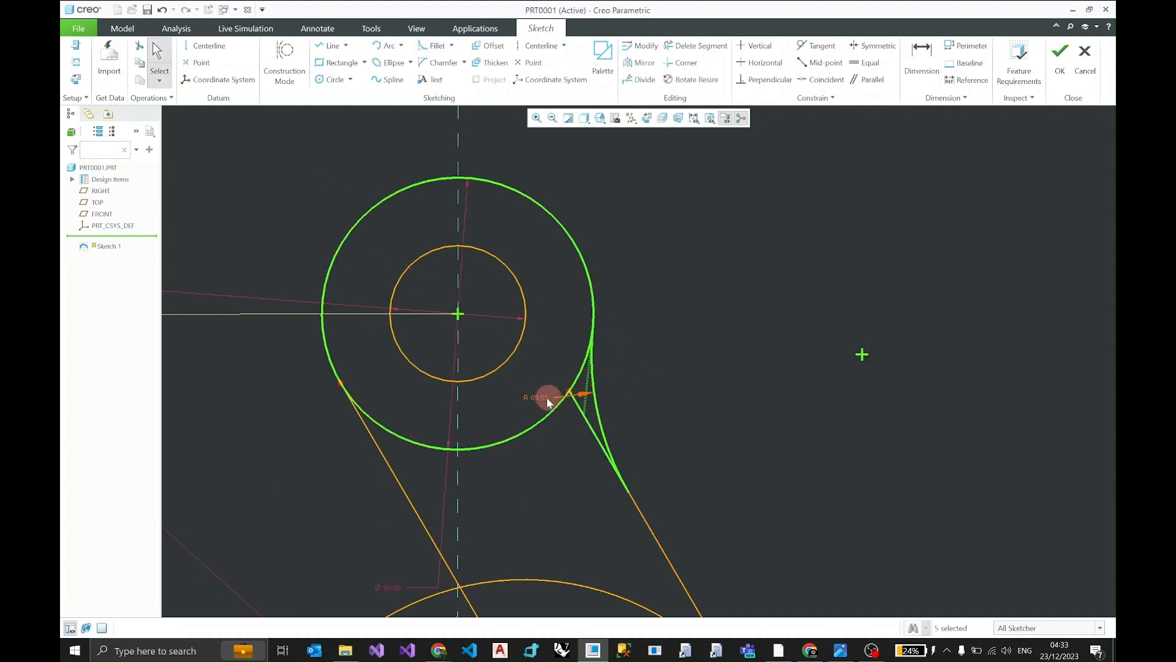
# Move the fillet's radius dimension clear of the profile to the right and set it to 32 as in the hook drawing.
pyautogui.moveTo(550, 399); pyautogui.dragTo(751, 386)
pyautogui.click(840, 651)
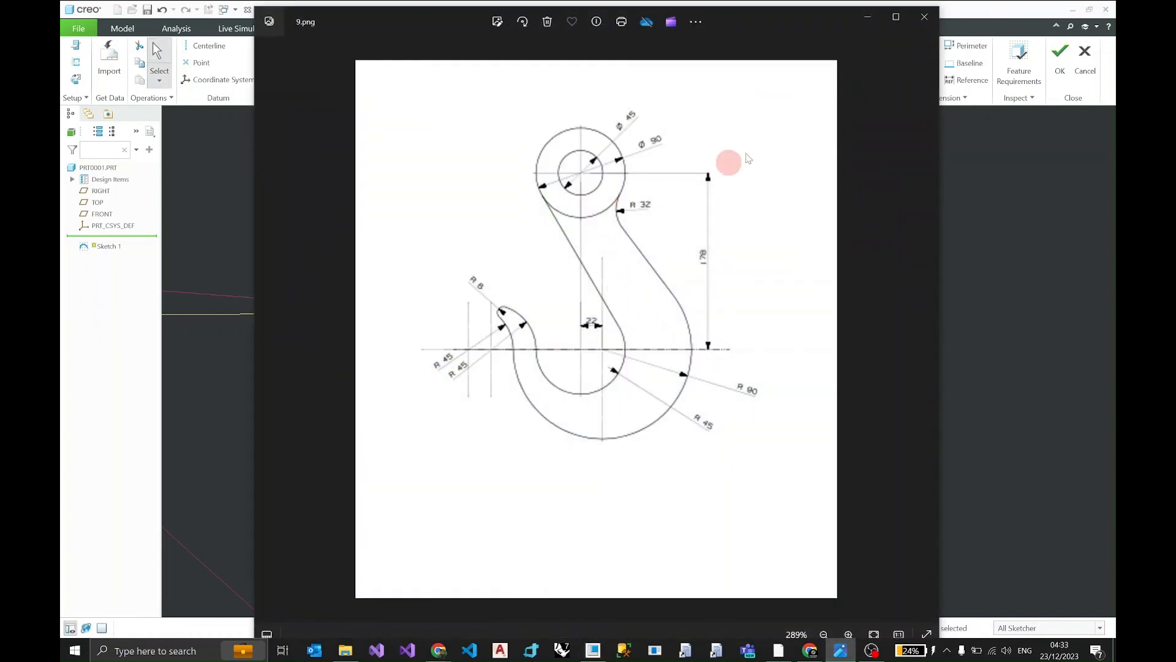
pyautogui.click(855, 9)
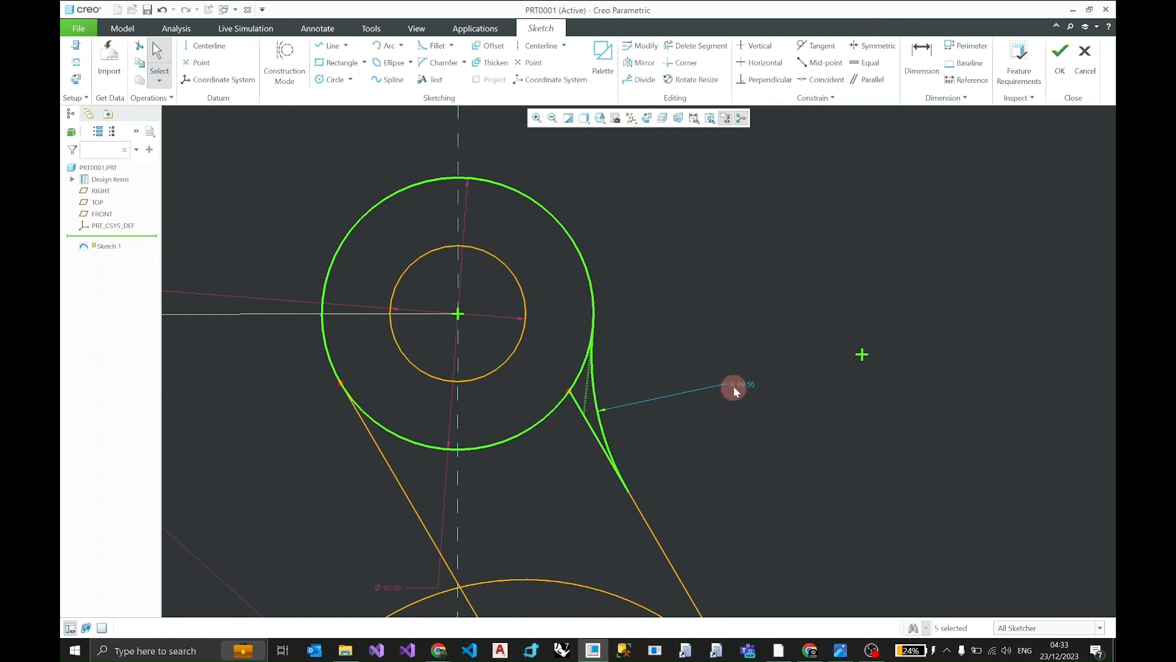
pyautogui.doubleClick(740, 383)
pyautogui.write('32')
pyautogui.press('Return')
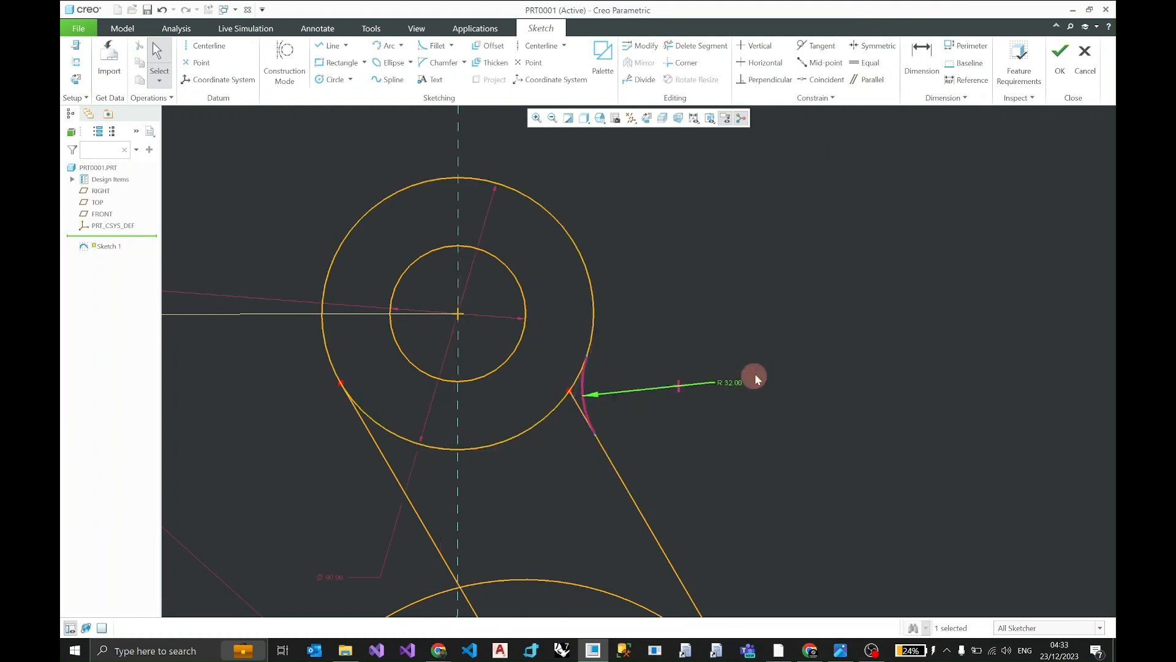
# Lock the fillet's R 32 radius dimension.
pyautogui.click(730, 382)
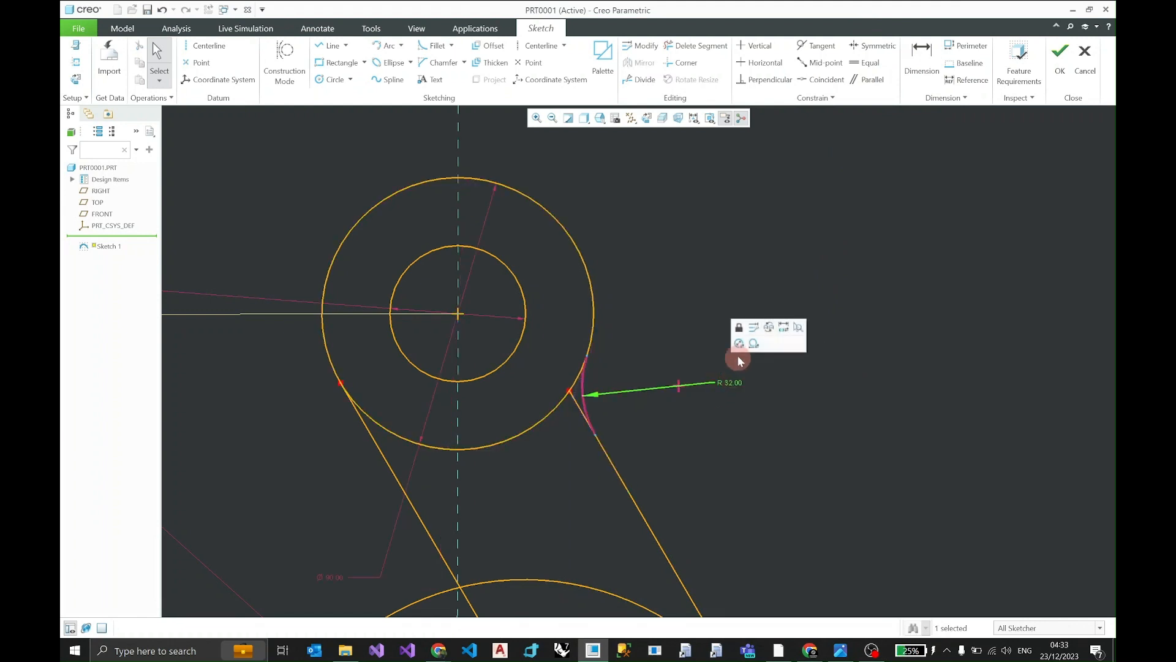
pyautogui.click(739, 329)
pyautogui.click(710, 344)
# Trim away the leftover piece of the right slanted line between the fillet and the upper outer circle.
pyautogui.scroll(5, 564, 407)
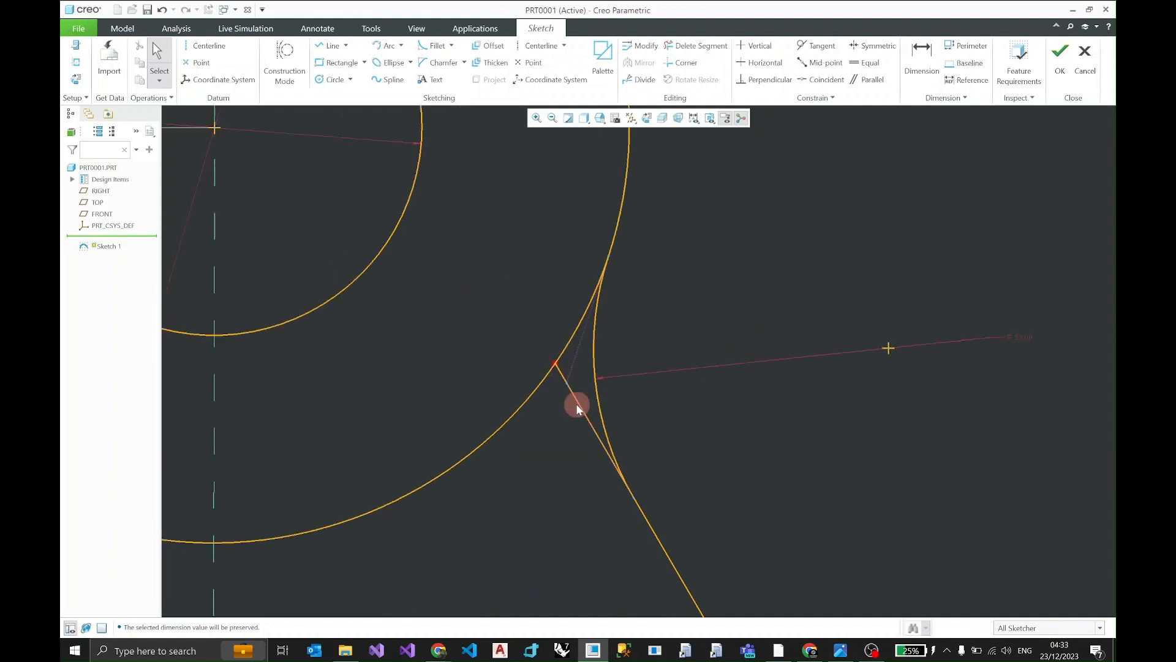
pyautogui.click(695, 46)
pyautogui.click(602, 450)
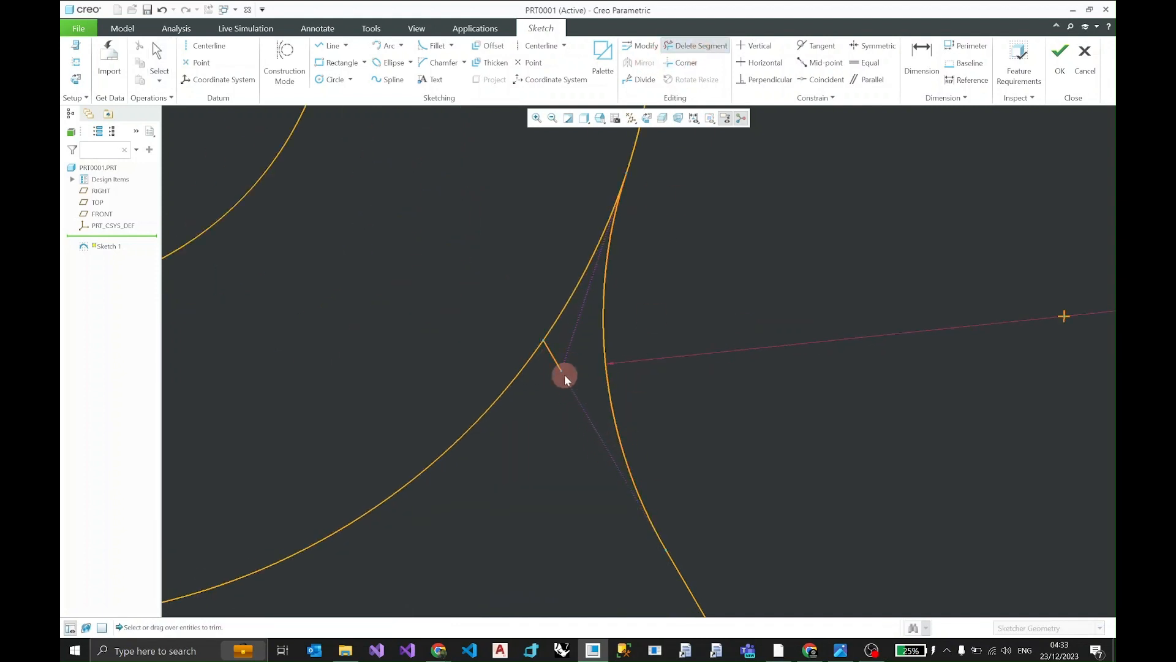
pyautogui.press('Escape')
pyautogui.scroll(-5, 656, 509)
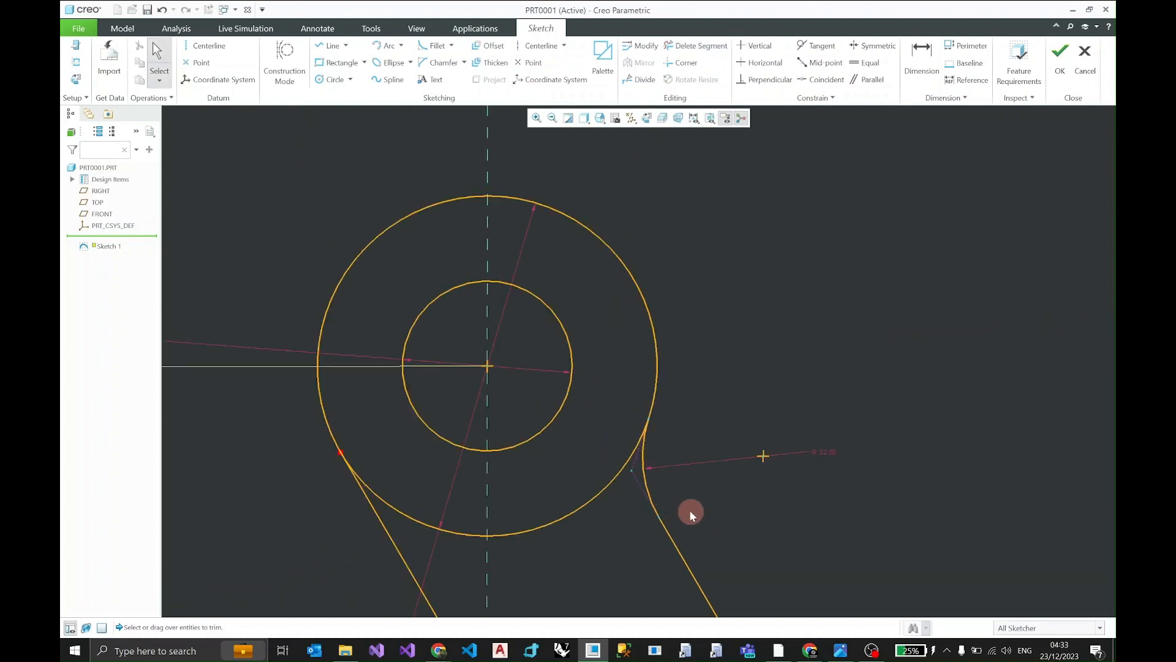
pyautogui.scroll(-6, 689, 510)
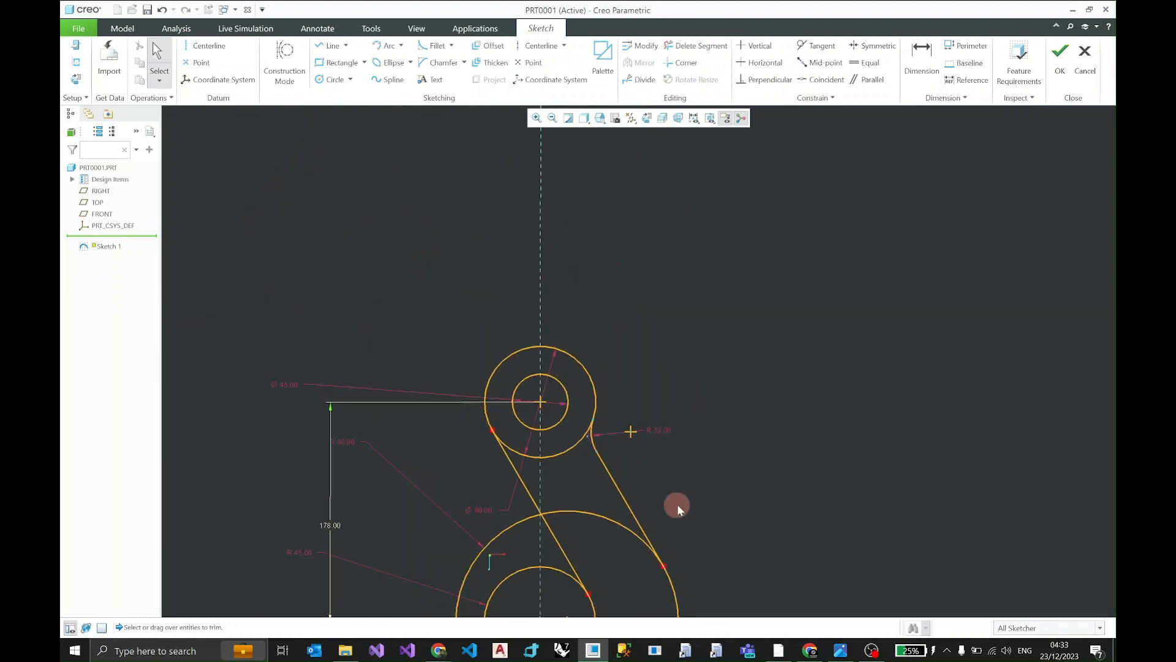
pyautogui.keyDown('shift'); pyautogui.moveTo(679, 504); pyautogui.dragTo(638, 361, button='middle'); pyautogui.keyUp('shift')
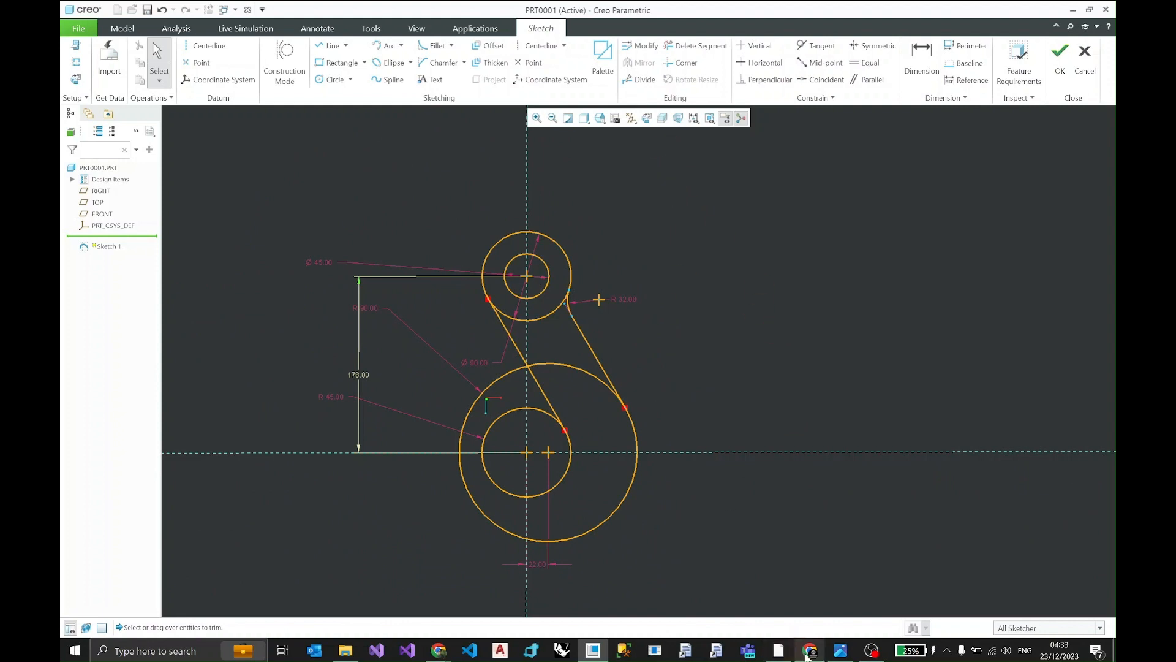
# Check the hook tip's arcs and radii in the reference drawing, and lock the 178 vertical centre-distance dimension.
pyautogui.moveTo(602, 646)
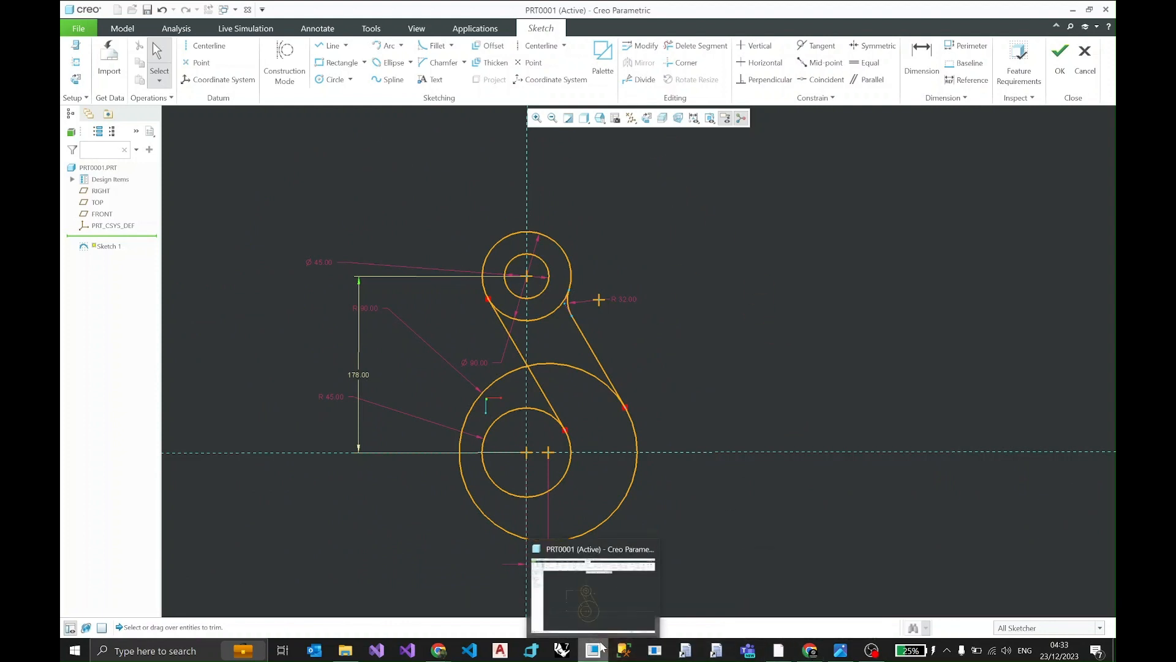
pyautogui.click(840, 650)
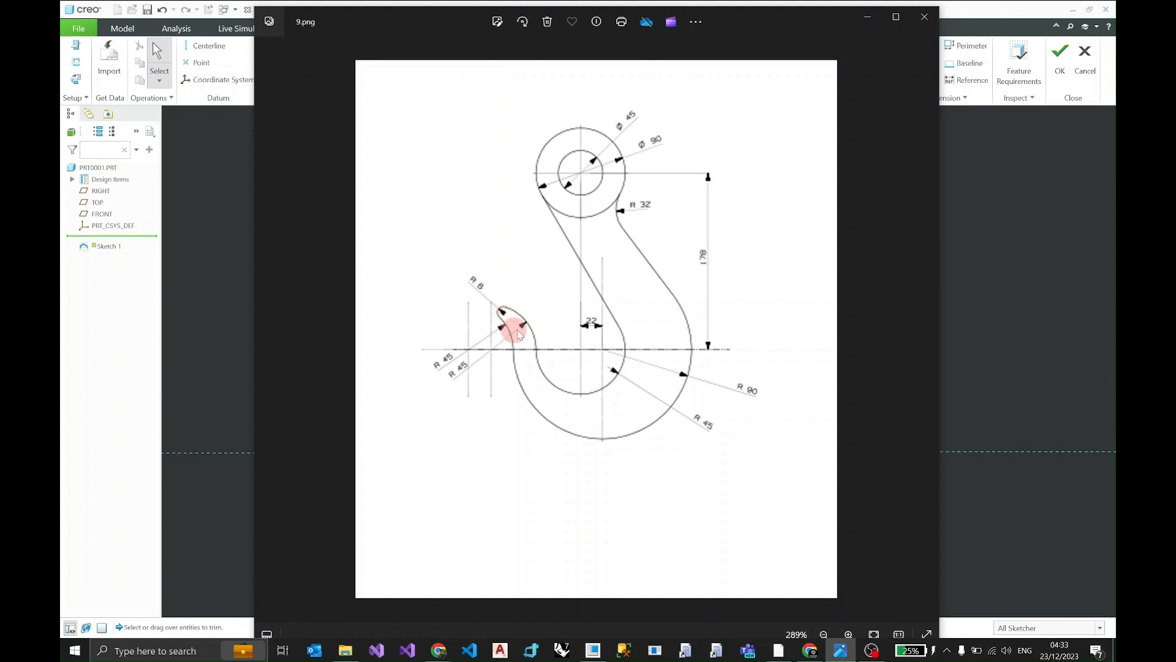
pyautogui.scroll(-1, 501, 334)
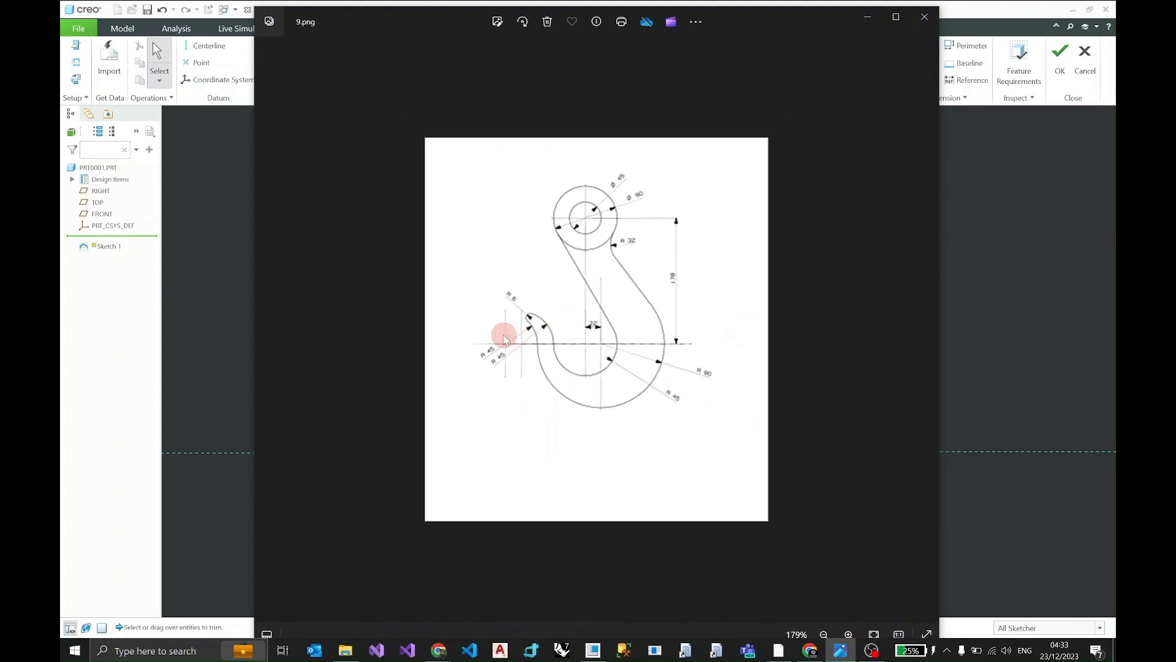
pyautogui.scroll(1, 504, 337)
pyautogui.scroll(1, 503, 337)
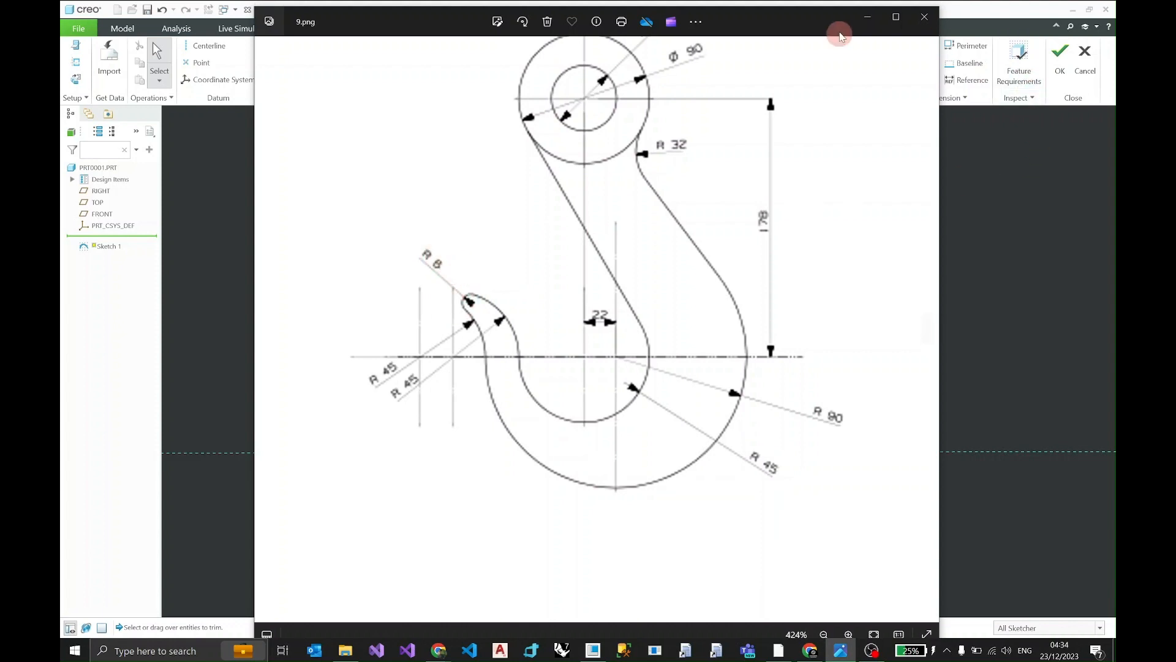
pyautogui.click(866, 17)
pyautogui.scroll(-3, 439, 462)
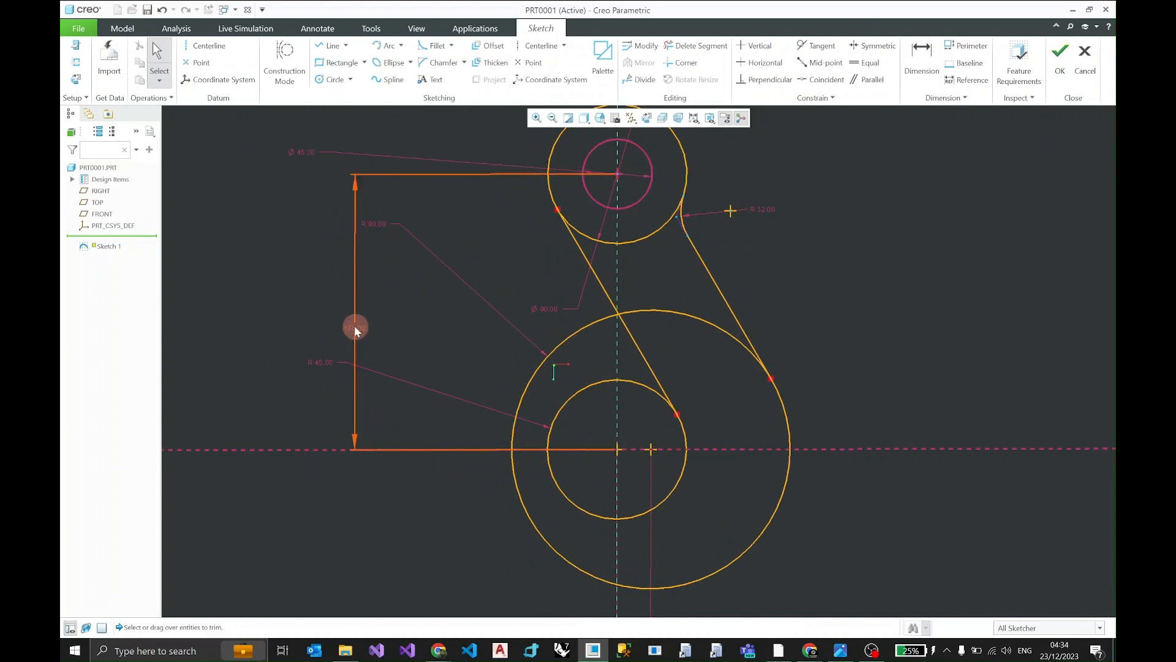
pyautogui.click(354, 328)
pyautogui.click(362, 287)
pyautogui.click(501, 325)
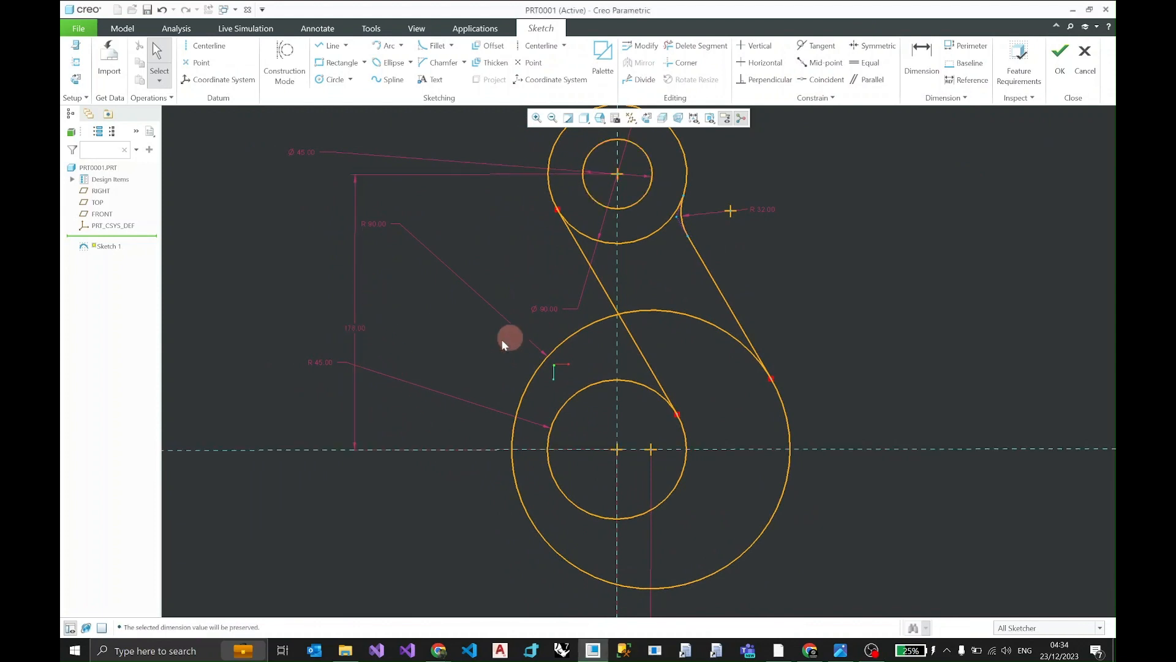
# Draw a circle about 96 in diameter centred on the horizontal axis, touching the lower outer circle's left side.
pyautogui.scroll(-2, 479, 348)
pyautogui.click(330, 79)
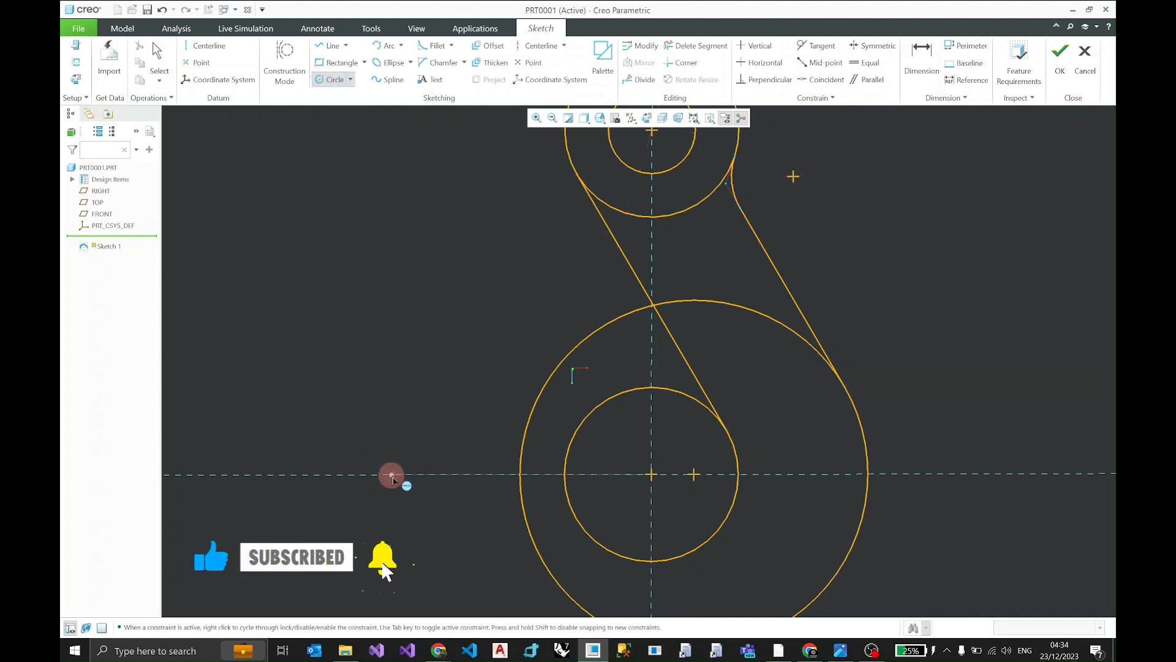
pyautogui.moveTo(427, 476); pyautogui.dragTo(519, 477)
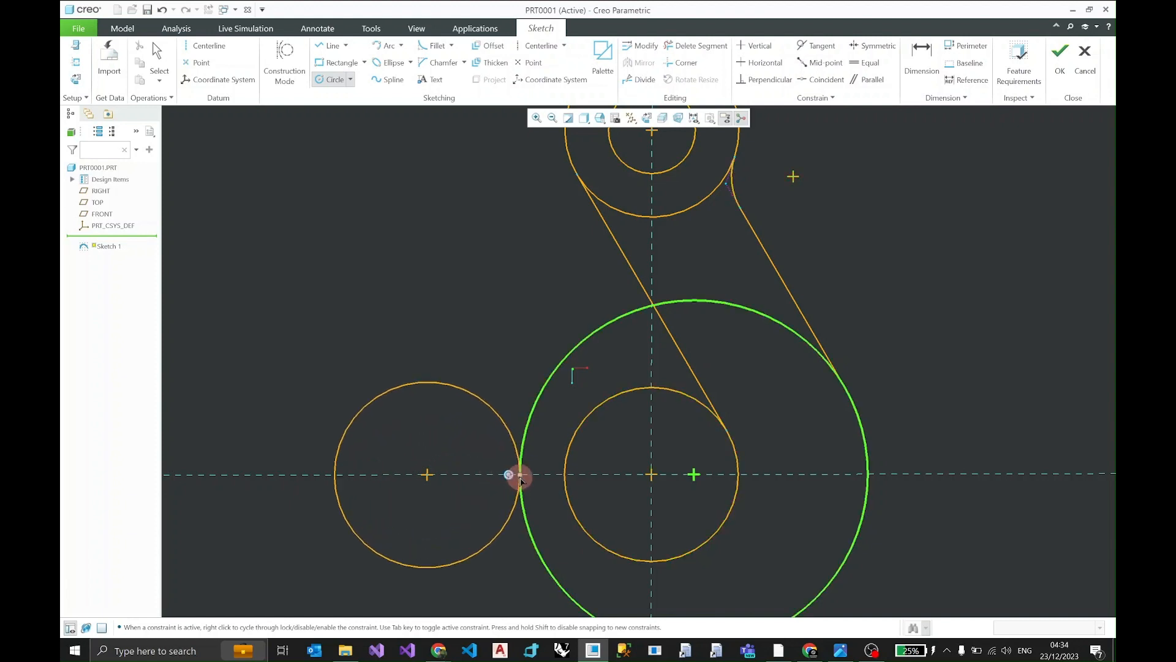
pyautogui.moveTo(519, 477); pyautogui.dragTo(518, 473)
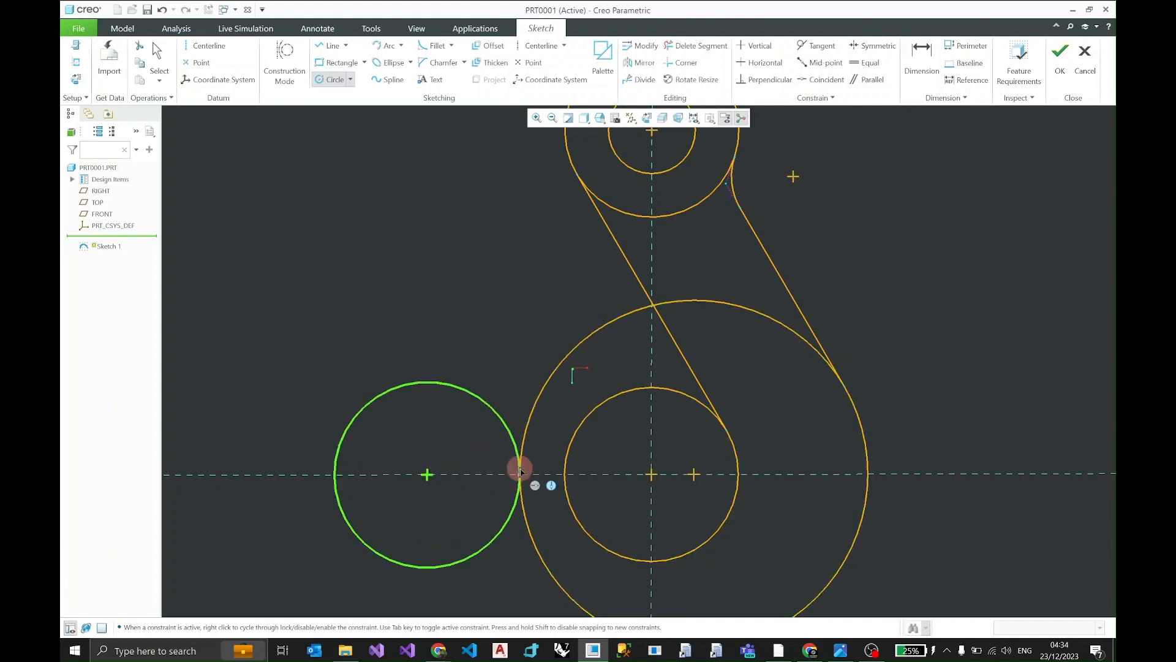
pyautogui.middleClick(512, 398)
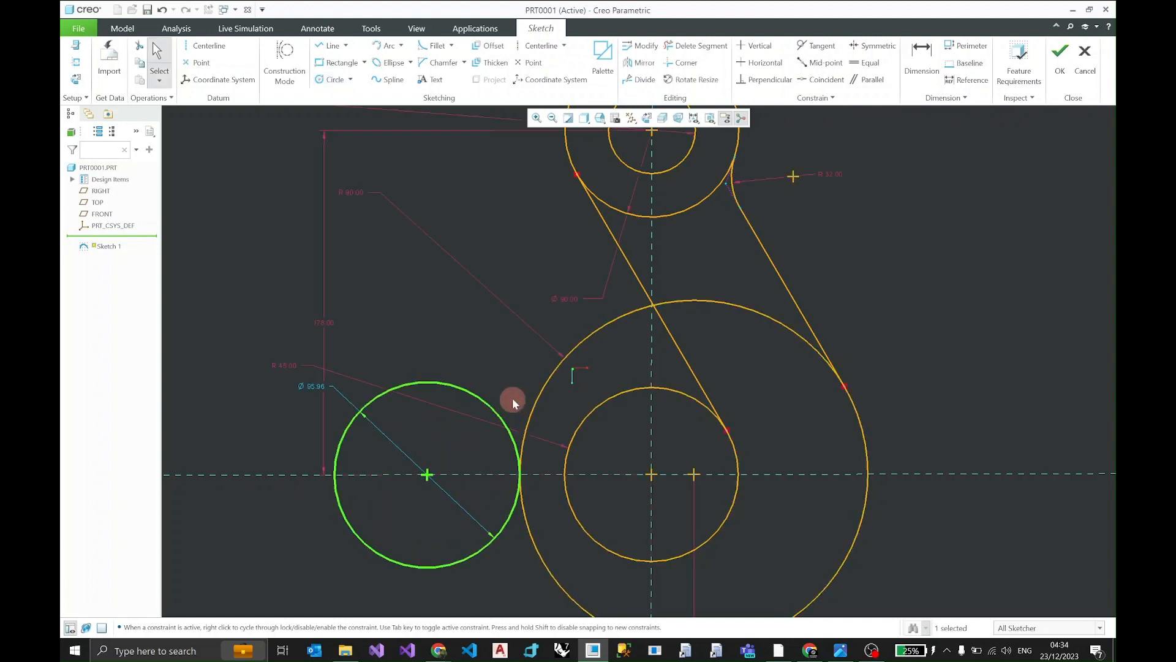
# Convert the new left circle's diameter dimension to a radius of 45 and lock it.
pyautogui.click(313, 386)
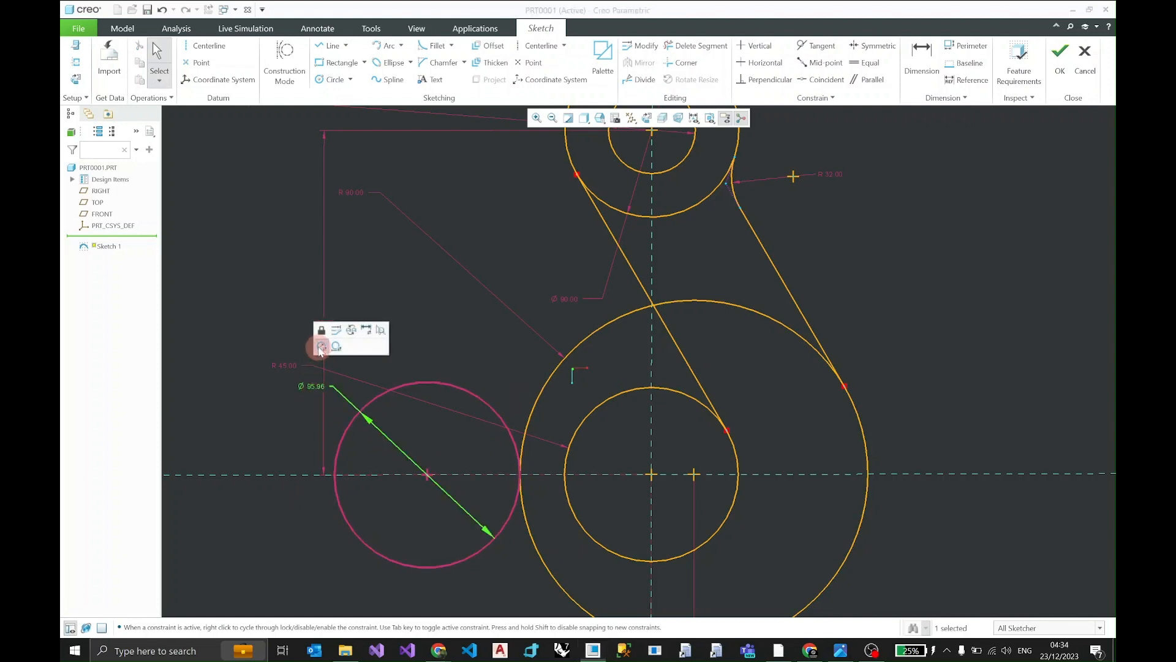
pyautogui.click(319, 346)
pyautogui.write('45')
pyautogui.press('Return')
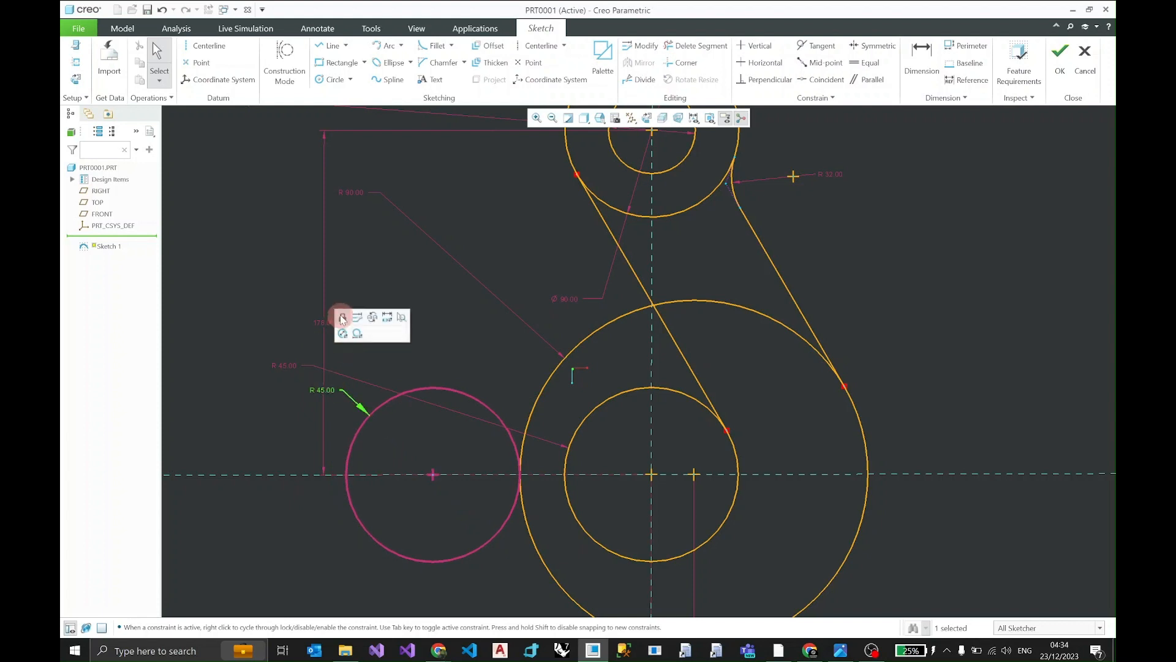
pyautogui.click(337, 315)
# Check the hook tip in the reference drawing, and draw a circle about 91 in diameter centred on the horizontal axis, touching the lower inner circle's left side.
pyautogui.click(840, 650)
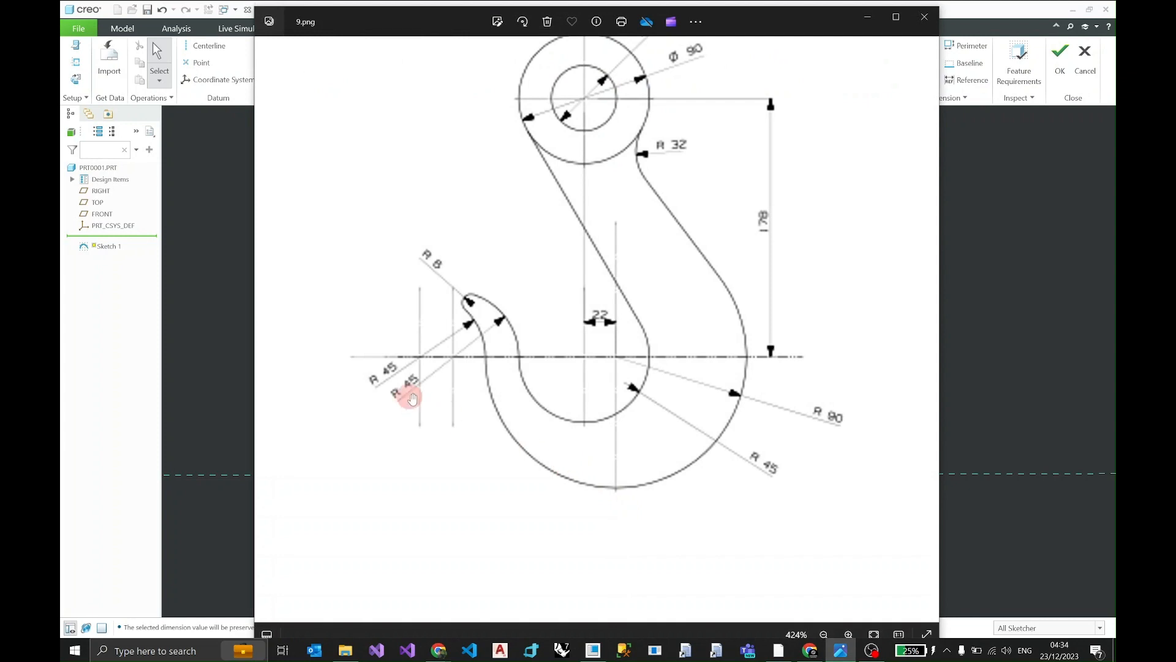
pyautogui.click(866, 18)
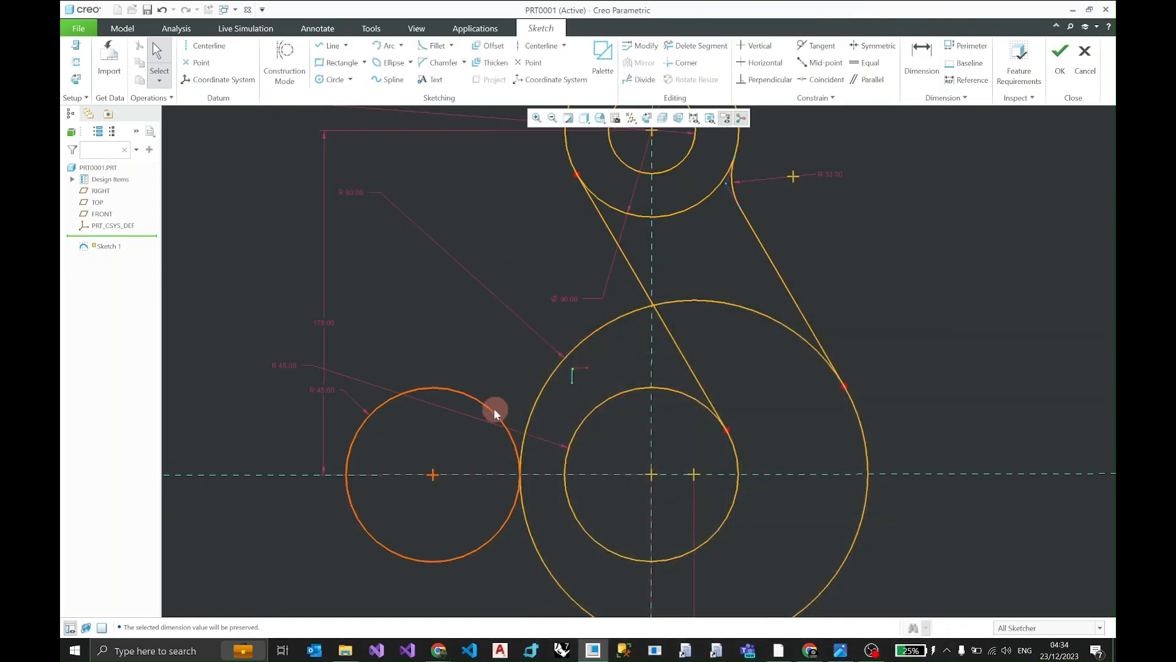
pyautogui.click(335, 79)
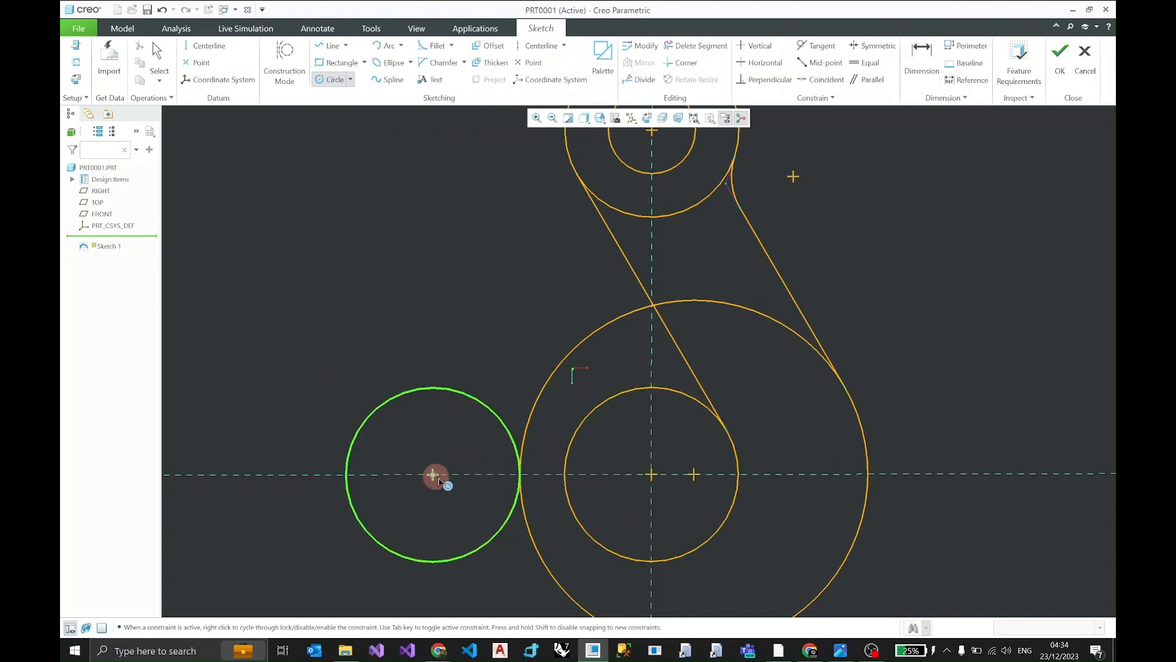
pyautogui.click(476, 475)
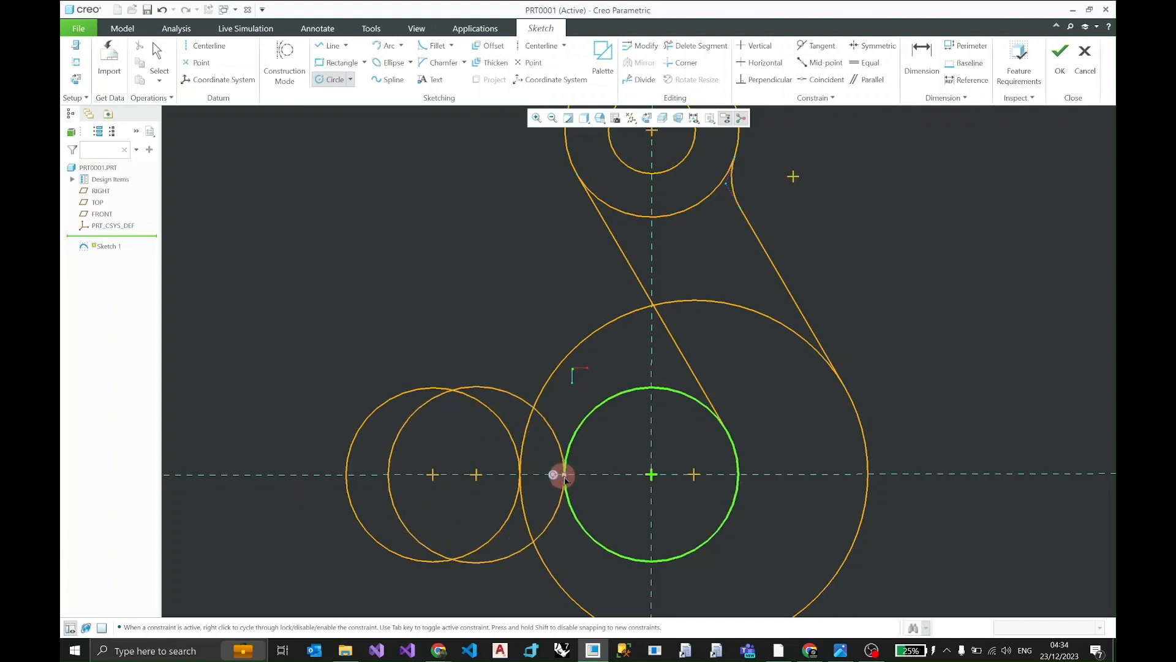
pyautogui.click(564, 475)
pyautogui.middleClick(573, 402)
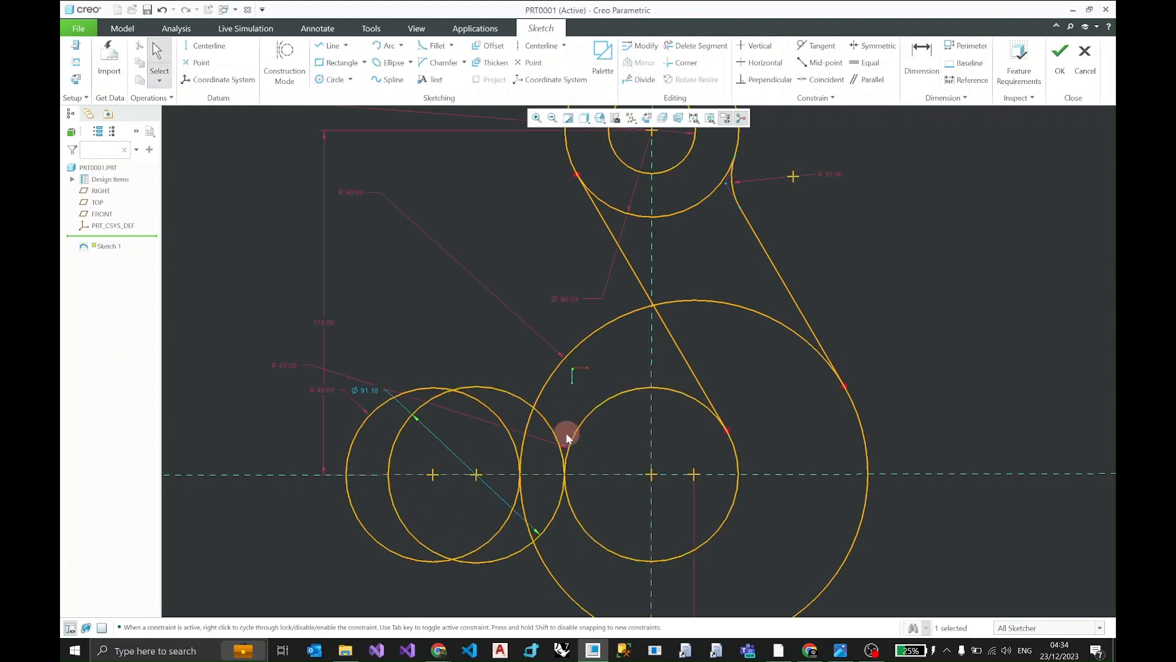
# Convert the second hook-tip circle's diameter dimension to a radius of 45 and lock it.
pyautogui.click(364, 389)
pyautogui.click(379, 345)
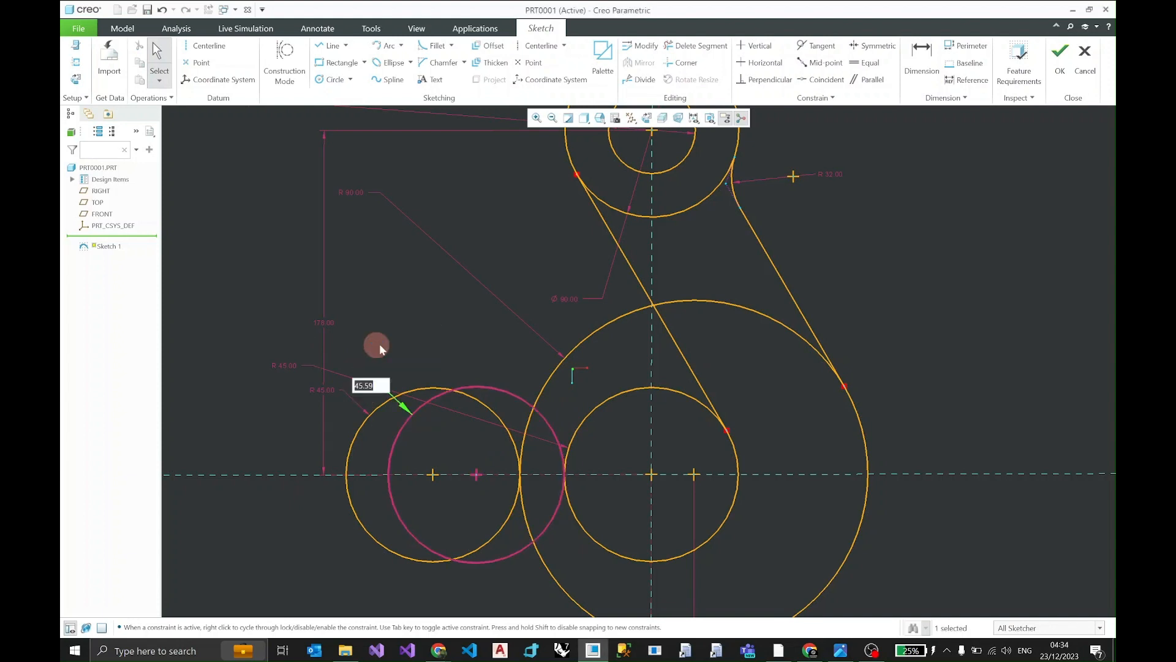
pyautogui.write('45')
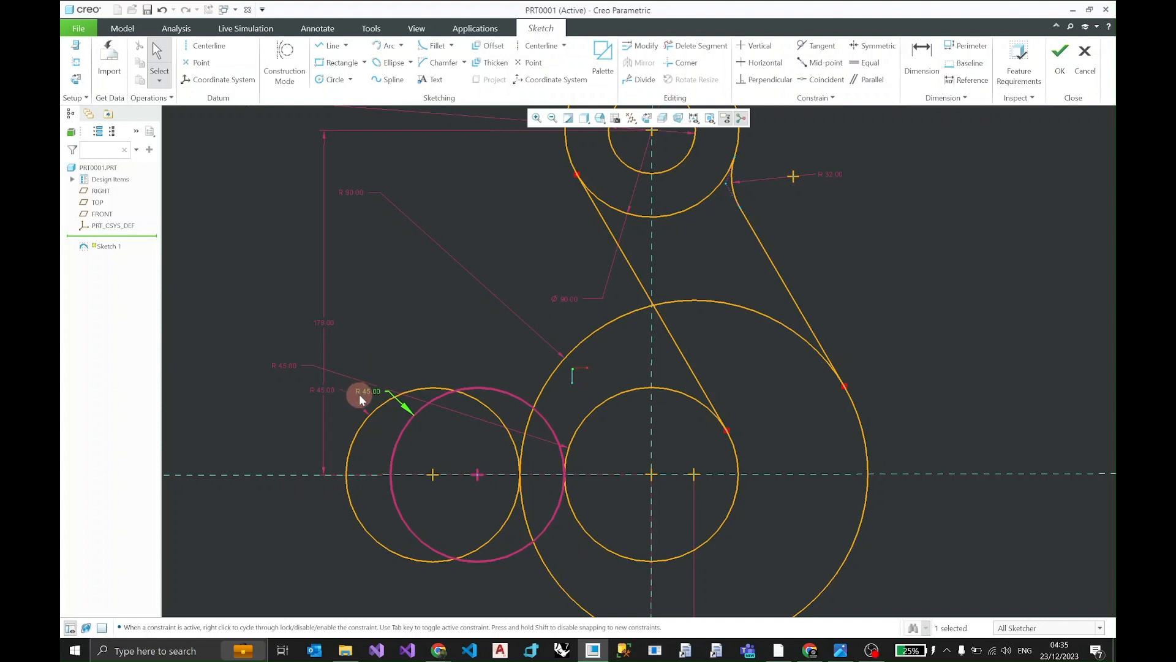
pyautogui.click(369, 381)
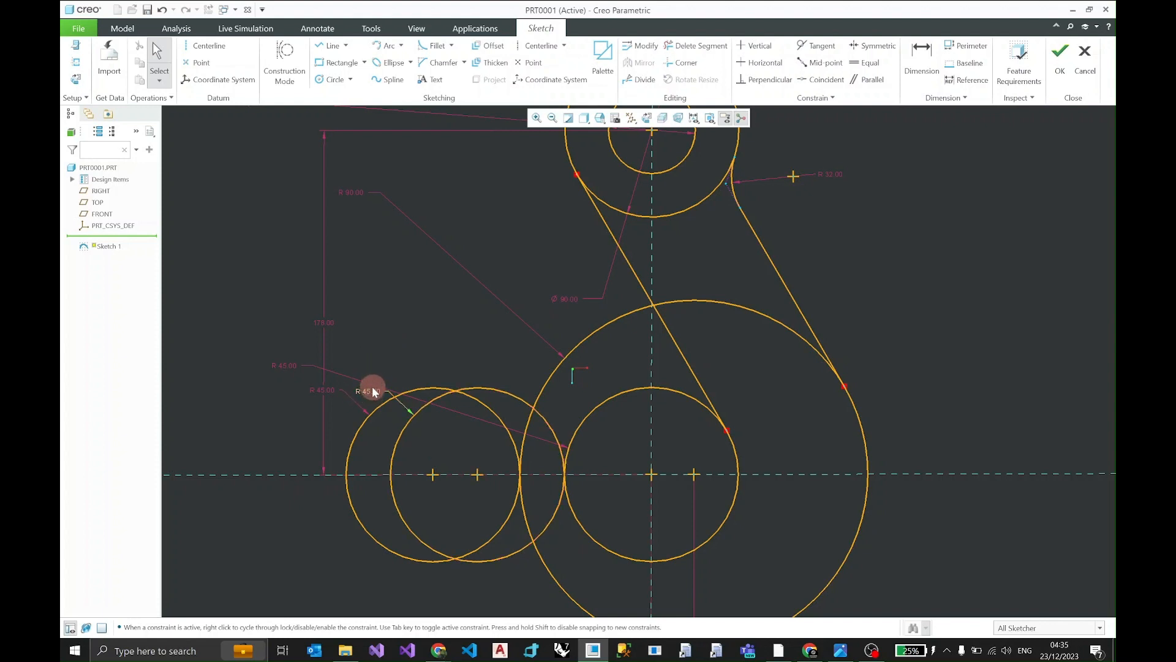
pyautogui.click(373, 391)
pyautogui.click(381, 342)
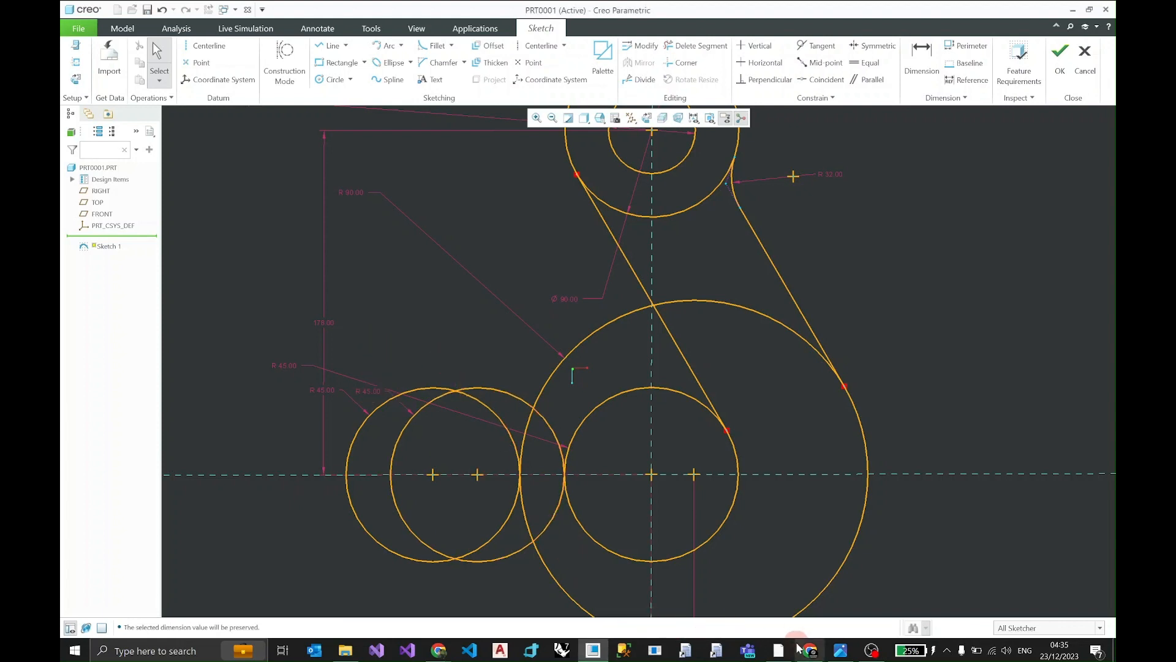
# Check the tip rounding in the reference drawing, and draw a circle about 13.6 in diameter between the two hook-tip circles' upper right arcs.
pyautogui.click(839, 650)
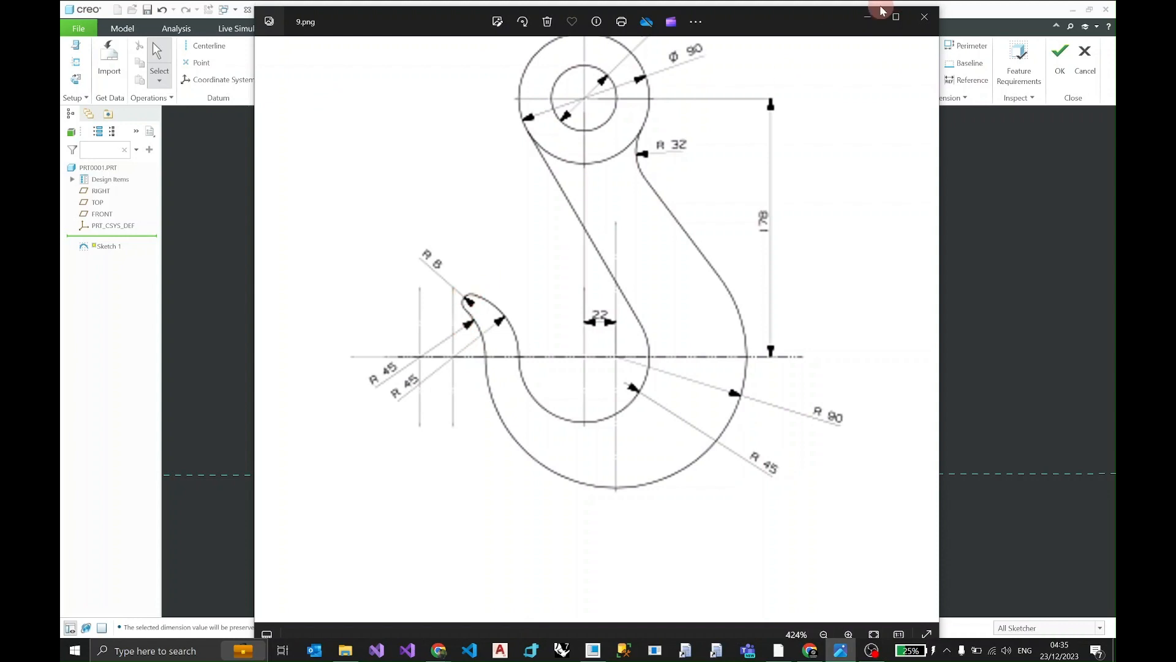
pyautogui.click(867, 17)
pyautogui.scroll(2, 531, 435)
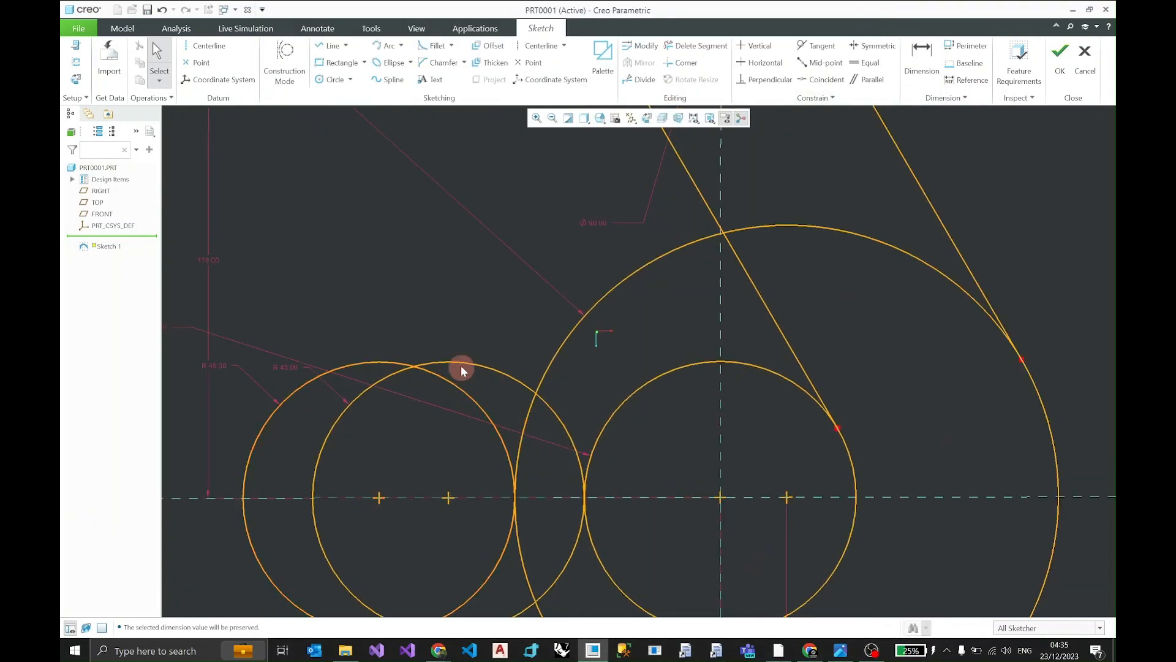
pyautogui.click(334, 82)
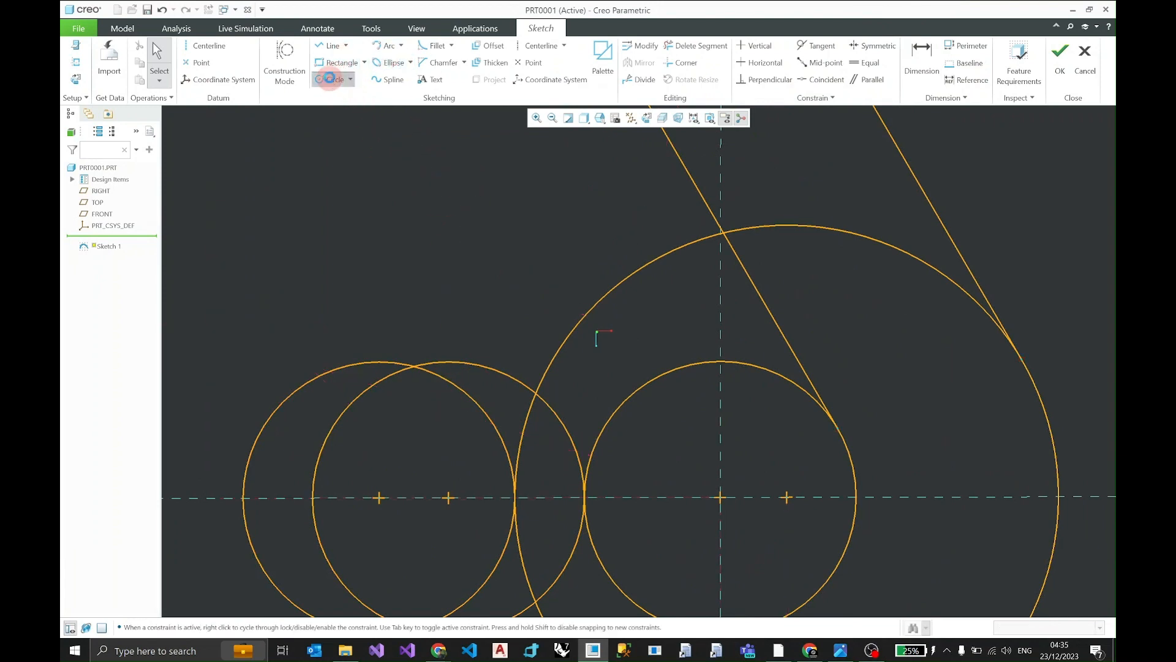
pyautogui.click(493, 390)
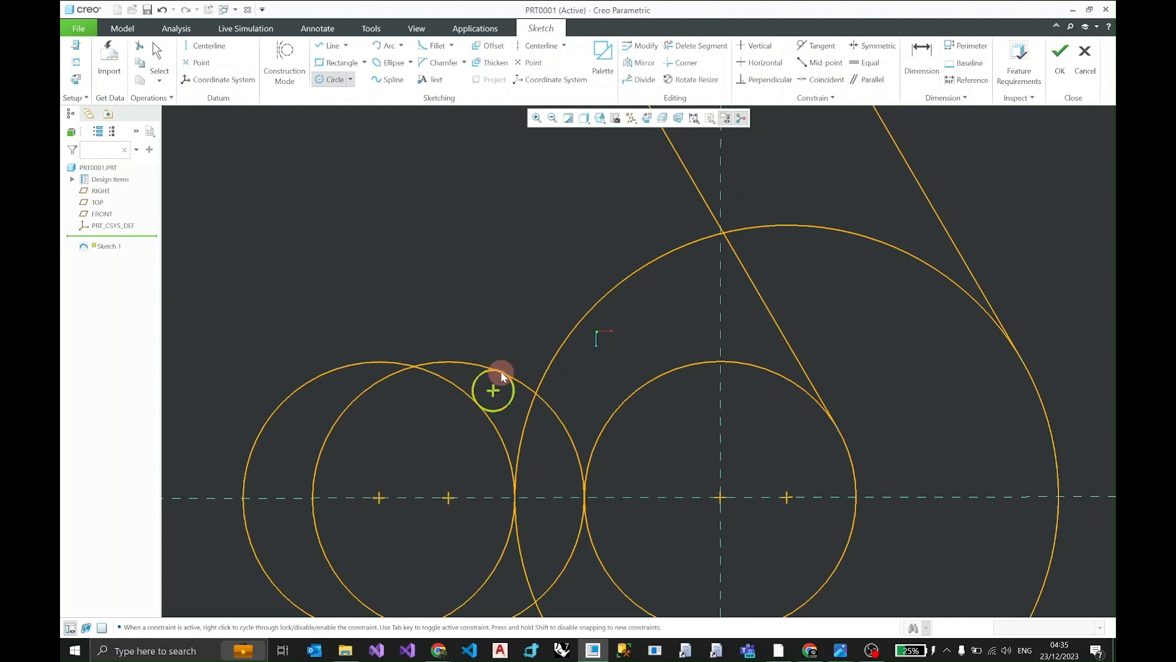
pyautogui.click(501, 373)
pyautogui.middleClick(501, 374)
pyautogui.scroll(-3, 502, 376)
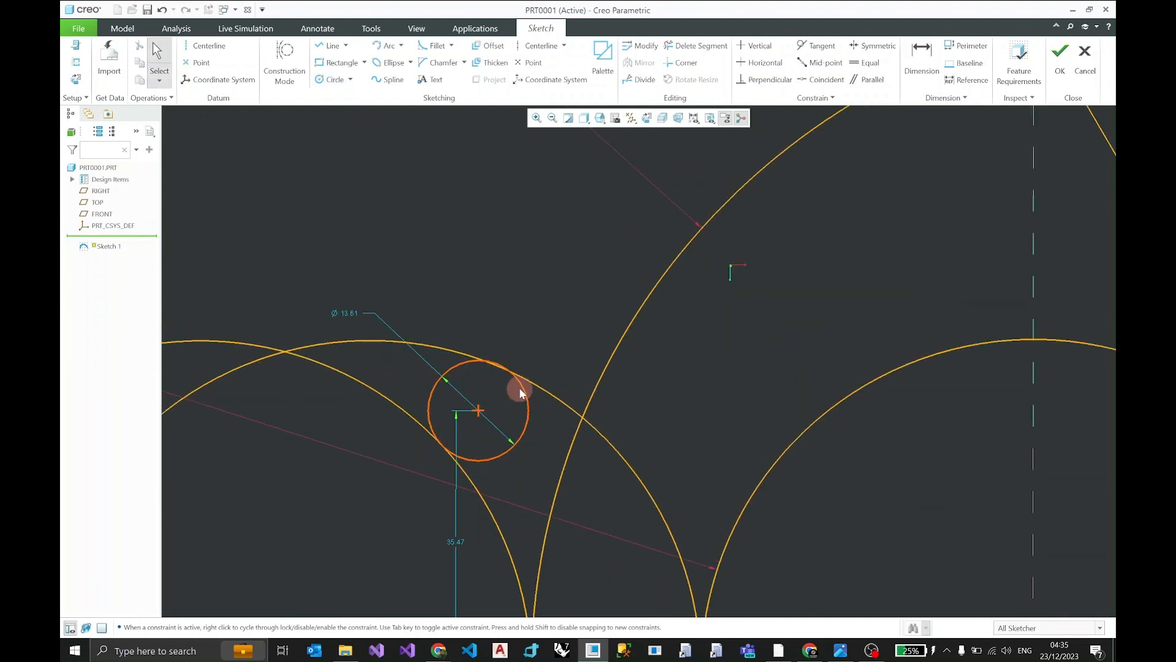
# Make the small tip circle tangent to the right-hand hook-tip circle.
pyautogui.click(509, 382)
pyautogui.keyDown('ctrl'); pyautogui.click(534, 381); pyautogui.keyUp('ctrl')
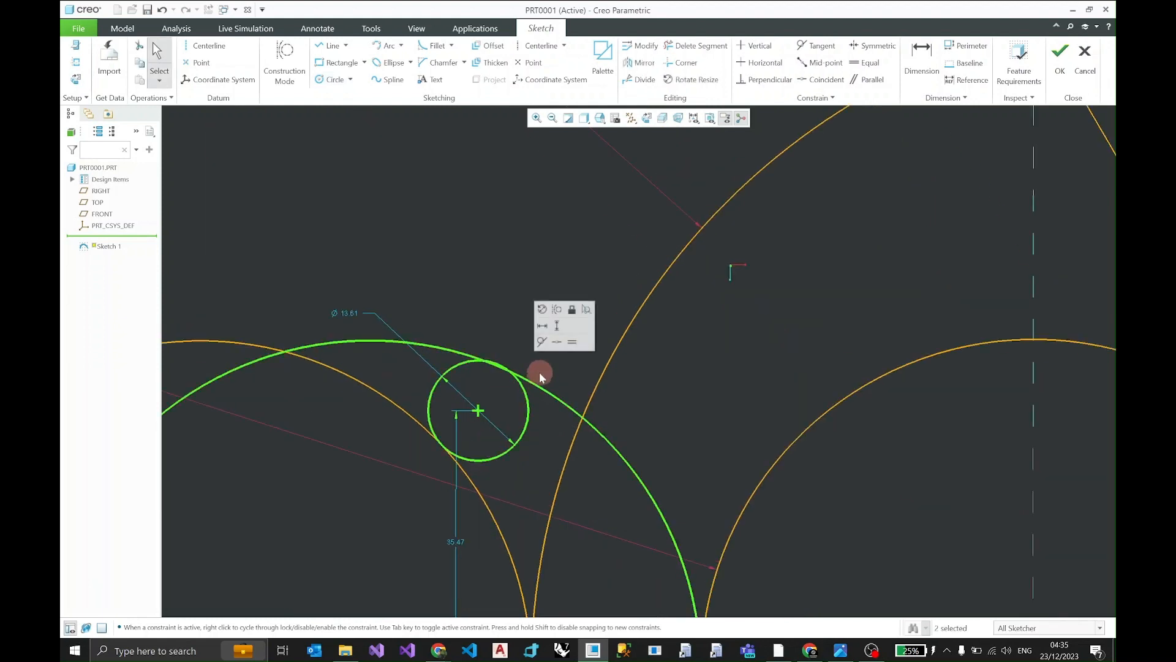
pyautogui.click(540, 338)
pyautogui.click(365, 301)
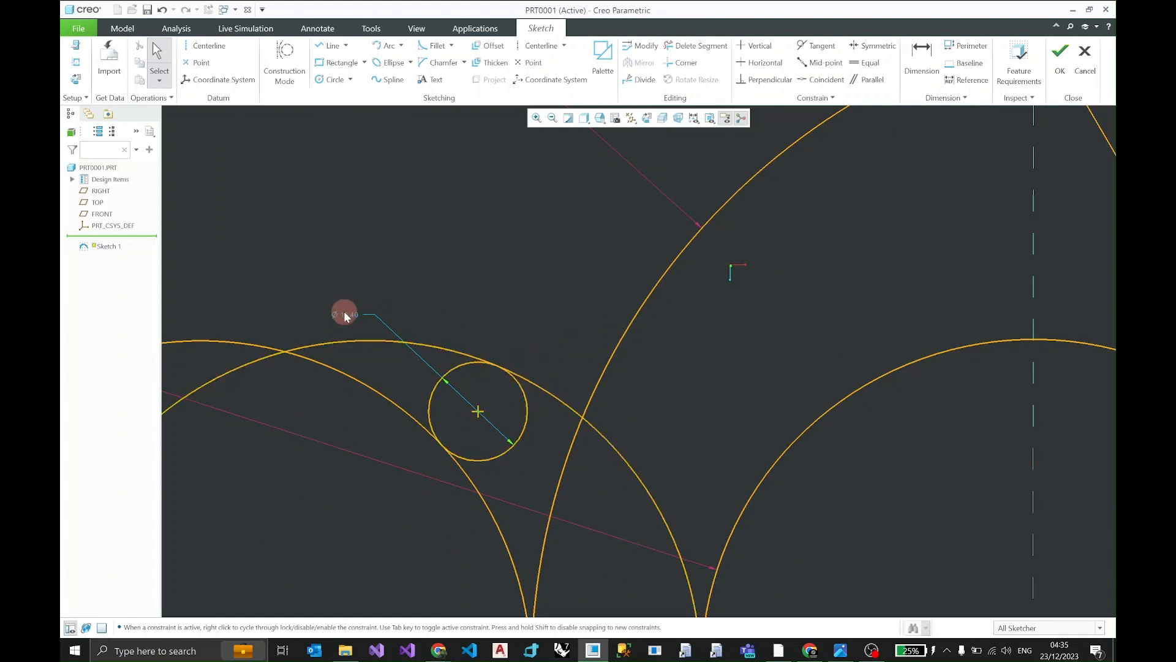
# Convert the small tip circle's dimension to a radius of 8, move its text clear of the arcs, and lock it.
pyautogui.click(344, 314)
pyautogui.click(837, 651)
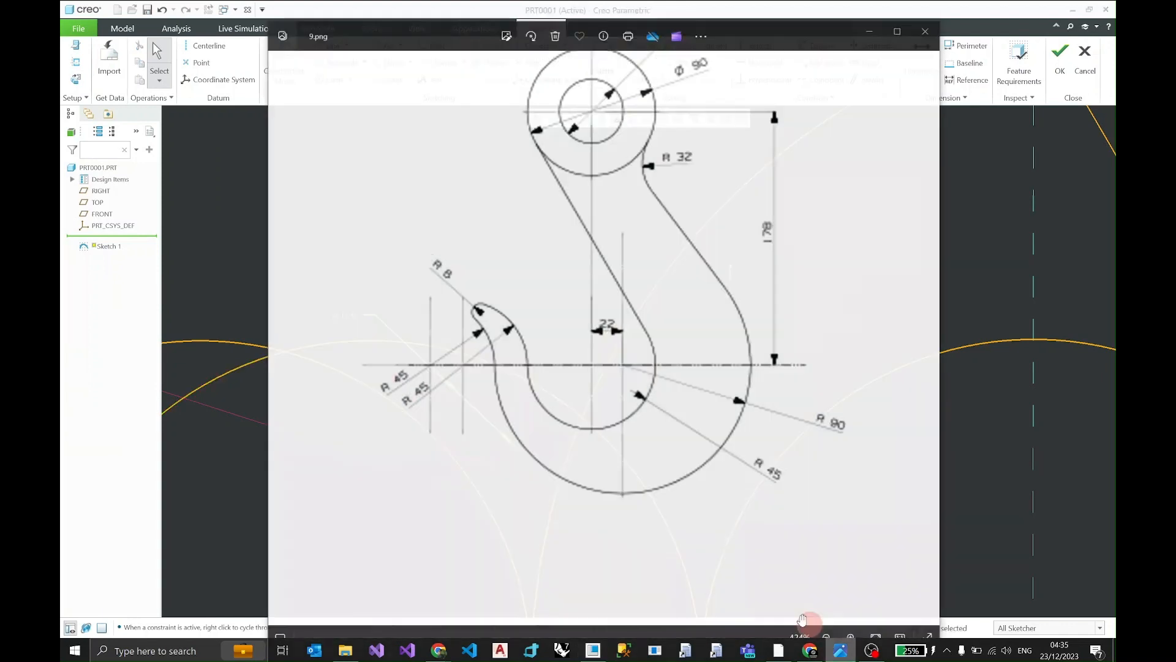
pyautogui.click(860, 19)
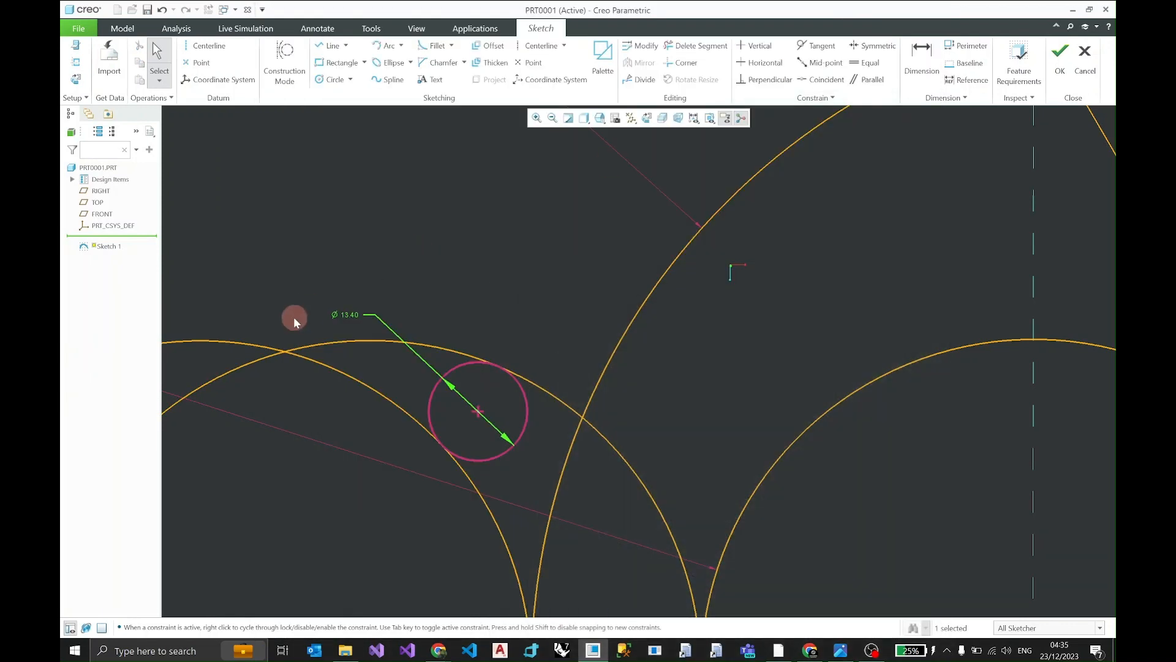
pyautogui.doubleClick(340, 314)
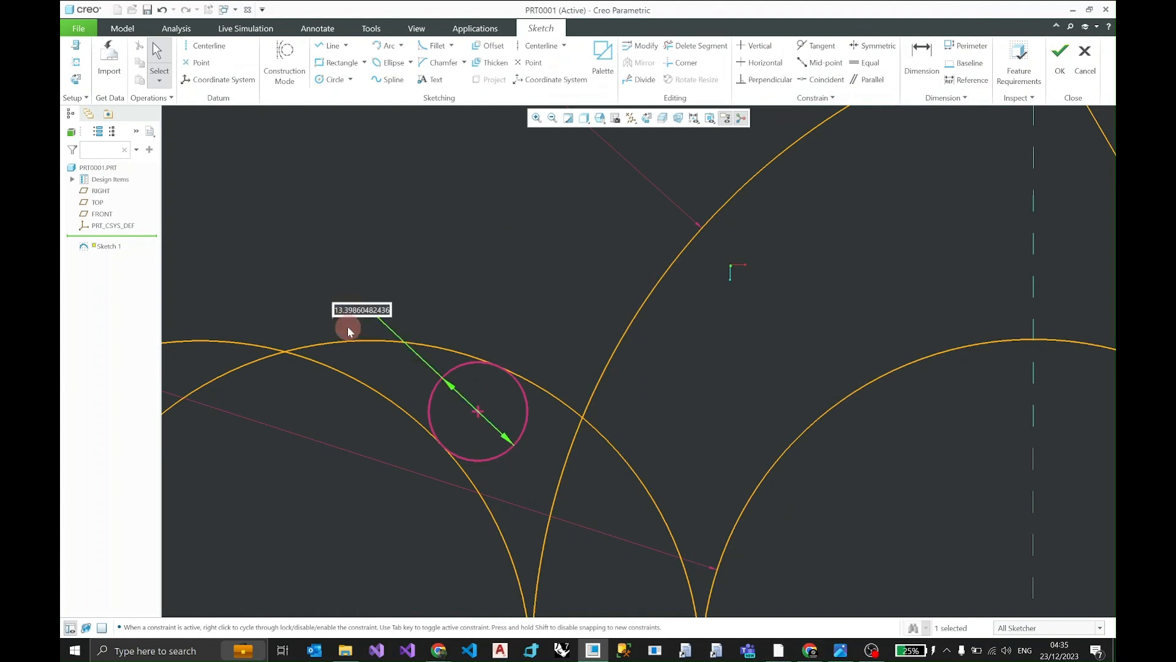
pyautogui.click(347, 326)
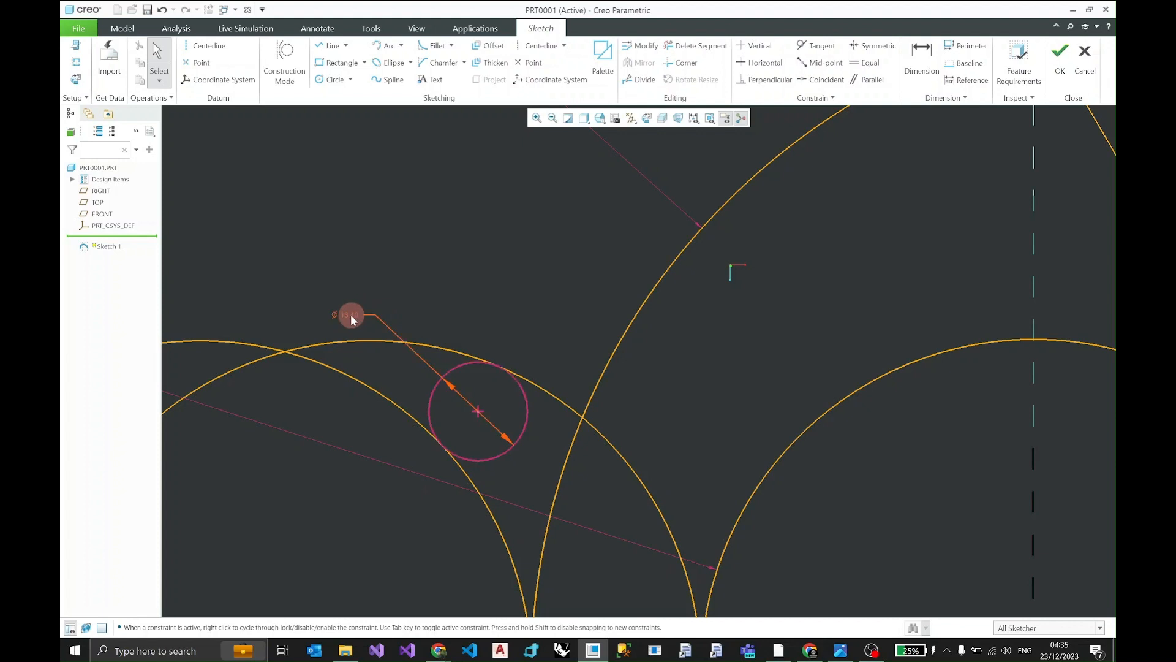
pyautogui.click(351, 318)
pyautogui.click(360, 271)
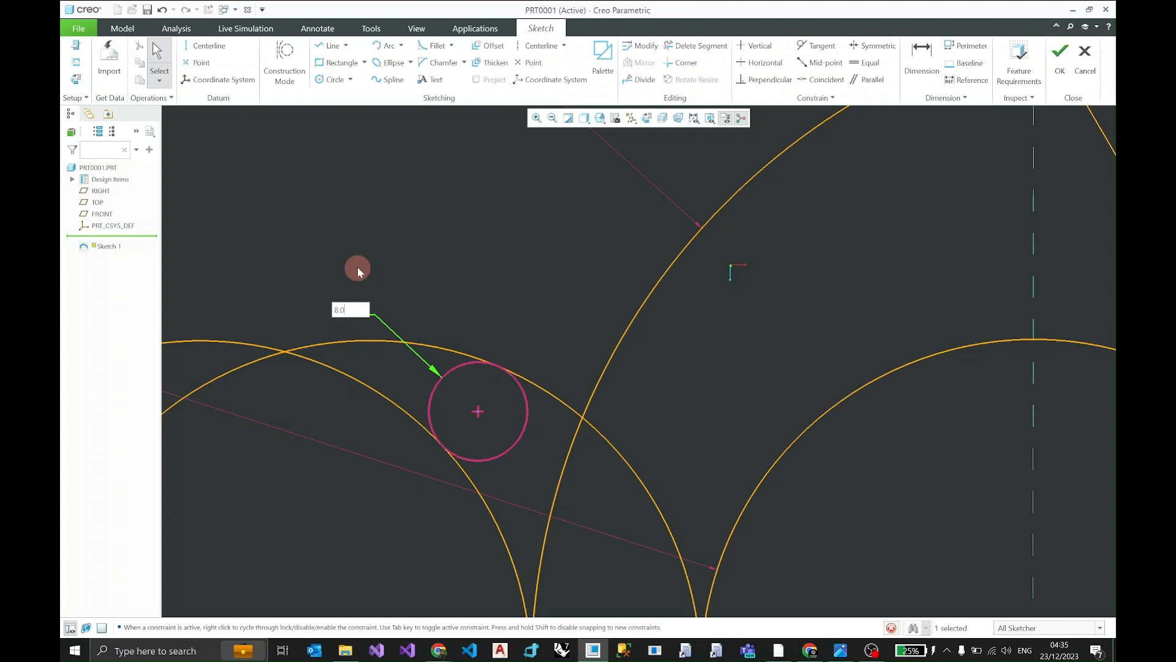
pyautogui.press('Return')
pyautogui.click(383, 335)
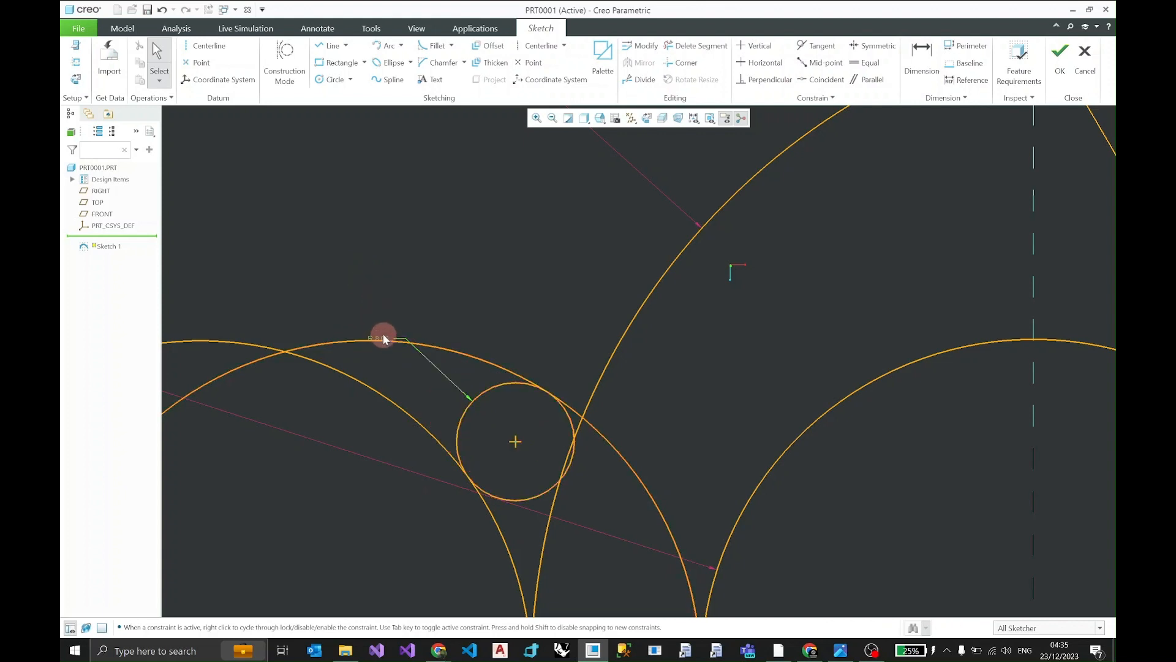
pyautogui.moveTo(384, 335); pyautogui.dragTo(386, 285)
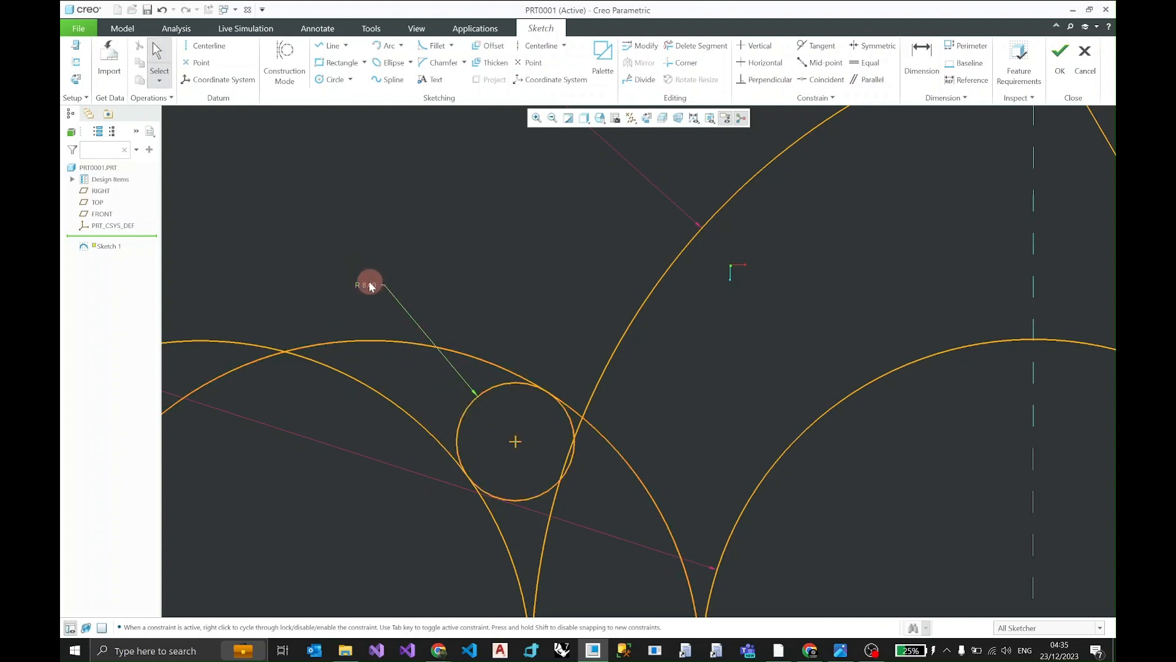
pyautogui.click(433, 271)
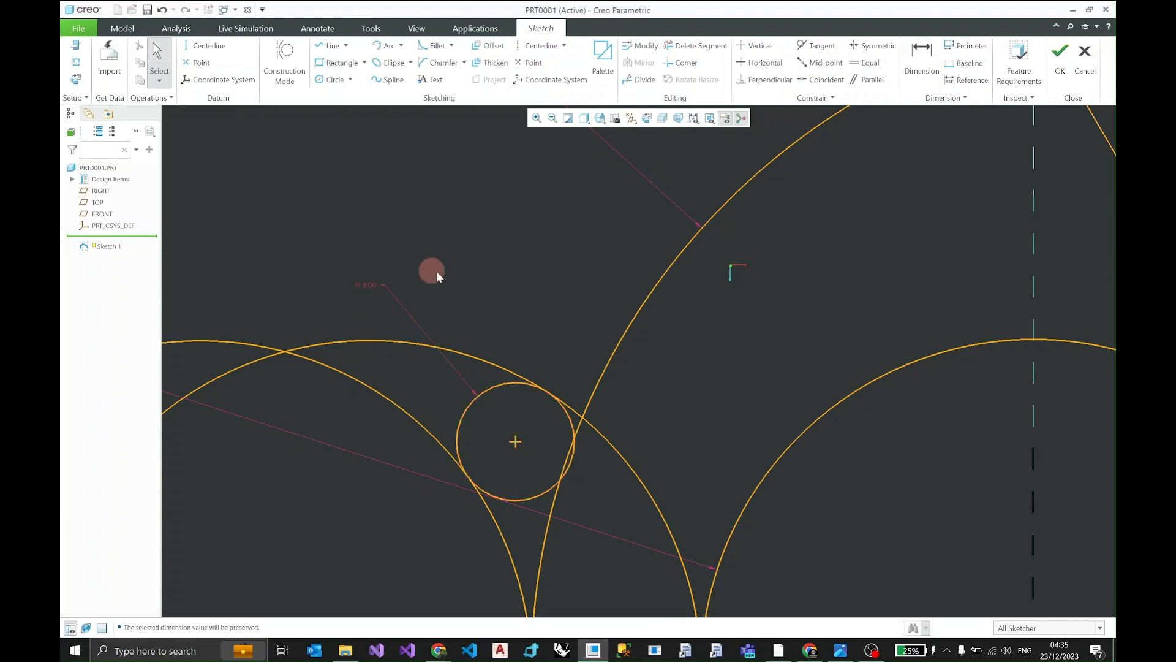
# Trim the upper, left and lower arcs of the two R 45 hook-tip circles, keeping their right arcs up to the small circle.
pyautogui.scroll(1, 480, 338)
pyautogui.scroll(-2, 485, 340)
pyautogui.scroll(5, 524, 362)
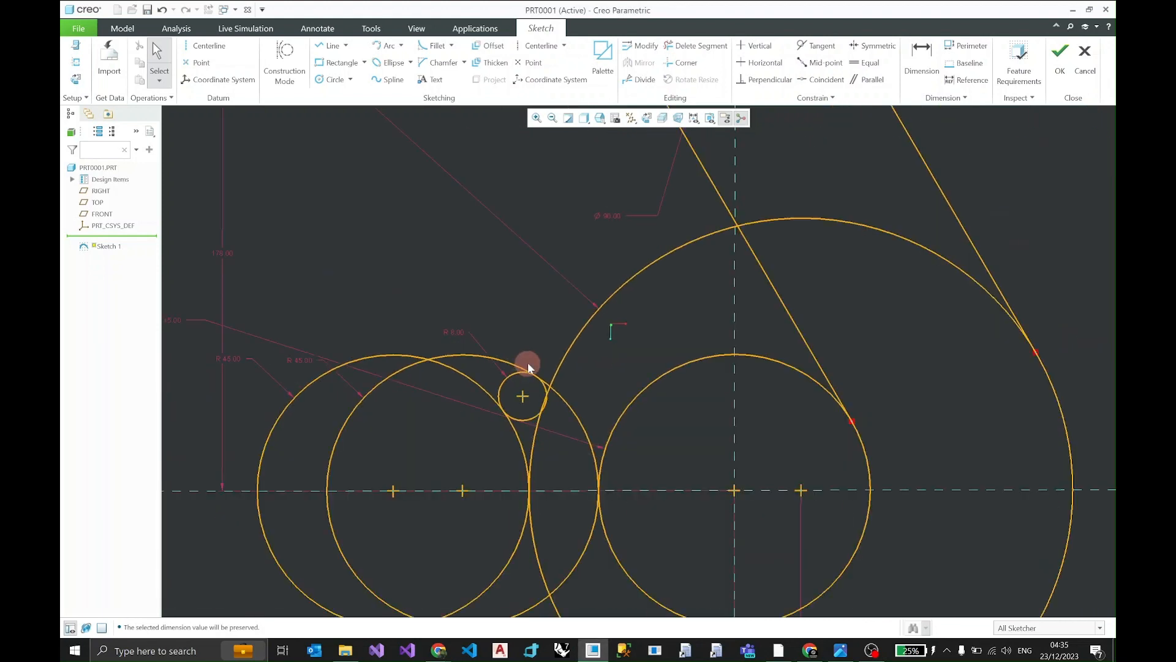
pyautogui.scroll(5, 527, 362)
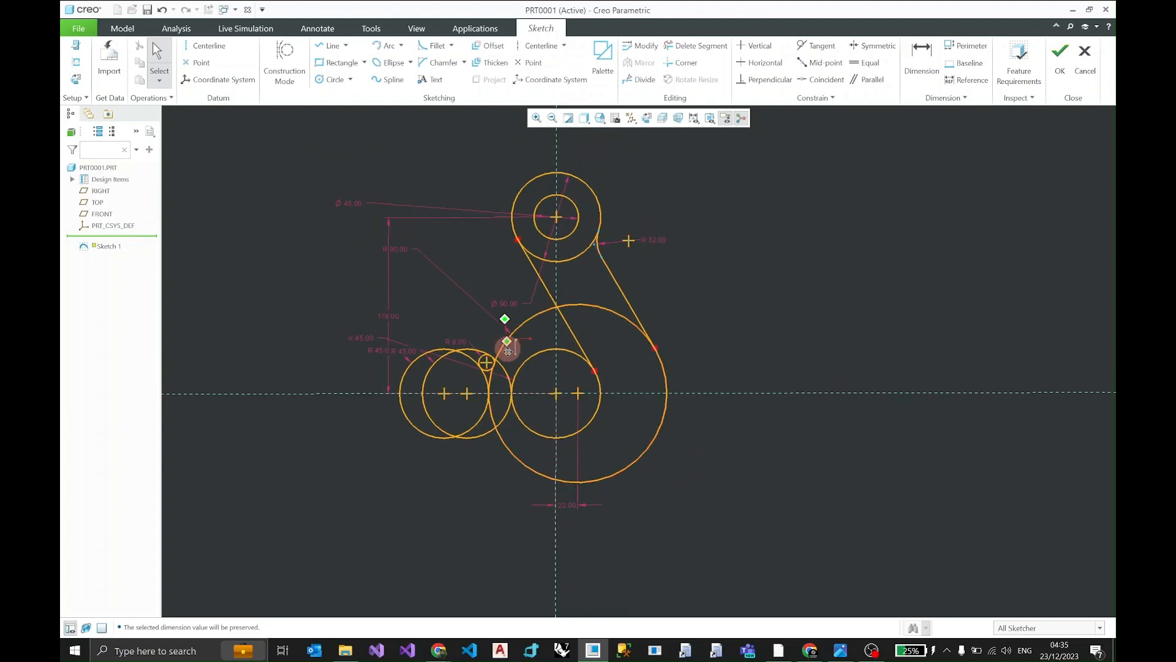
pyautogui.scroll(-2, 509, 366)
pyautogui.scroll(-8, 469, 372)
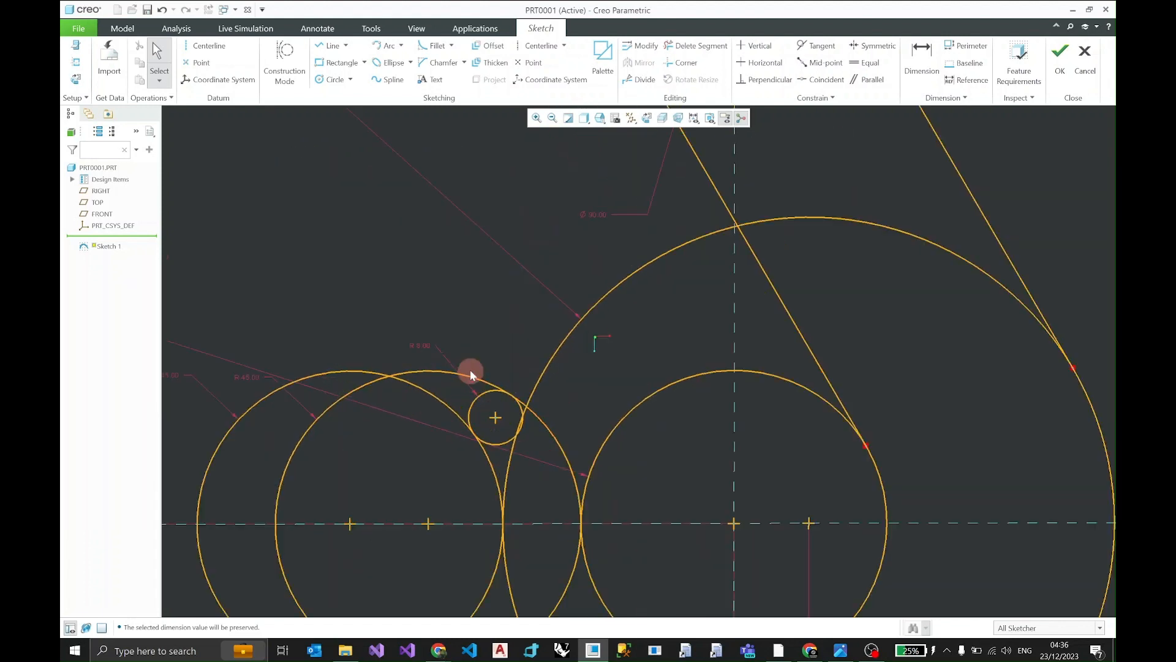
pyautogui.scroll(8, 503, 384)
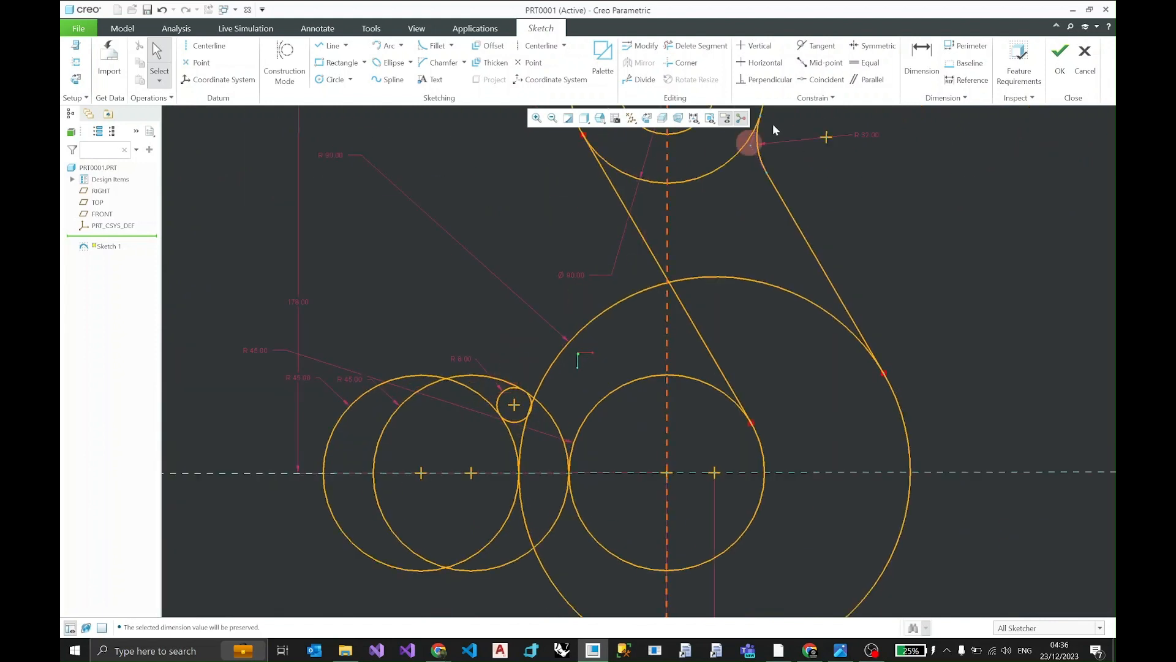
pyautogui.click(696, 45)
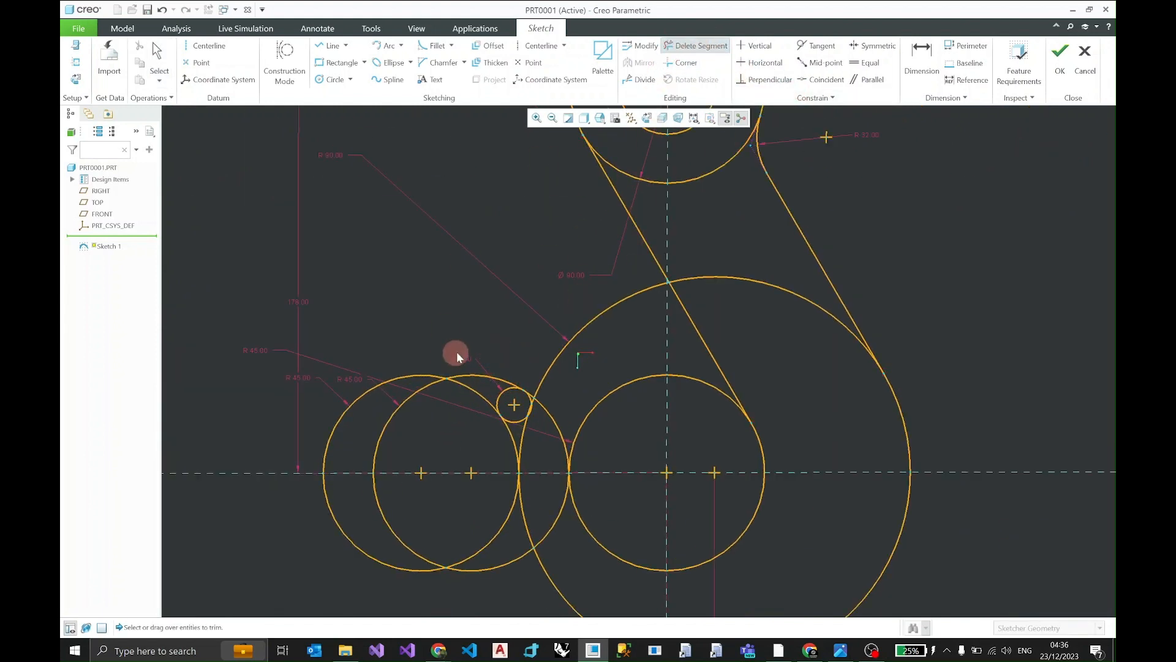
pyautogui.moveTo(475, 350); pyautogui.dragTo(451, 435)
pyautogui.moveTo(406, 362); pyautogui.dragTo(427, 446)
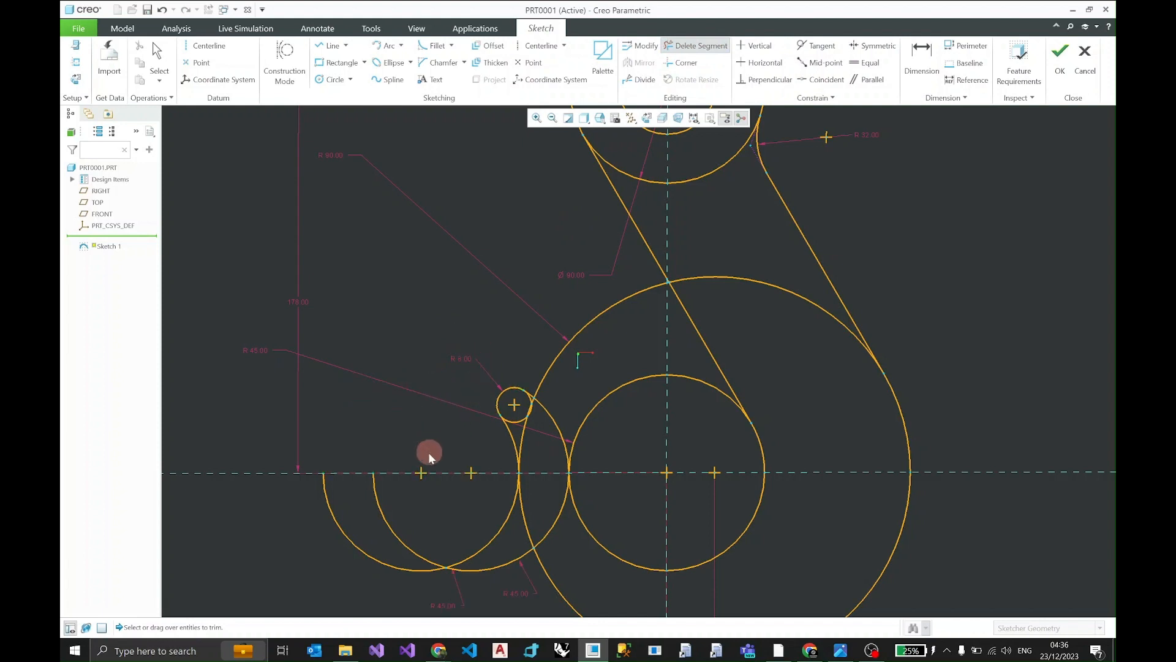
pyautogui.moveTo(421, 528)
pyautogui.mouseDown()
pyautogui.moveTo(362, 573)
pyautogui.moveTo(524, 566)
pyautogui.mouseUp()
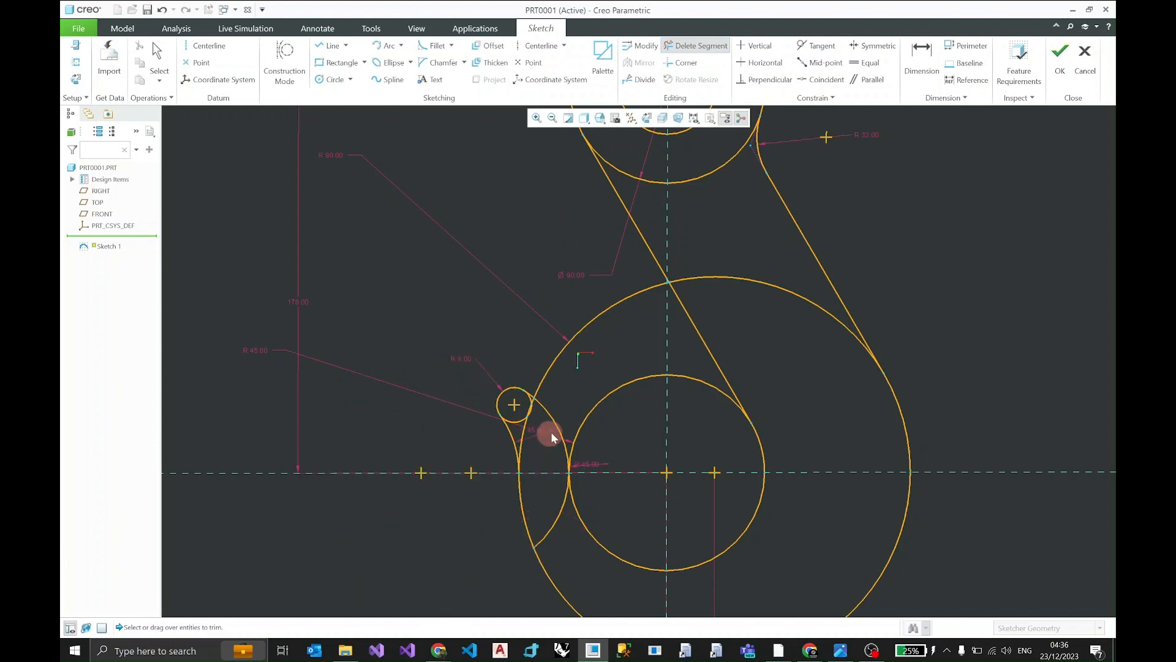
# Trim the small R 8 circle's lower and right arcs inside the hook tip, leaving only the rounded end.
pyautogui.scroll(-4, 513, 417)
pyautogui.click(524, 425)
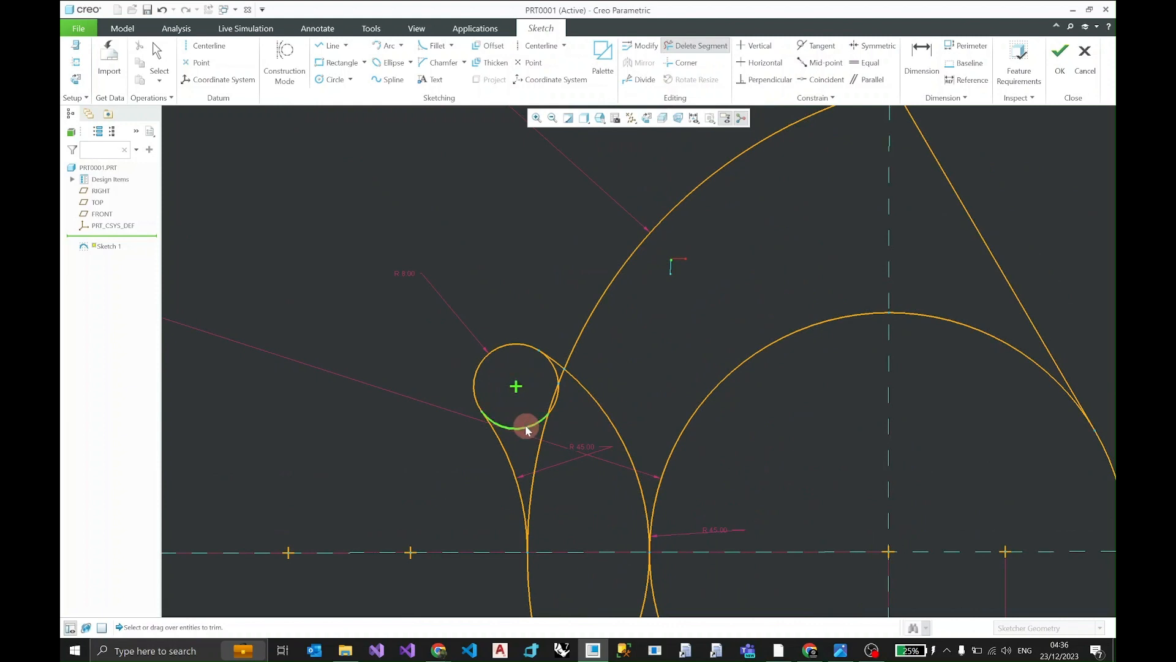
pyautogui.click(554, 386)
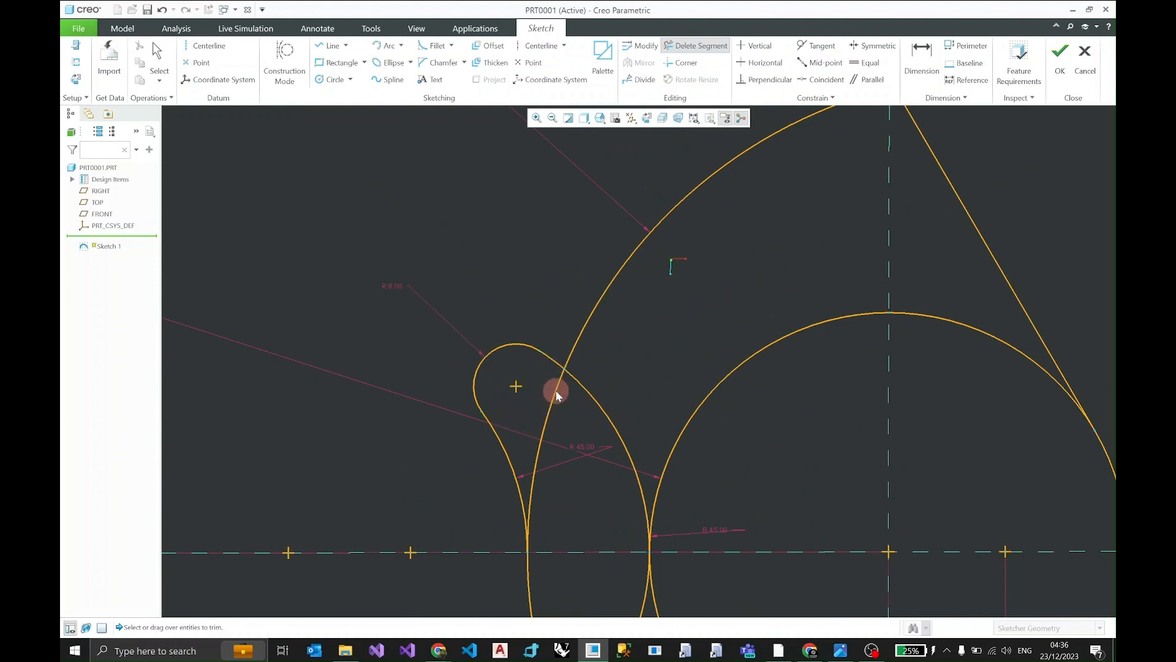
# Trim the large R 90 arc where it crosses the hook tip, and undo the extra trim of the tip's right-hand R 45 arc.
pyautogui.click(553, 394)
pyautogui.click(592, 399)
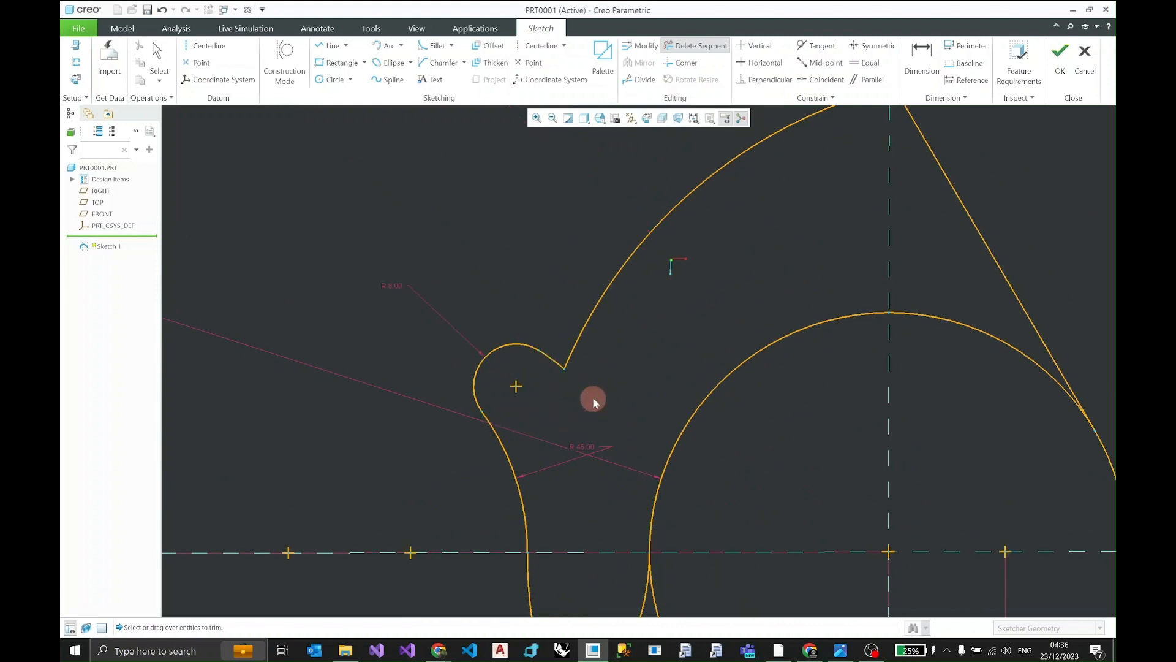
pyautogui.hotkey('ctrl', 'z')
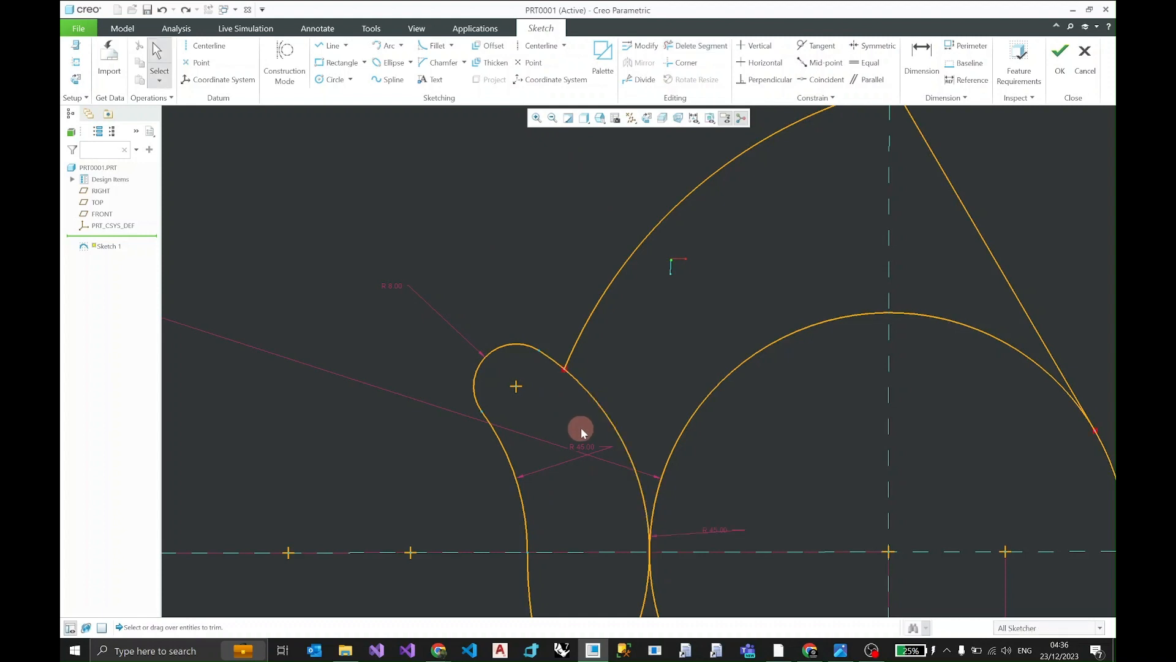
# Trim the lower part of the hook tip's right-hand R 45 arc, below the horizontal centerline.
pyautogui.keyDown('shift'); pyautogui.moveTo(590, 479); pyautogui.dragTo(550, 388, button='middle'); pyautogui.keyUp('shift')
pyautogui.scroll(-6, 549, 387)
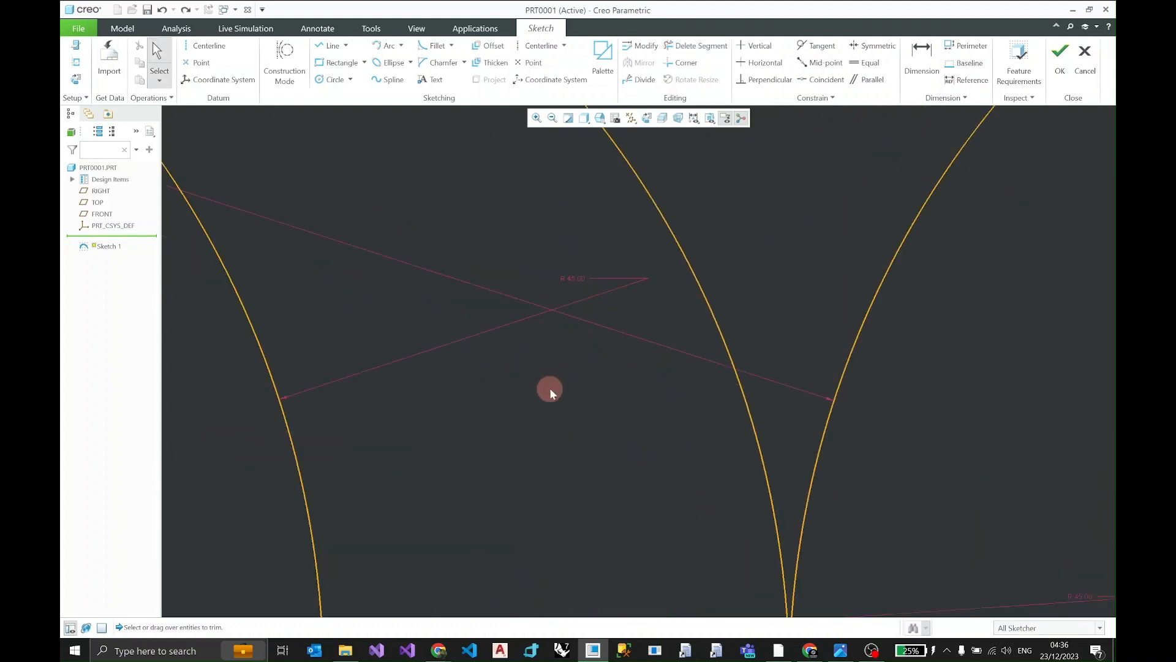
pyautogui.scroll(5, 569, 384)
pyautogui.scroll(-1, 581, 388)
pyautogui.scroll(4, 586, 447)
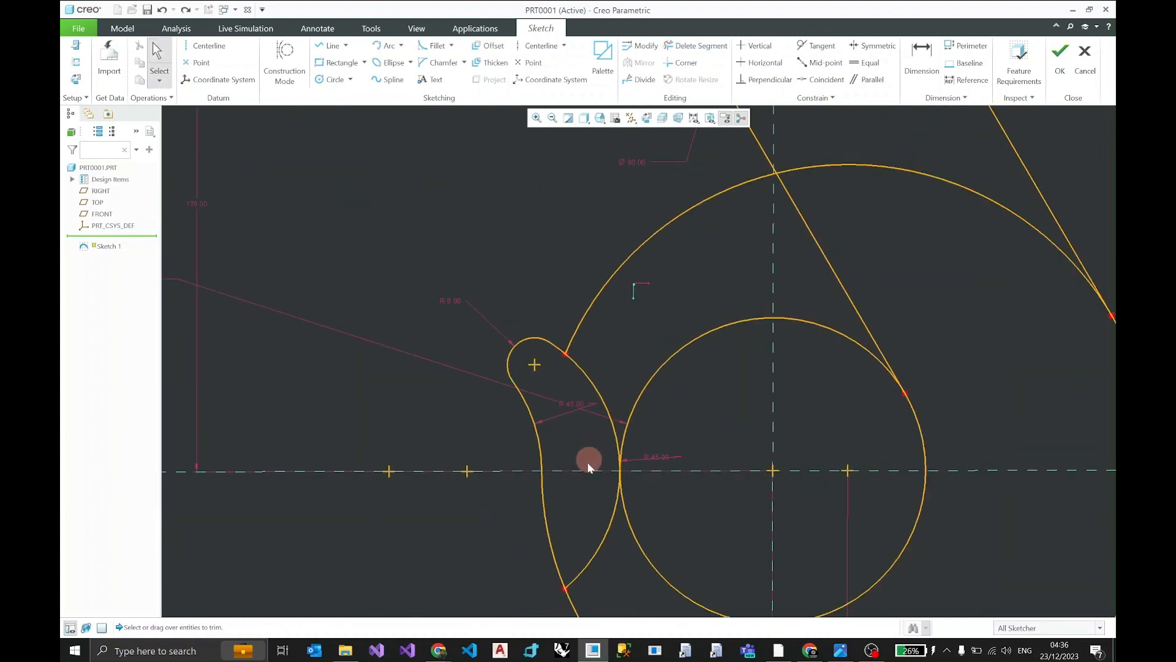
pyautogui.moveTo(559, 493)
pyautogui.keyDown('shift'); pyautogui.mouseDown(button='middle')
pyautogui.moveTo(552, 485)
pyautogui.moveTo(576, 494)
pyautogui.mouseUp(button='middle'); pyautogui.keyUp('shift')
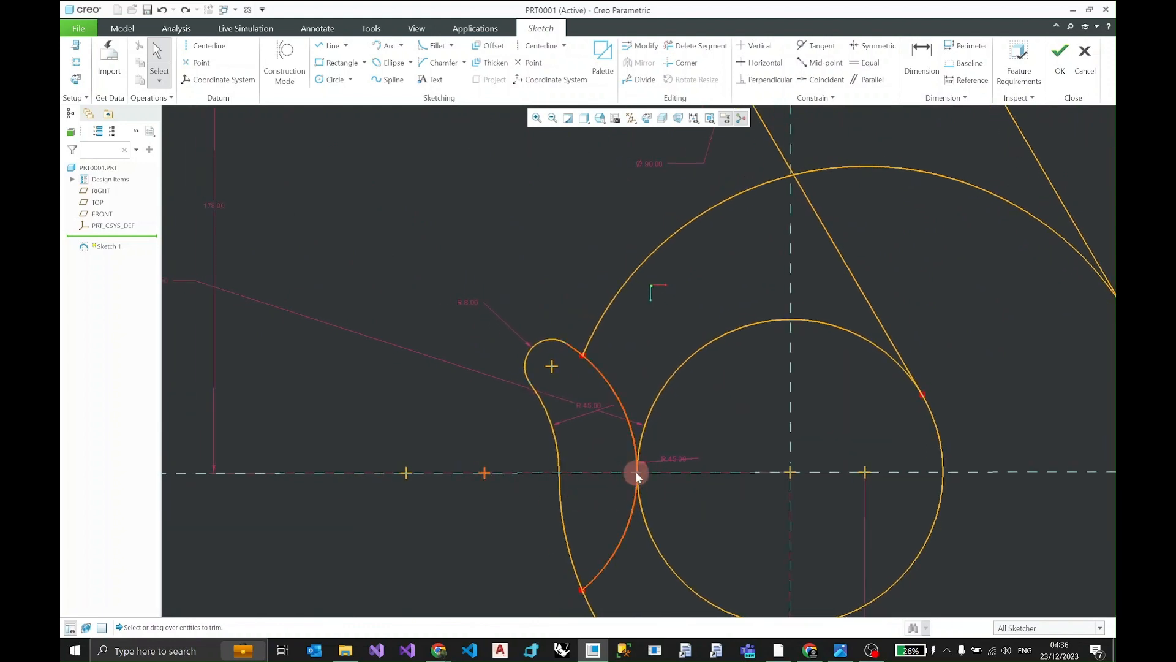
pyautogui.click(626, 526)
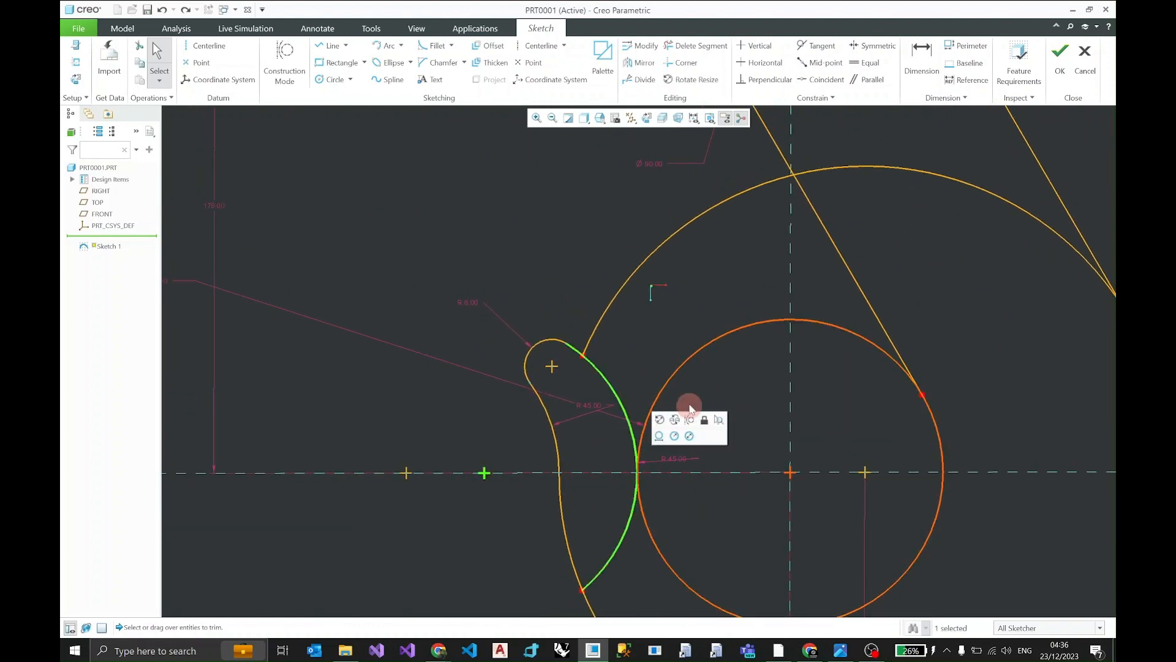
pyautogui.click(635, 518)
pyautogui.click(627, 522)
pyautogui.click(628, 522)
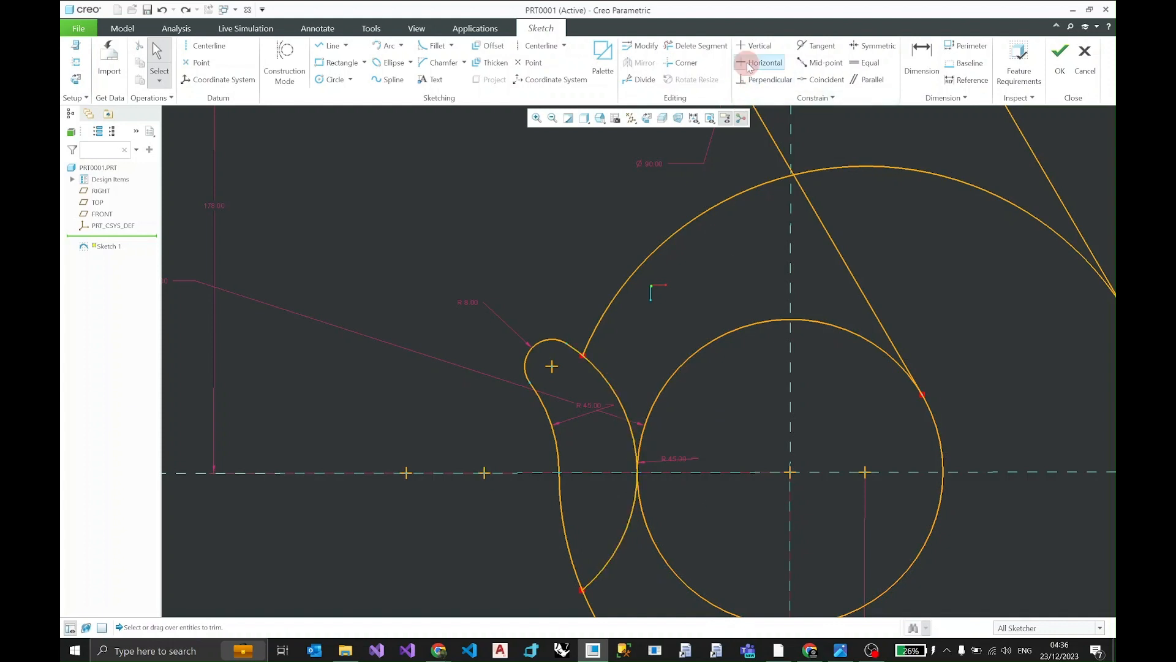
pyautogui.click(696, 45)
pyautogui.click(622, 532)
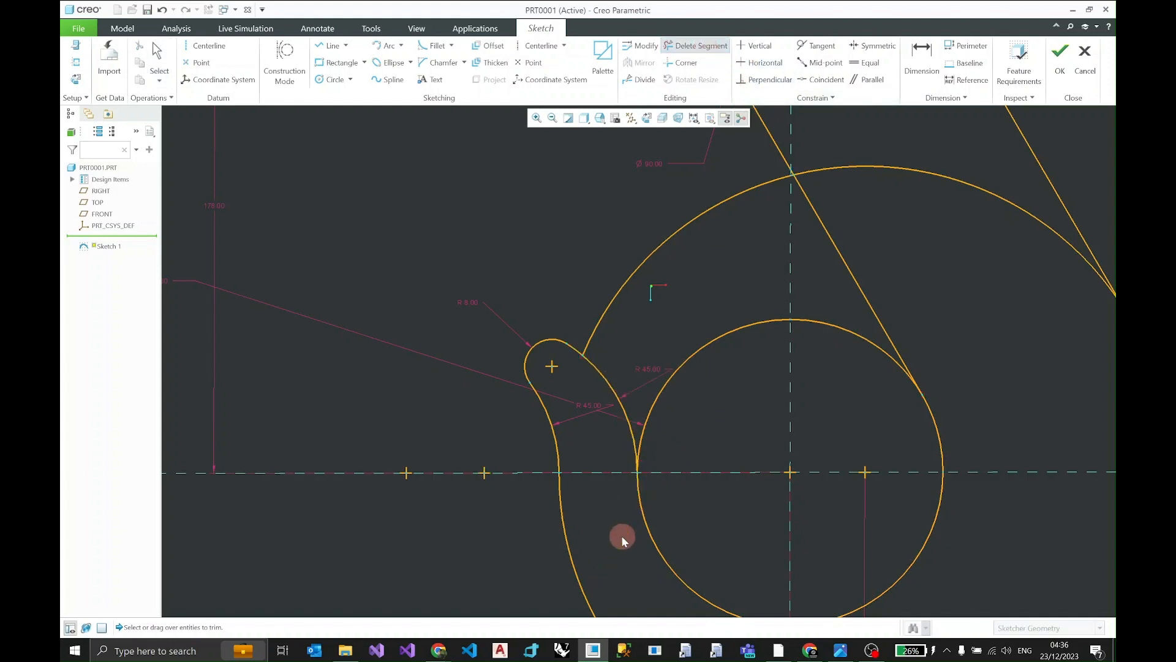
# Trim the upper arcs of the inner R 45 and outer R 90 circles, including the short leftover at the vertical centerline.
pyautogui.click(681, 365)
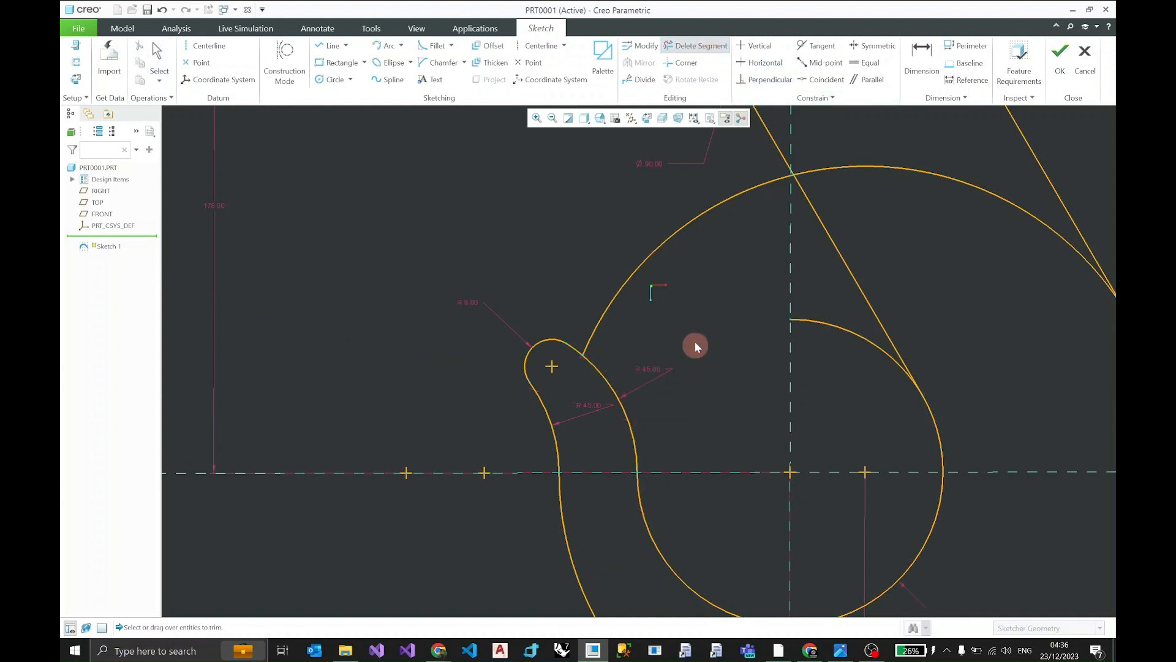
pyautogui.click(827, 320)
pyautogui.click(702, 214)
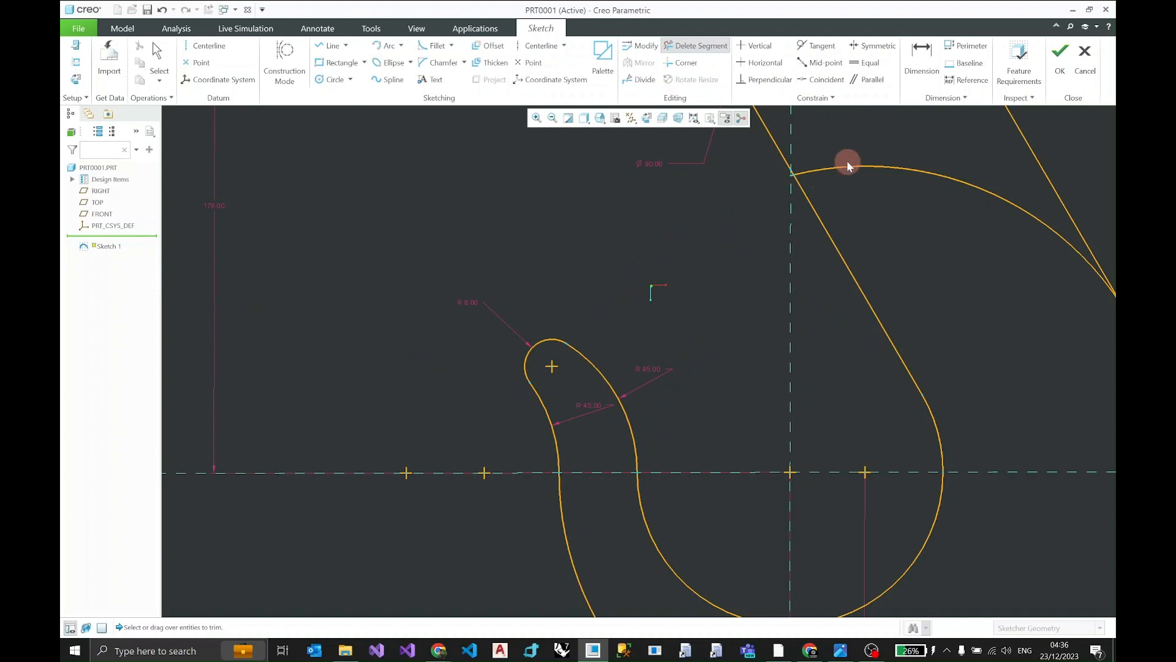
pyautogui.click(847, 163)
pyautogui.scroll(5, 806, 183)
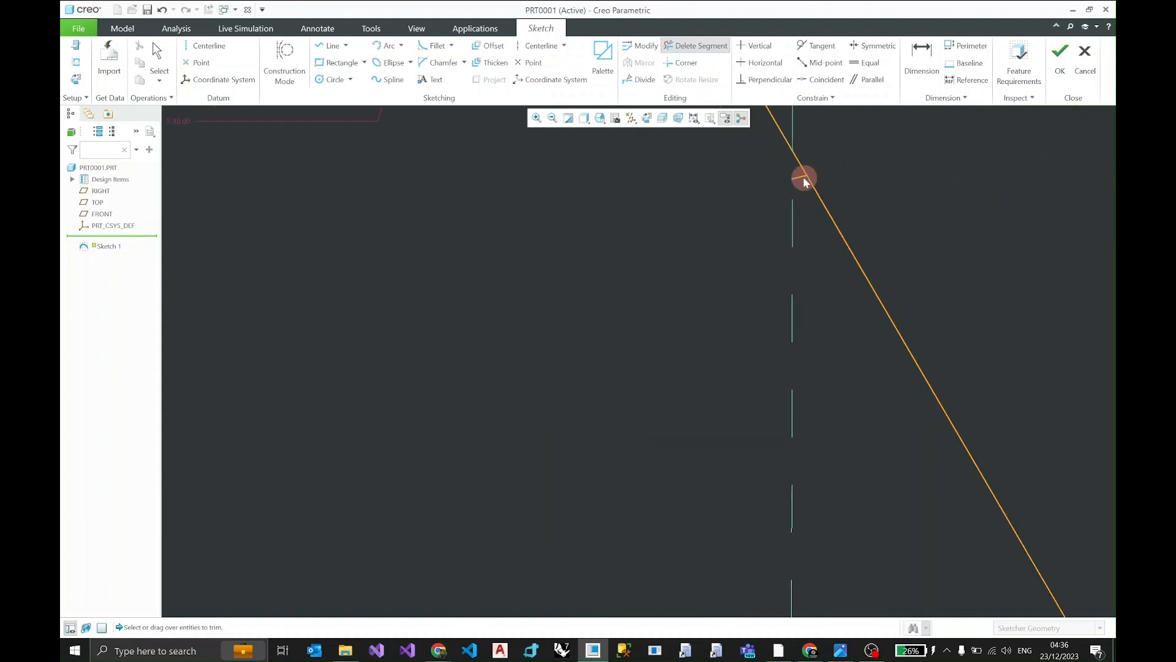
pyautogui.scroll(-2, 802, 178)
pyautogui.scroll(-2, 889, 392)
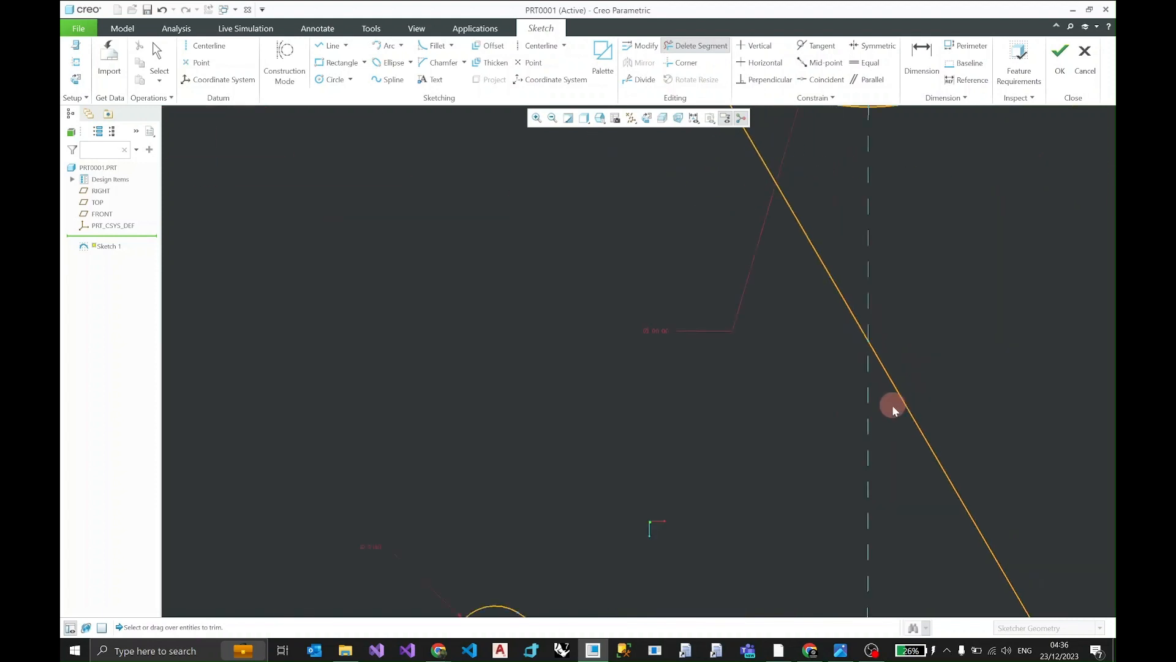
pyautogui.scroll(-3, 893, 409)
pyautogui.scroll(2, 901, 402)
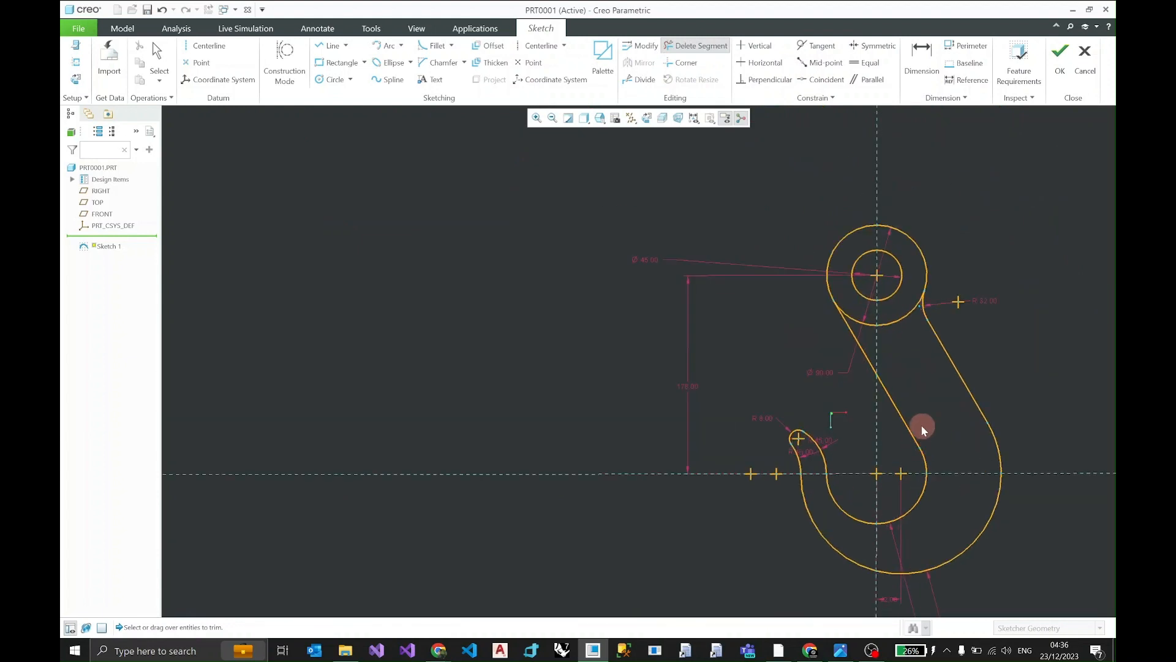
pyautogui.scroll(-2, 919, 423)
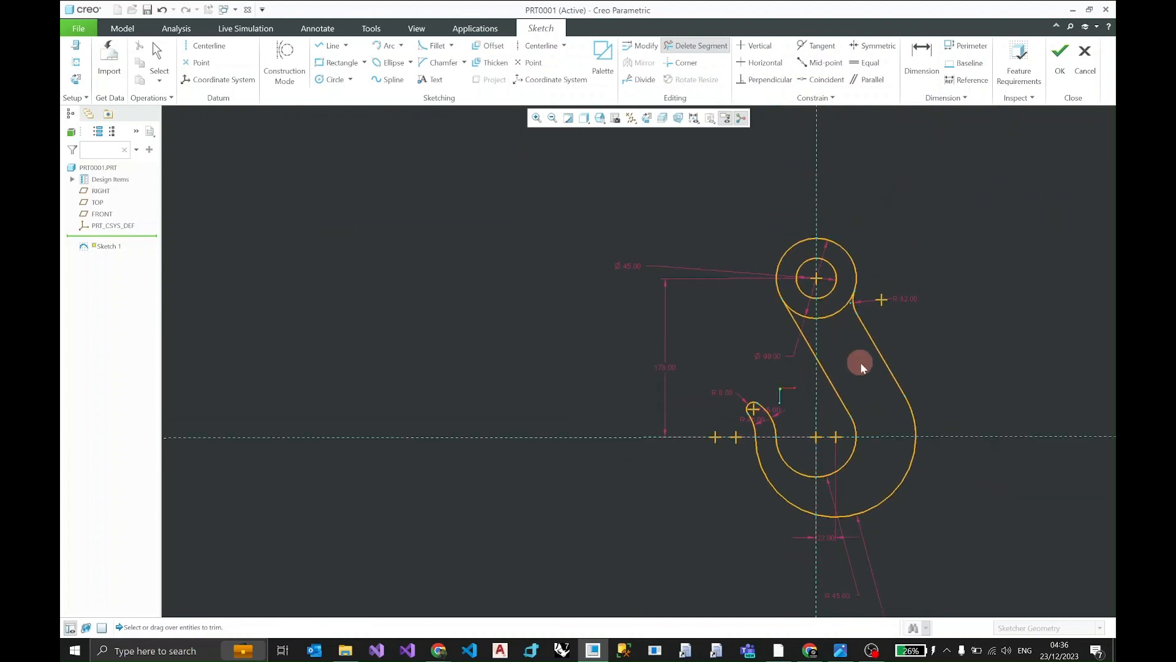
pyautogui.moveTo(861, 365); pyautogui.dragTo(675, 368, button='middle')
pyautogui.middleClick(737, 218)
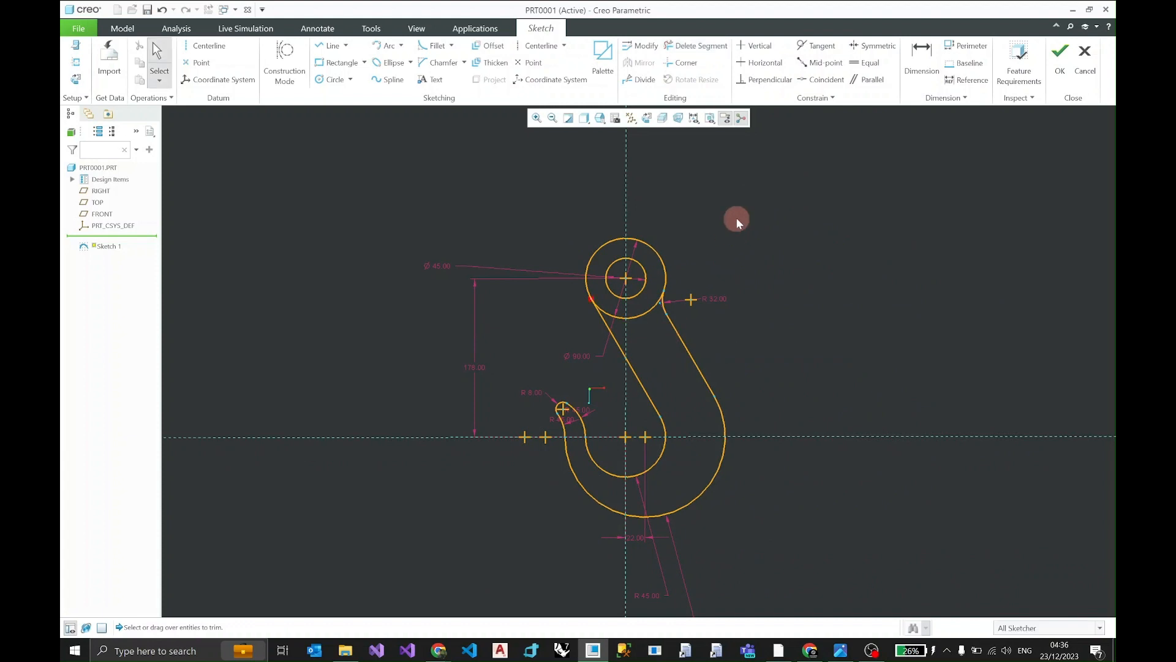
# Hide the sketch dimensions so only the hook geometry is displayed.
pyautogui.scroll(3, 635, 305)
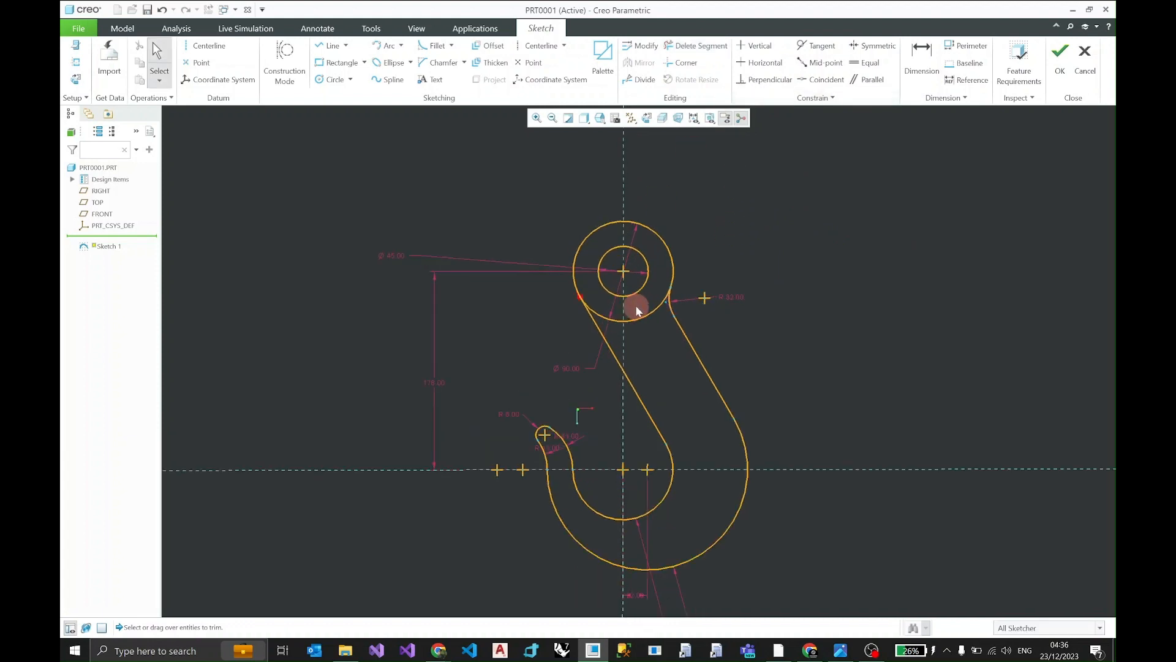
pyautogui.scroll(-6, 620, 352)
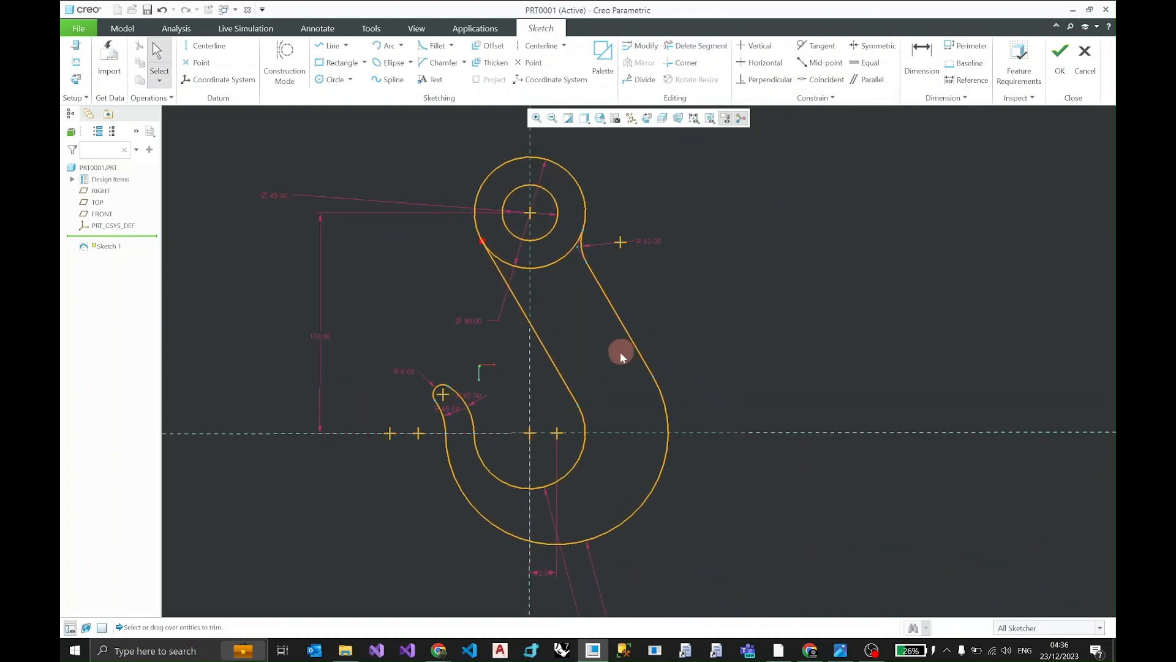
pyautogui.scroll(2, 601, 365)
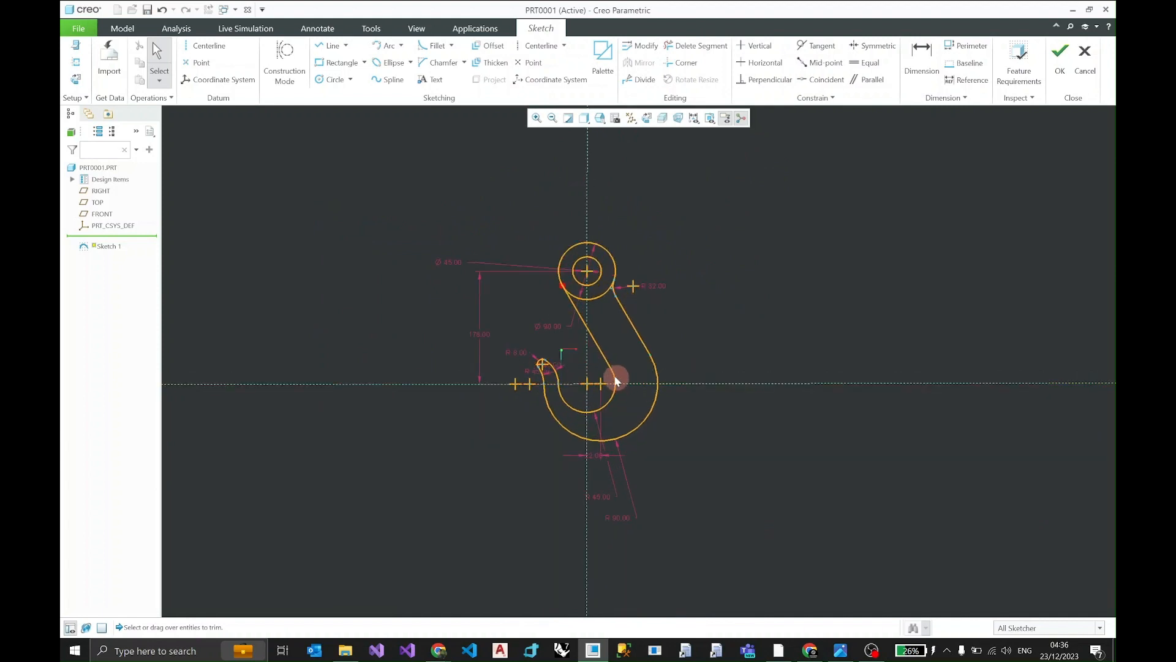
pyautogui.scroll(1, 591, 314)
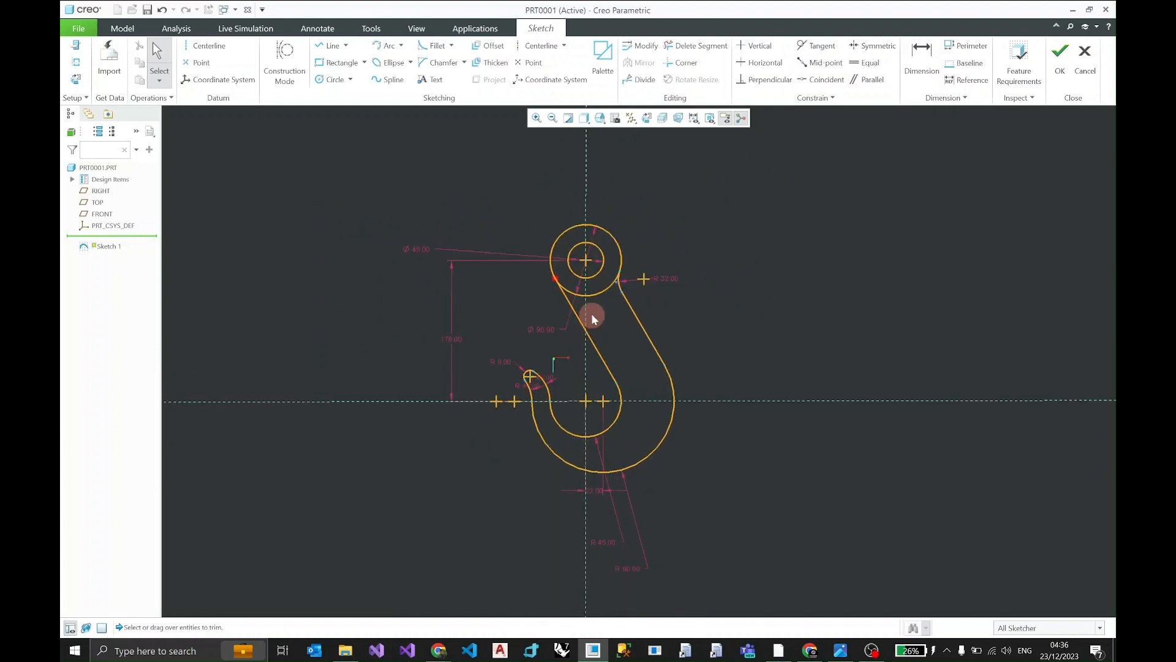
pyautogui.click(693, 118)
pyautogui.click(694, 147)
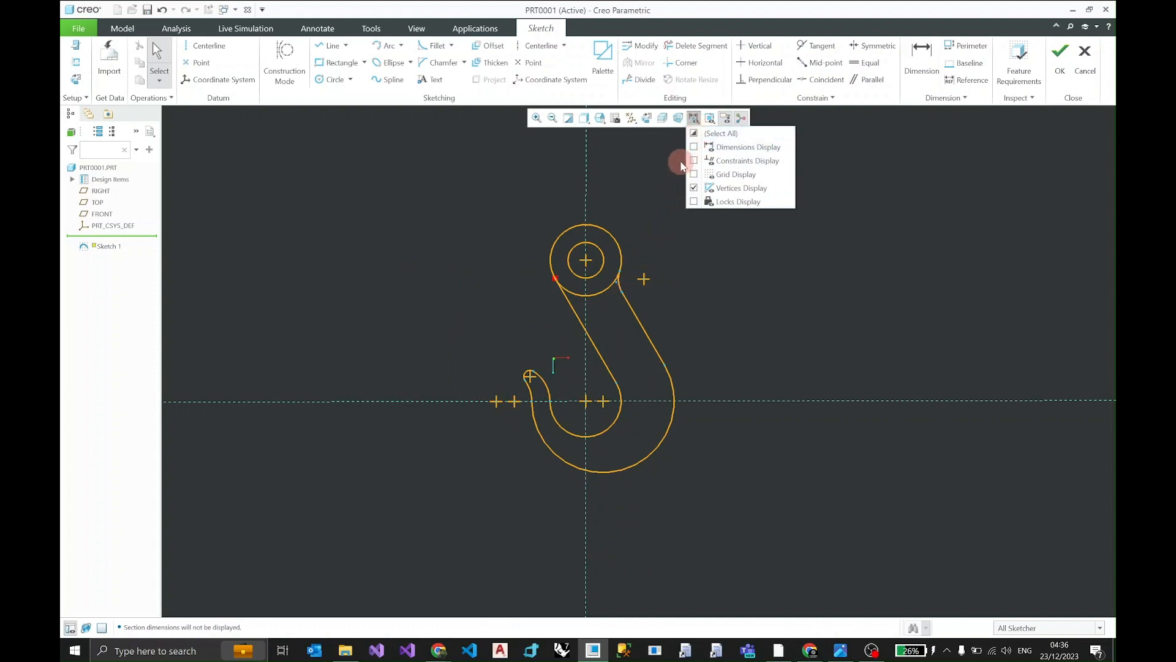
pyautogui.click(694, 118)
pyautogui.scroll(2, 632, 335)
pyautogui.scroll(-4, 631, 334)
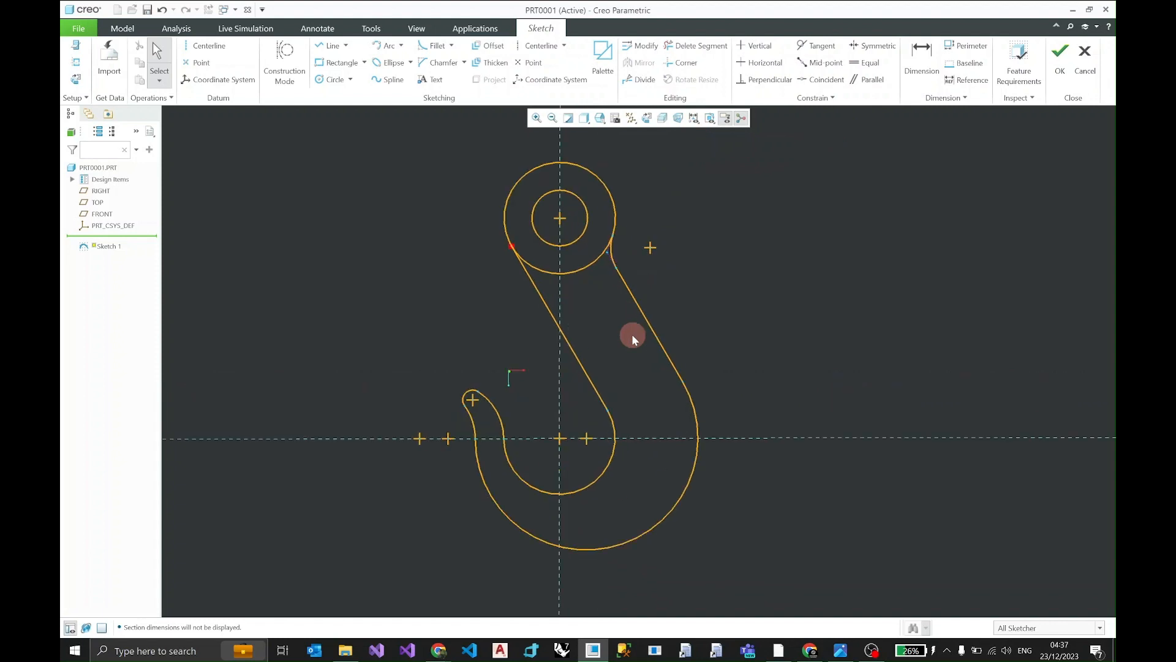
# Open reference drawing 9.png in a smaller window beside the sketch and compare the full hook profile with it.
pyautogui.moveTo(633, 335)
pyautogui.keyDown('shift'); pyautogui.mouseDown(button='middle')
pyautogui.moveTo(836, 335)
pyautogui.moveTo(837, 357)
pyautogui.mouseUp(button='middle'); pyautogui.keyUp('shift')
pyautogui.scroll(1, 837, 358)
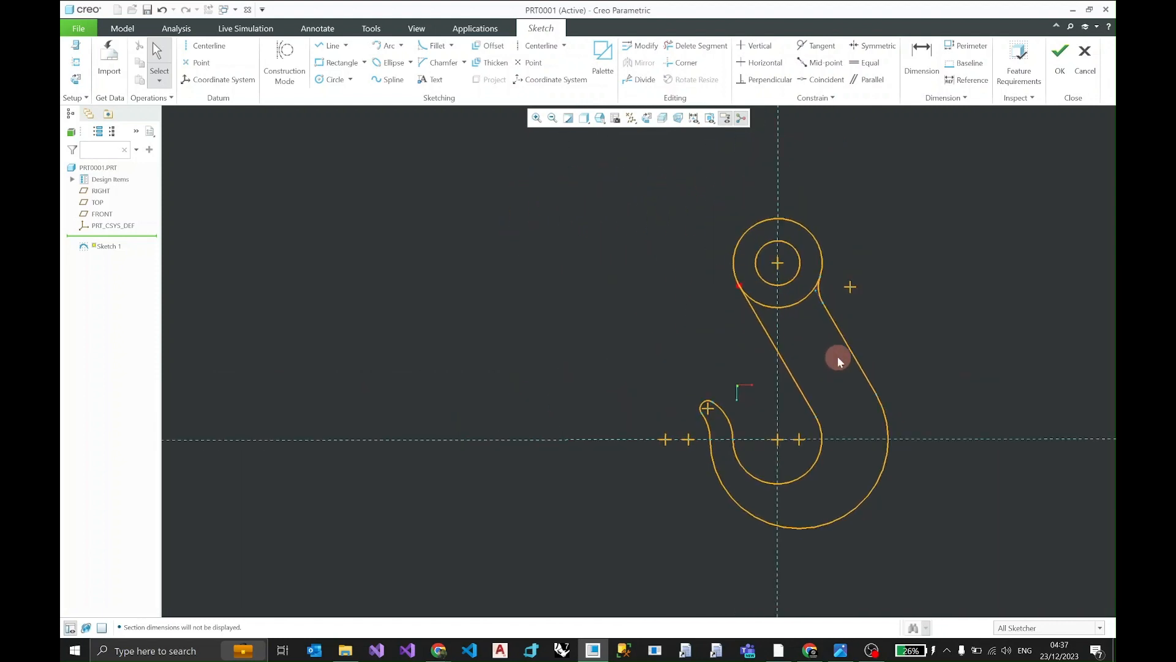
pyautogui.click(840, 650)
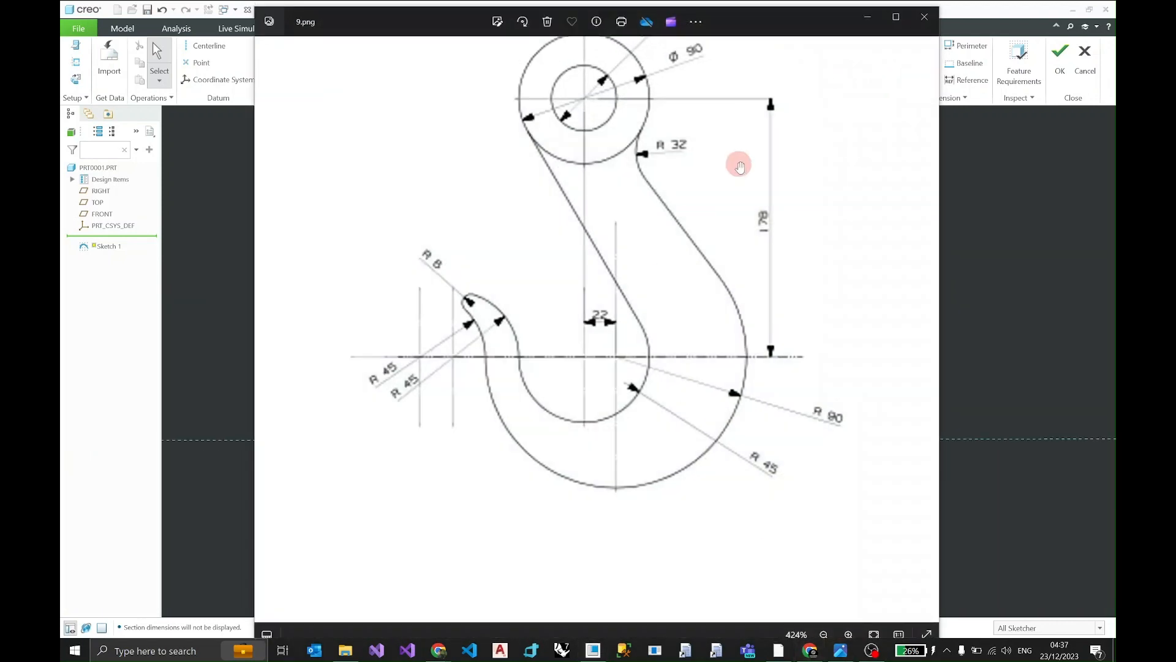
pyautogui.moveTo(827, 27); pyautogui.dragTo(702, 63)
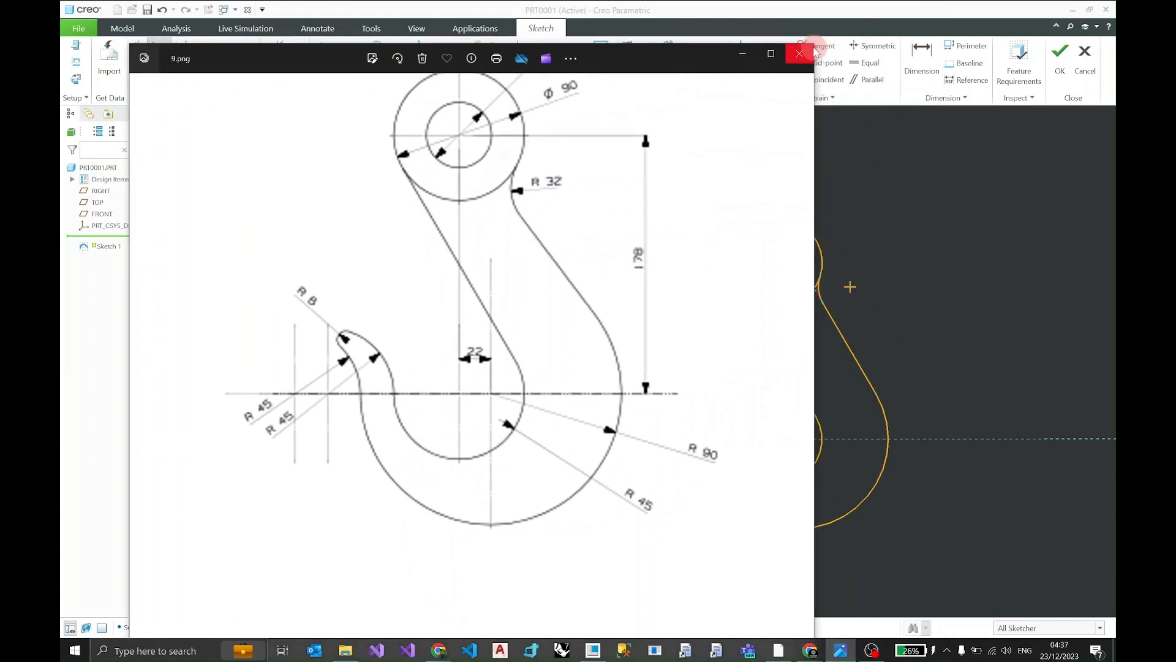
pyautogui.moveTo(814, 44); pyautogui.dragTo(566, 226)
pyautogui.moveTo(455, 243); pyautogui.dragTo(521, 128)
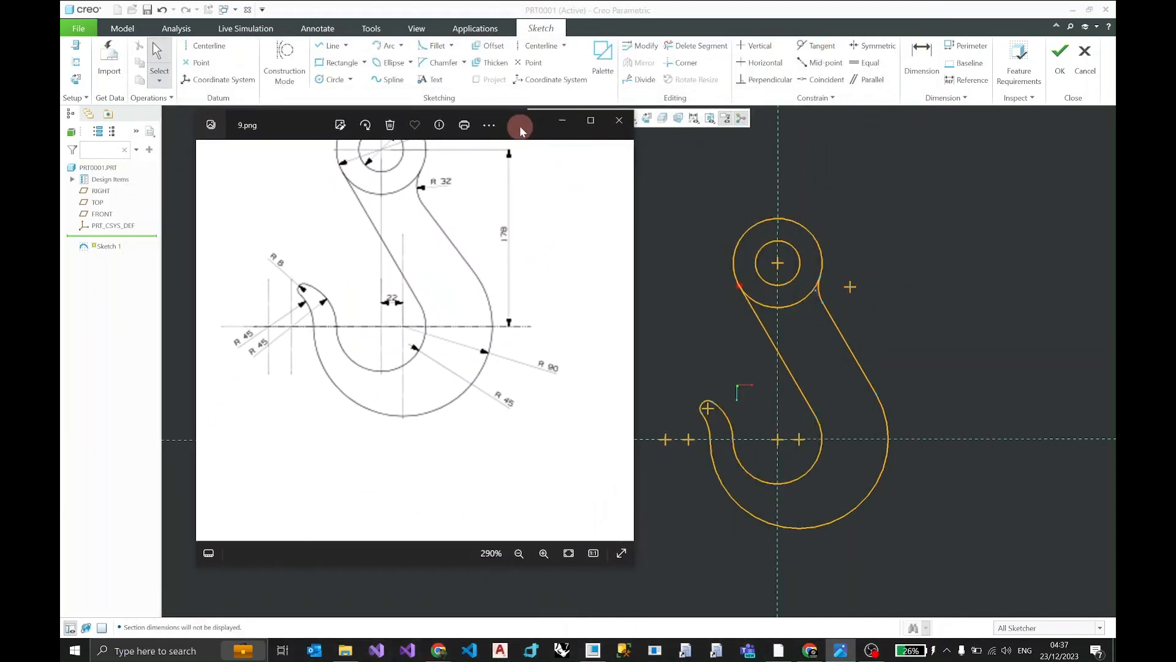
pyautogui.scroll(2, 467, 337)
pyautogui.scroll(-4, 473, 334)
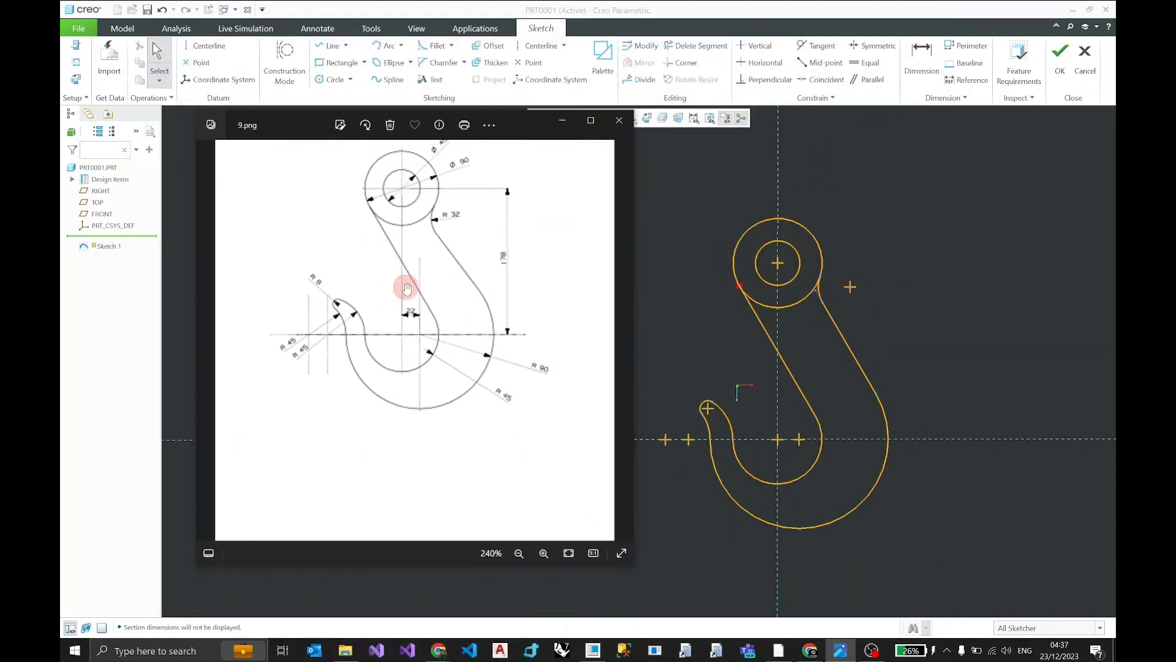
pyautogui.moveTo(407, 287); pyautogui.dragTo(422, 340)
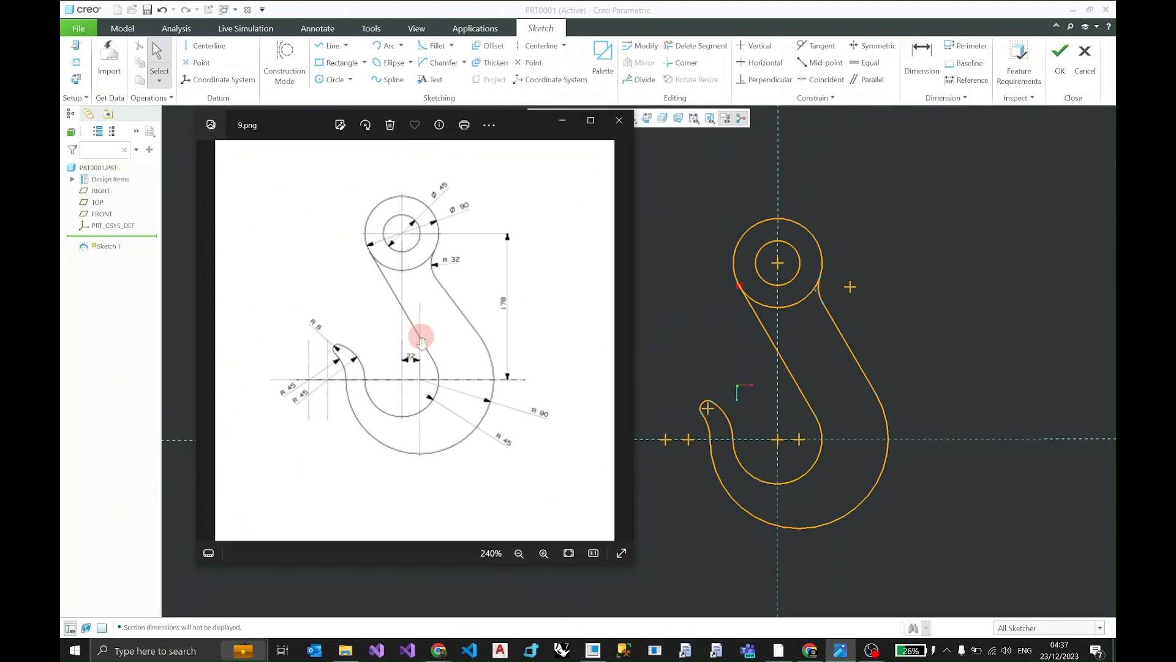